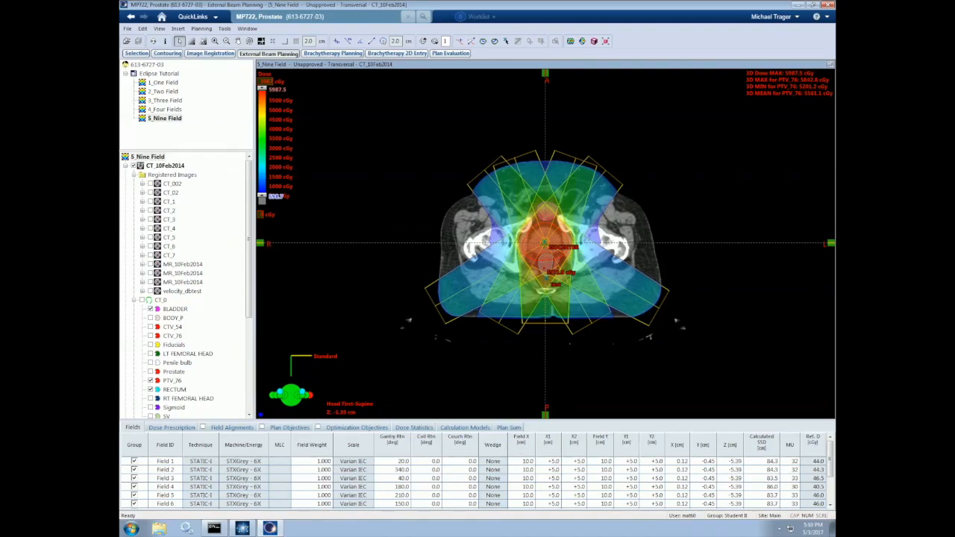
# Measure the dose line profile of the 1_One Field plan from the anterior to the posterior skin surface, inspect the curve and close it
pyautogui.click(159, 83)
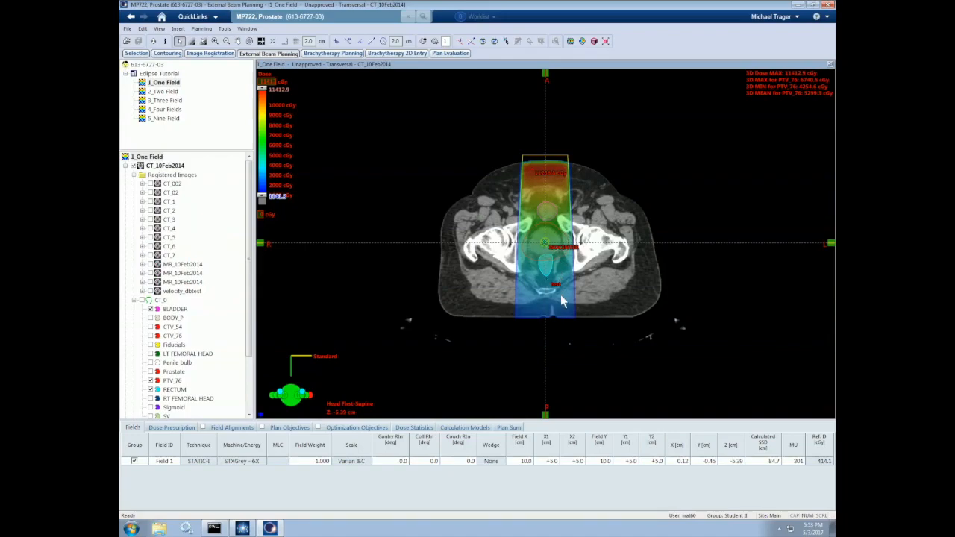
pyautogui.click(471, 42)
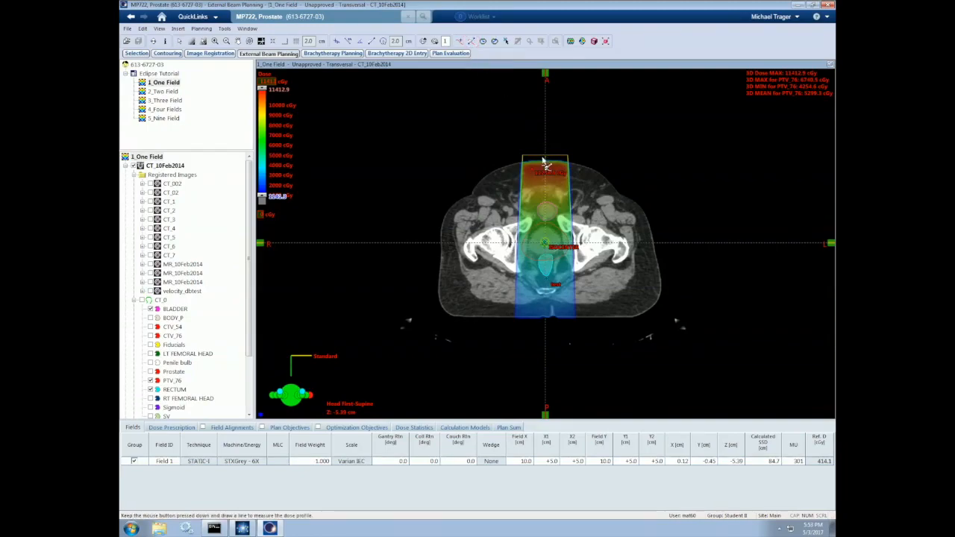
pyautogui.moveTo(538, 161); pyautogui.dragTo(537, 317)
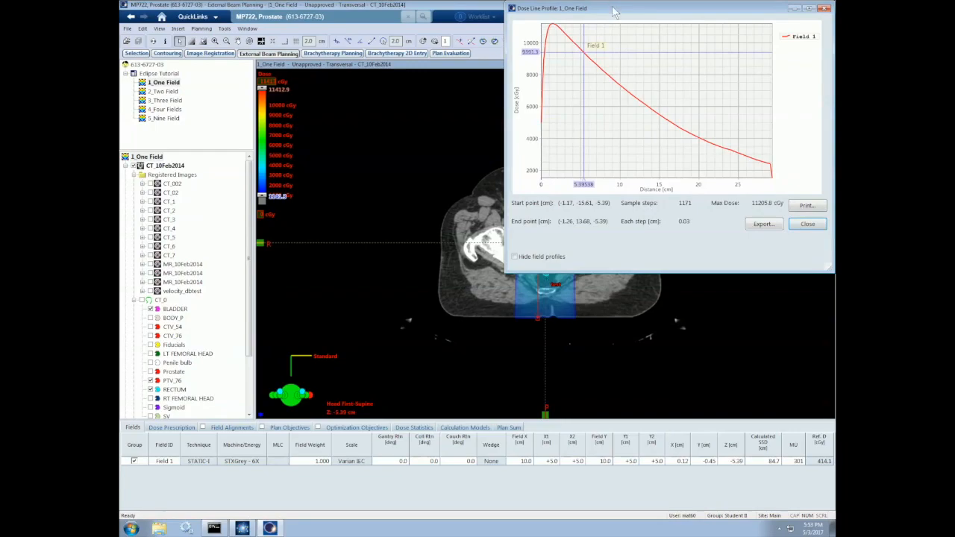
pyautogui.moveTo(611, 7); pyautogui.dragTo(510, 90)
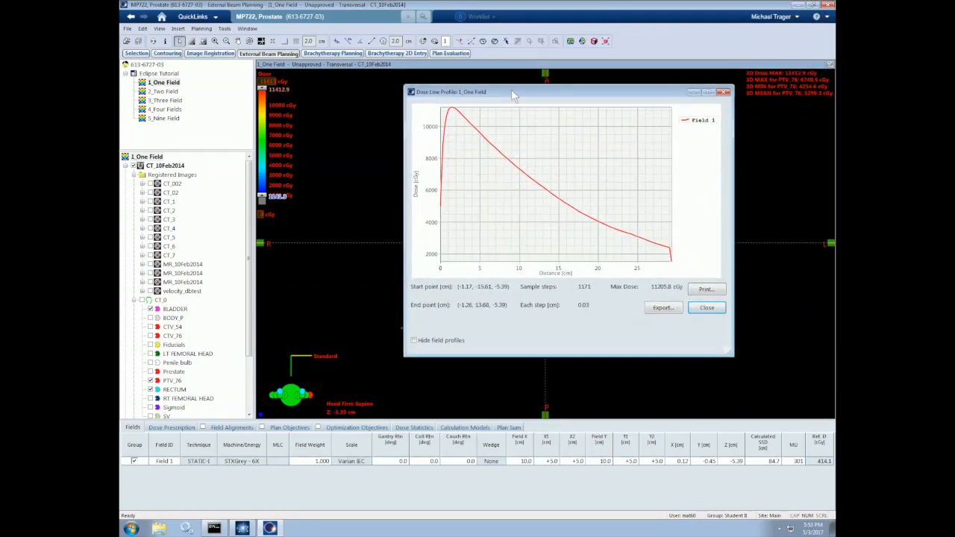
pyautogui.moveTo(452, 115)
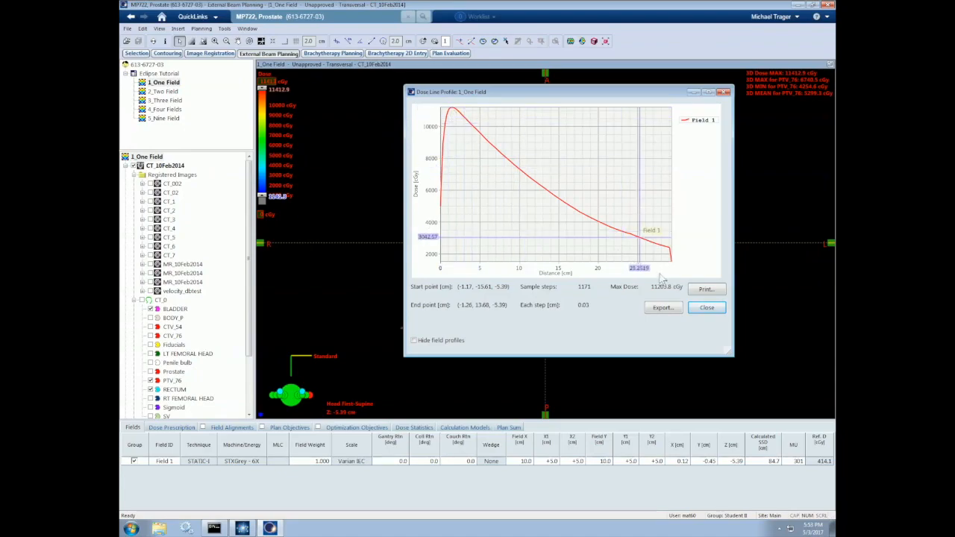
pyautogui.click(705, 308)
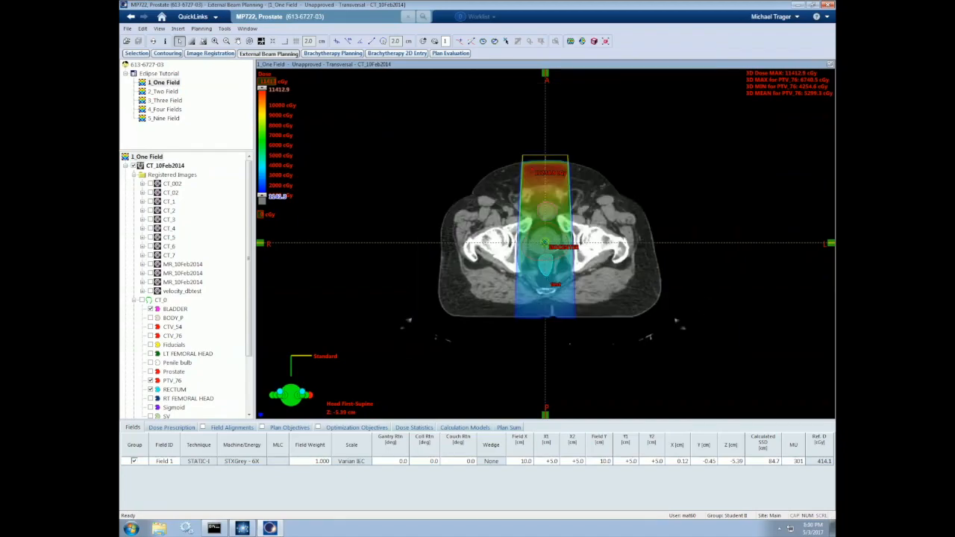
# Measure the anterior-to-posterior dose line profile of the 2_Two Field plan, inspect the field and total curves, and close it
pyautogui.moveTo(163, 91); pyautogui.dragTo(426, 170)
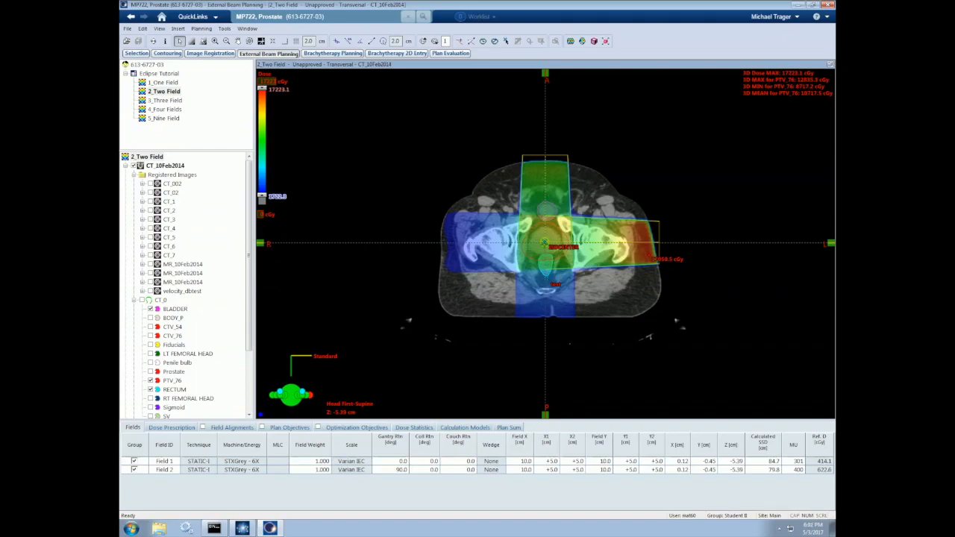
pyautogui.click(471, 41)
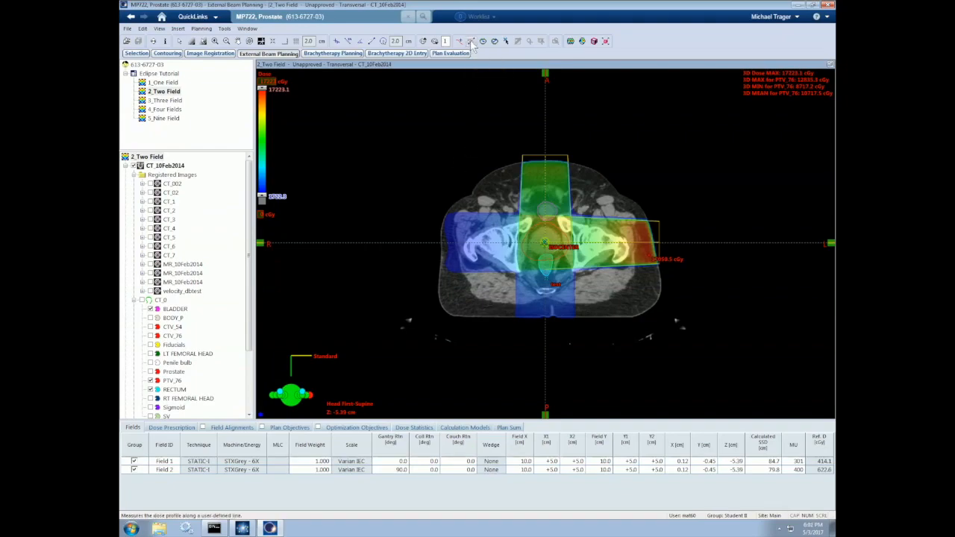
pyautogui.moveTo(535, 162); pyautogui.dragTo(534, 318)
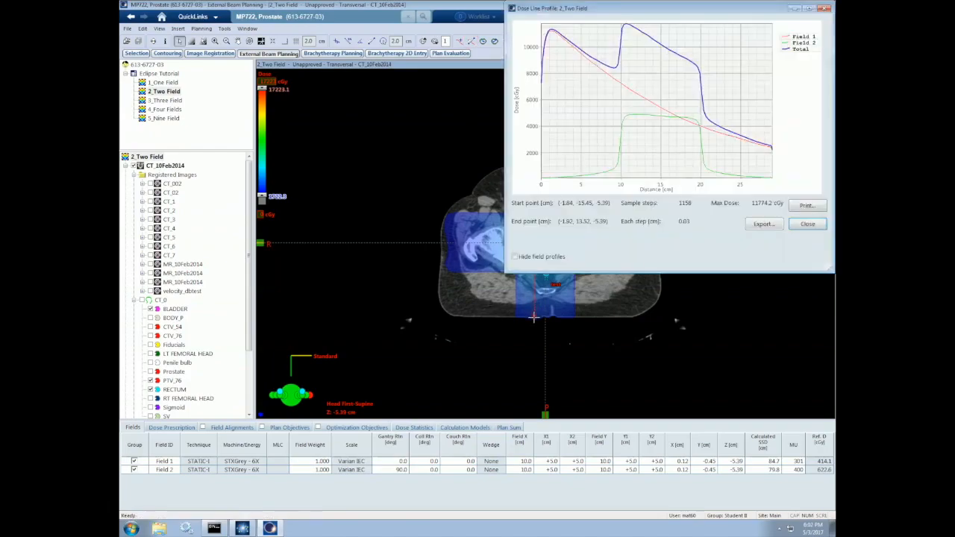
pyautogui.moveTo(590, 9); pyautogui.dragTo(461, 103)
pyautogui.moveTo(417, 185)
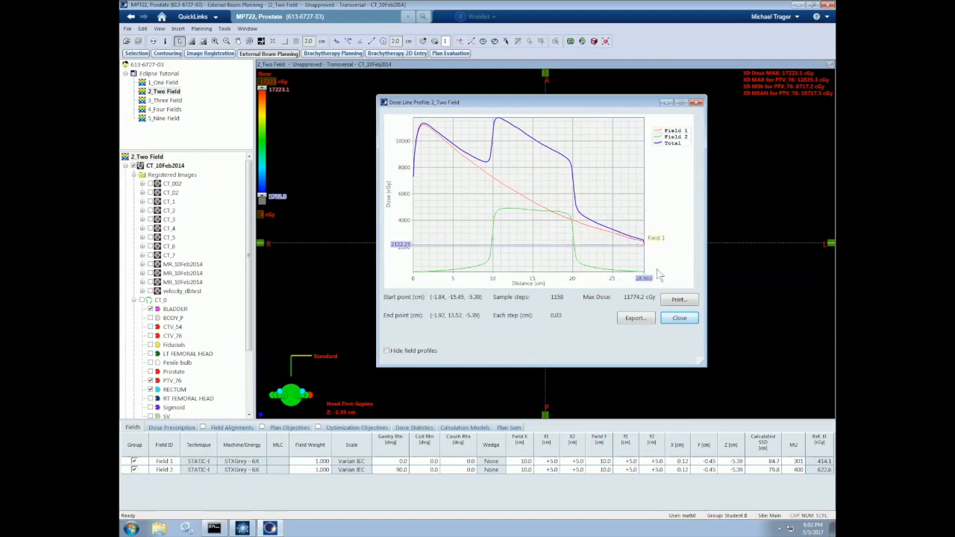
pyautogui.click(678, 318)
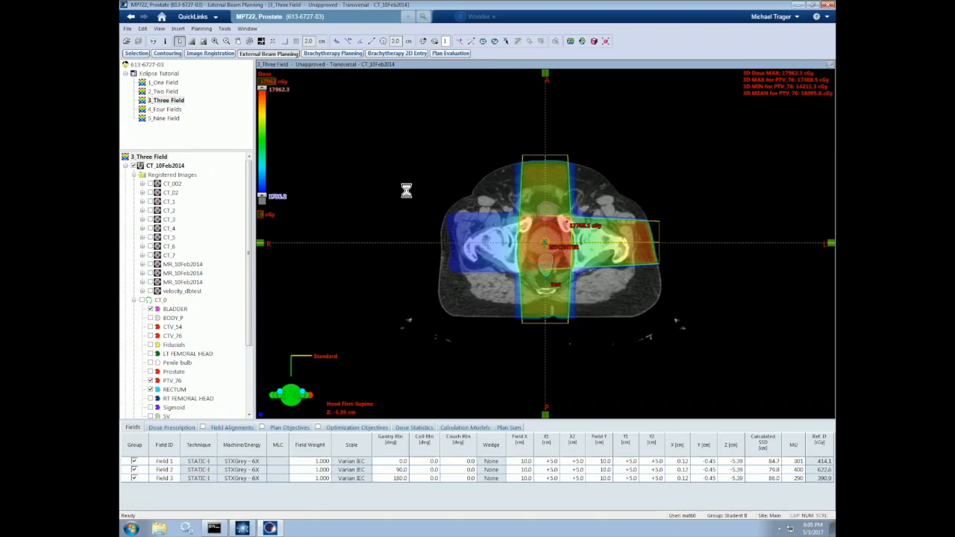
# Display the 4_Four Fields and 5_Nine Field plans to compare their dose distributions
pyautogui.click(164, 110)
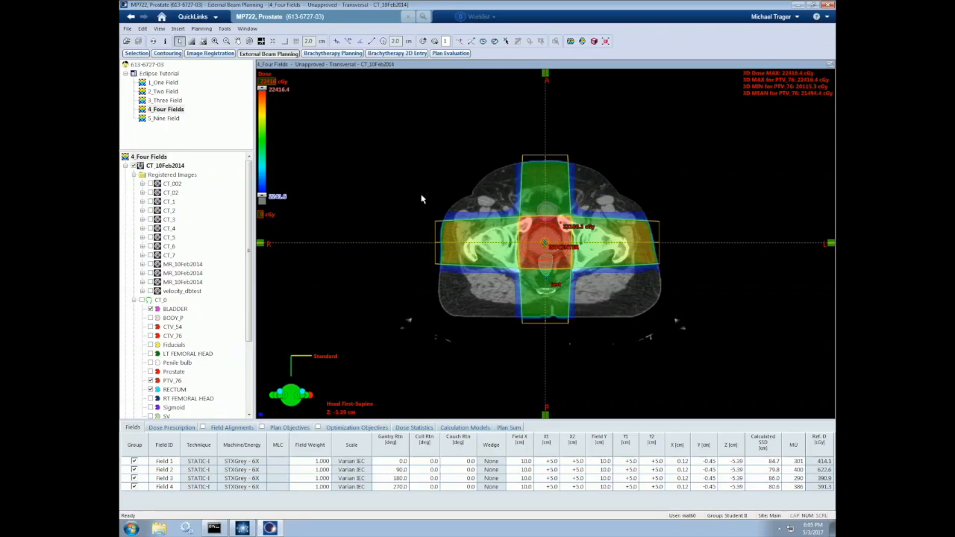
pyautogui.click(161, 118)
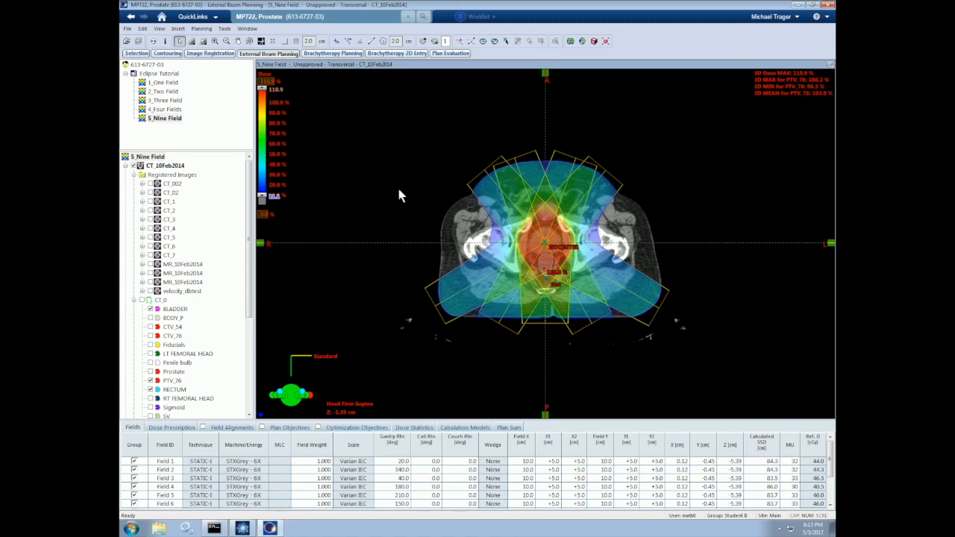
# Create a new plan in the Eclipse Tutorial course with target volume PTV_76, primary reference point ISOCENTER and patient position Head First-Supine
pyautogui.click(177, 28)
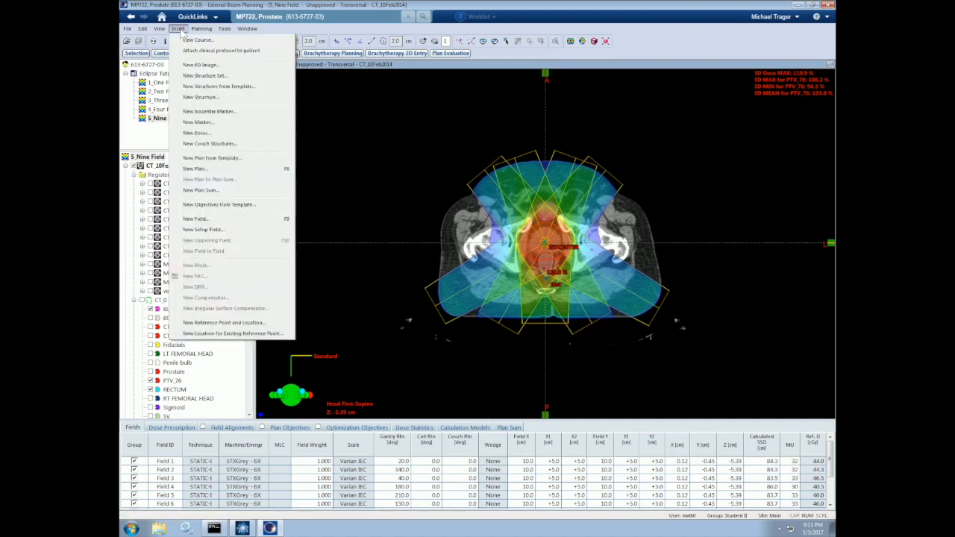
pyautogui.click(206, 170)
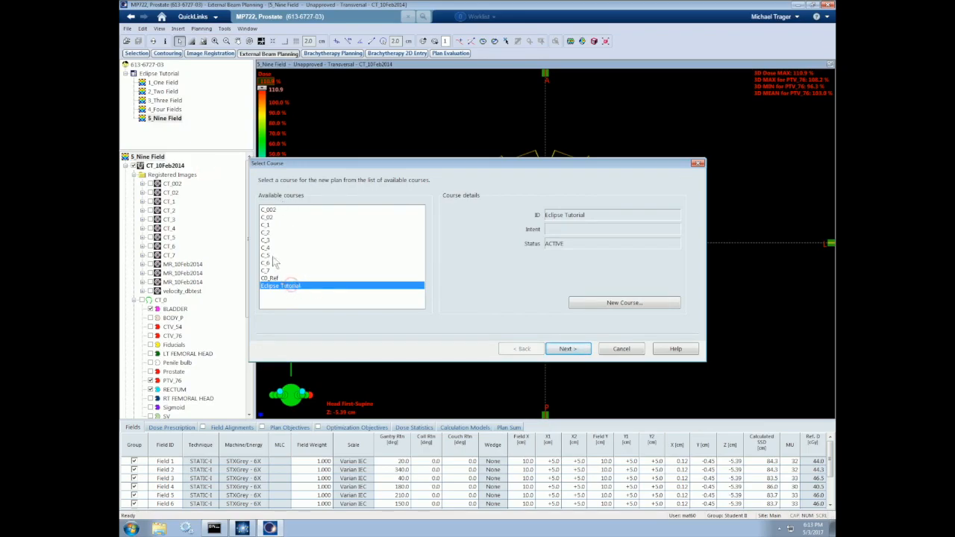
pyautogui.click(567, 349)
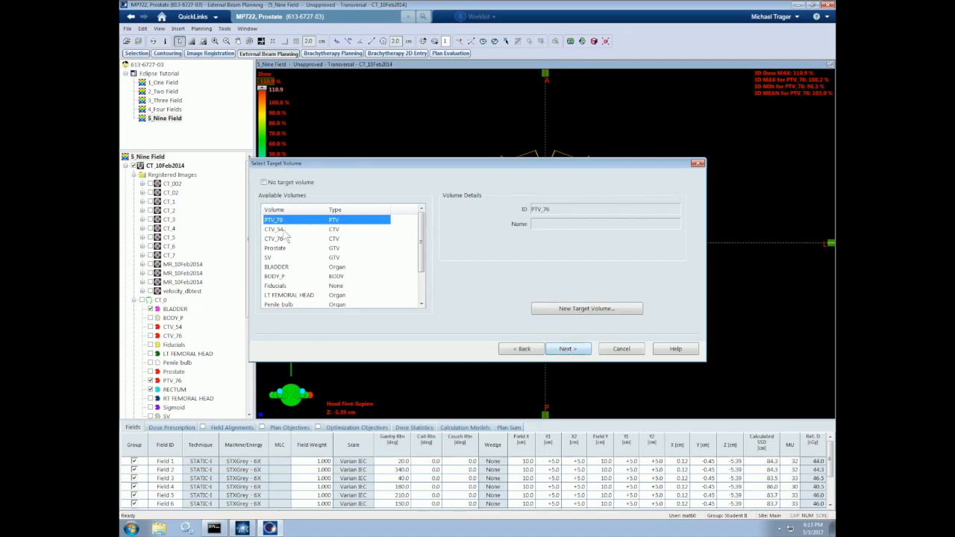
pyautogui.click(567, 350)
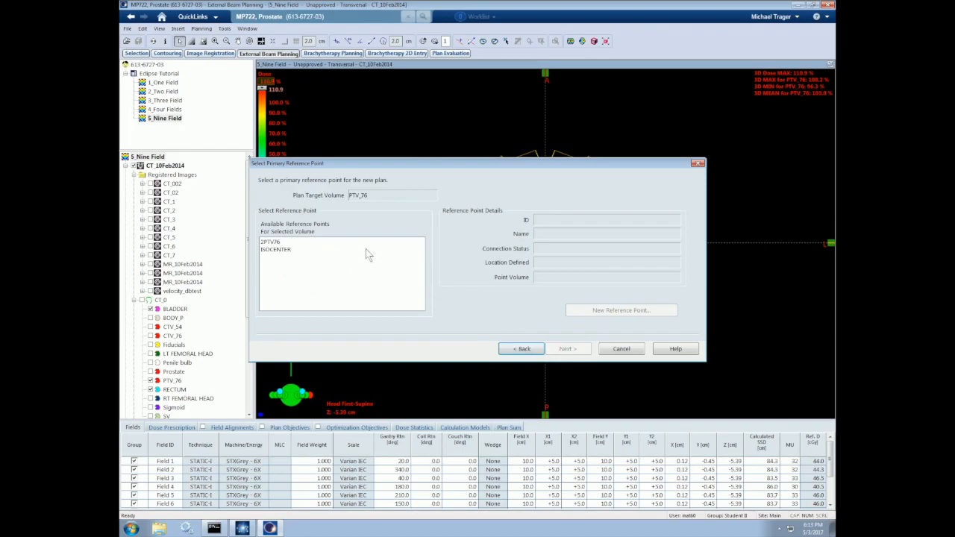
pyautogui.click(282, 250)
pyautogui.click(568, 349)
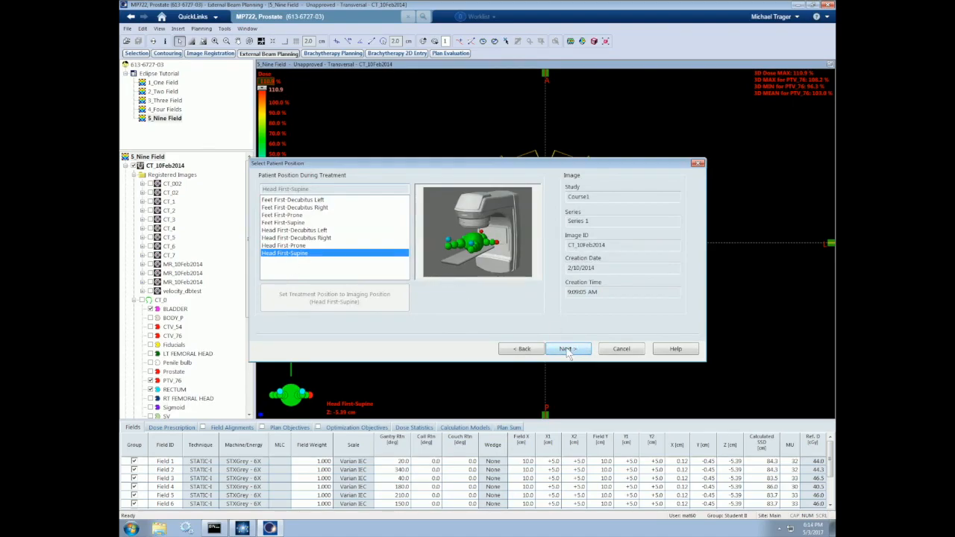
pyautogui.click(567, 349)
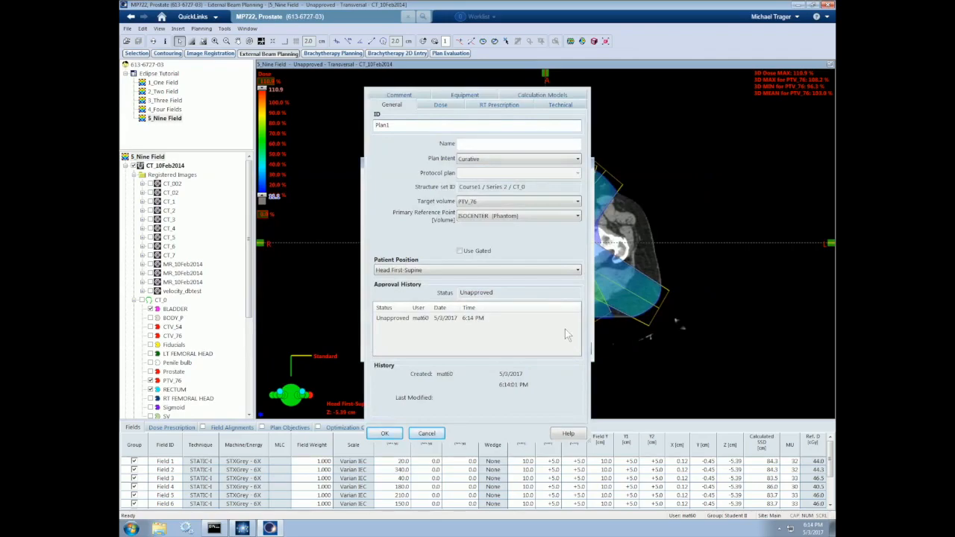
# Set the new plan's ID to tutorial, accept its properties and skip the treatment unit selection
pyautogui.doubleClick(398, 124)
pyautogui.write('Tu')
pyautogui.click(385, 434)
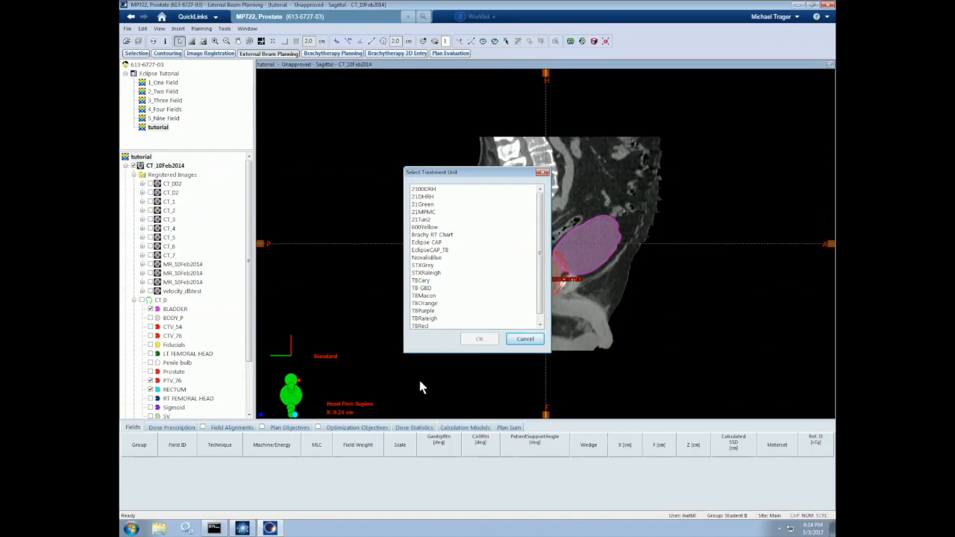
pyautogui.click(525, 340)
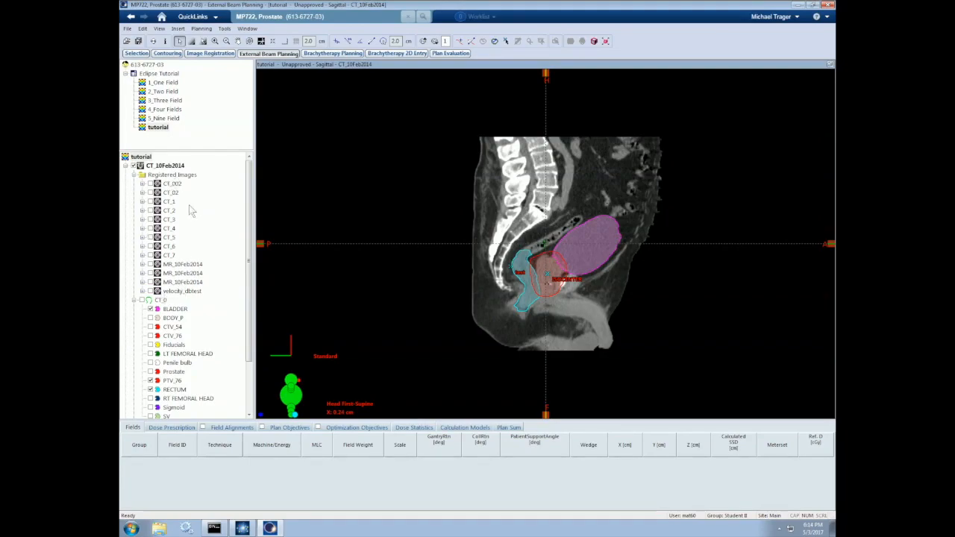
# Prescribe 200 cGy per fraction in 39 fractions for the tutorial plan
pyautogui.scroll(-3, 252, 186)
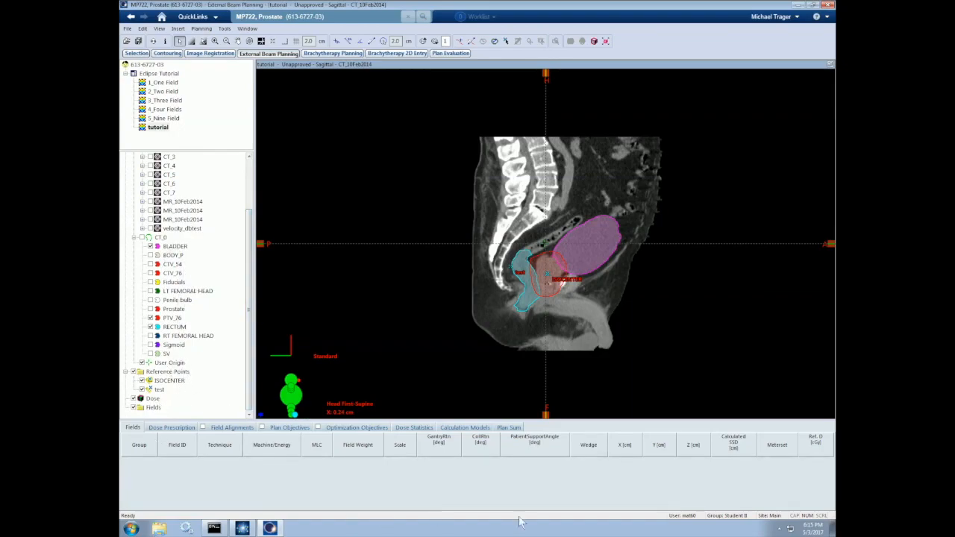
pyautogui.click(171, 427)
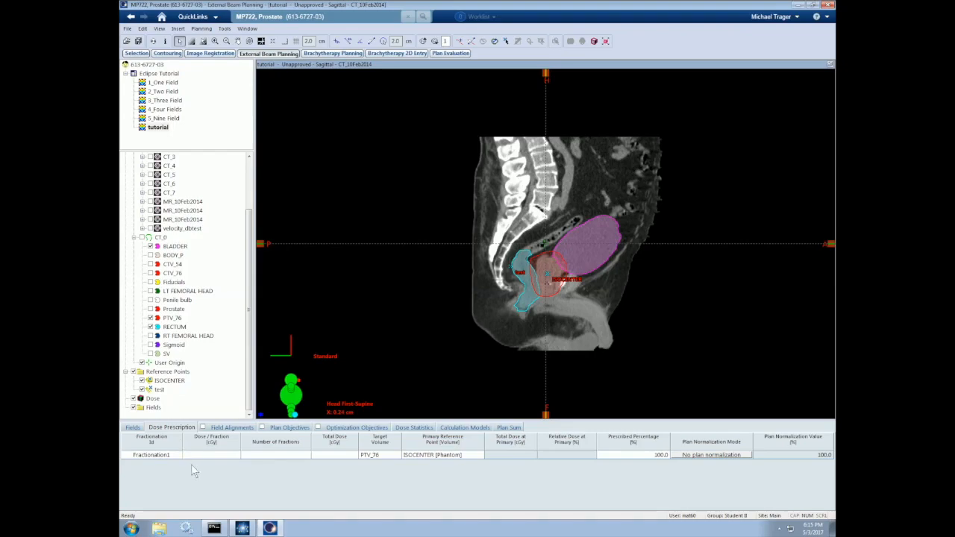
pyautogui.write('200')
pyautogui.click(260, 458)
pyautogui.write('39')
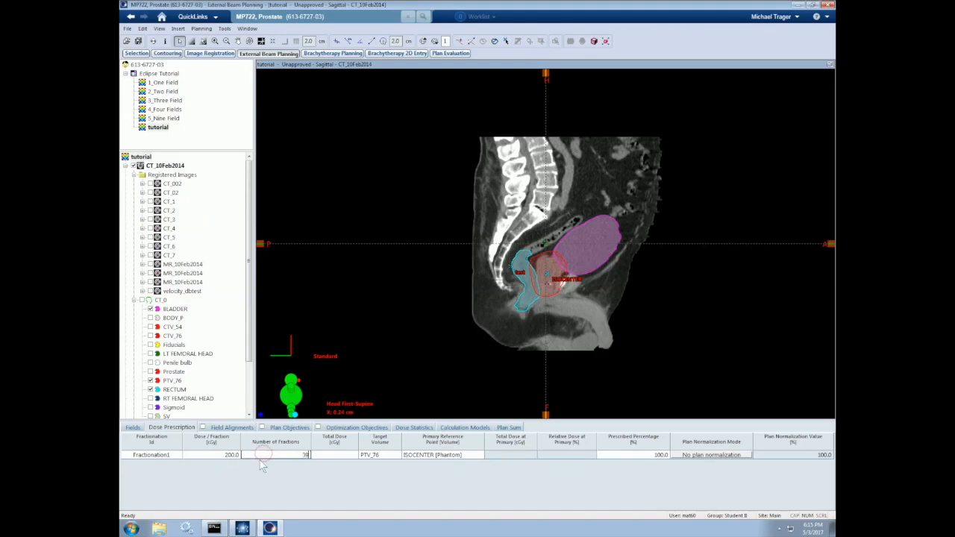
pyautogui.press('Return')
# Insert a new field in the tutorial plan using the TBRed treatment unit
pyautogui.click(178, 29)
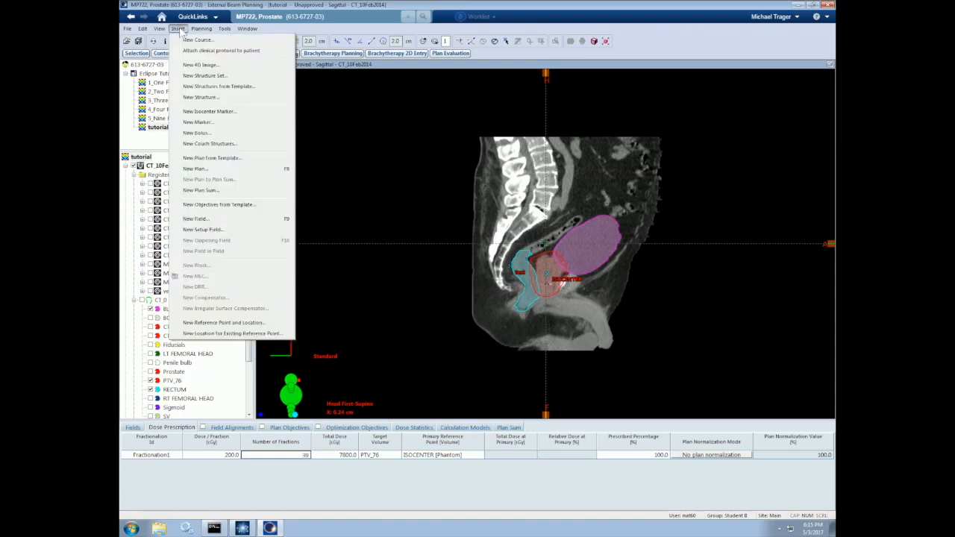
pyautogui.click(210, 221)
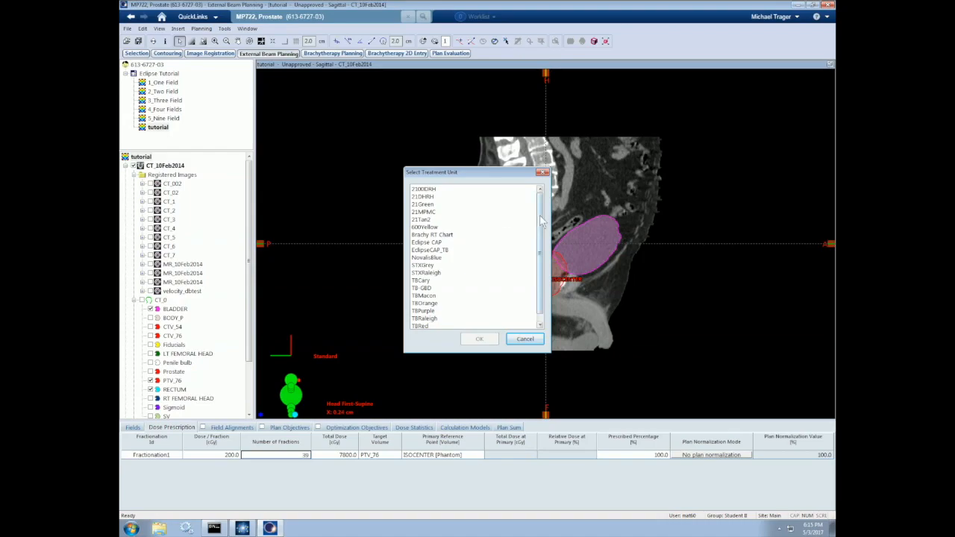
pyautogui.moveTo(543, 221); pyautogui.dragTo(542, 234)
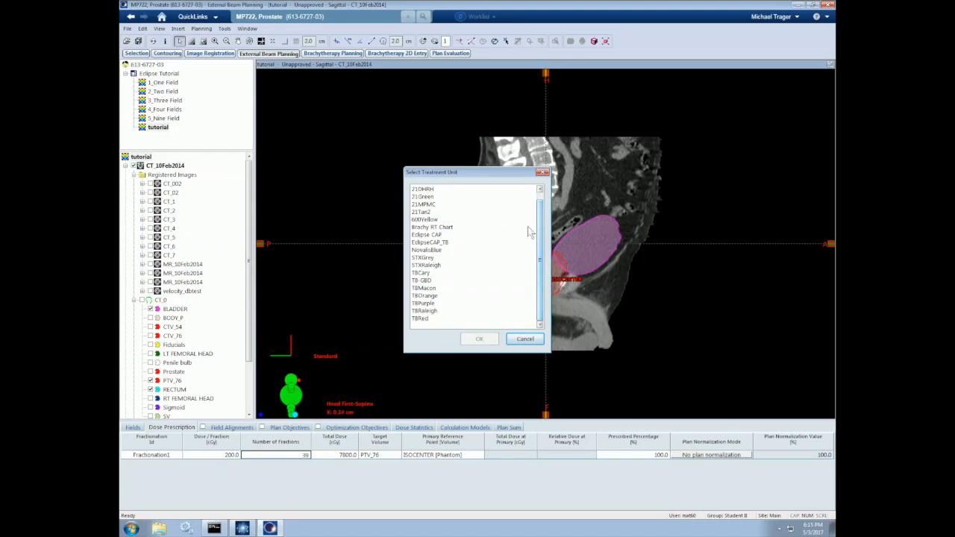
pyautogui.click(430, 320)
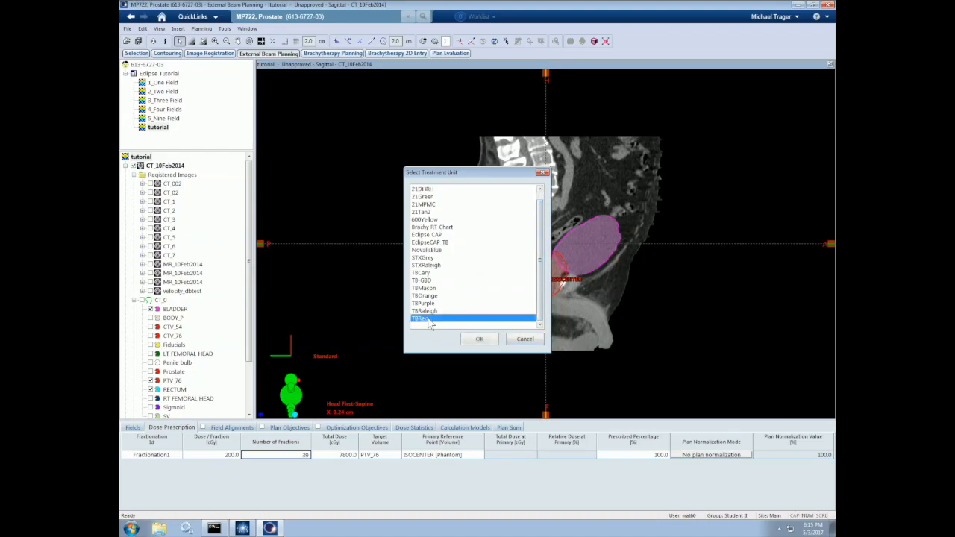
pyautogui.click(478, 340)
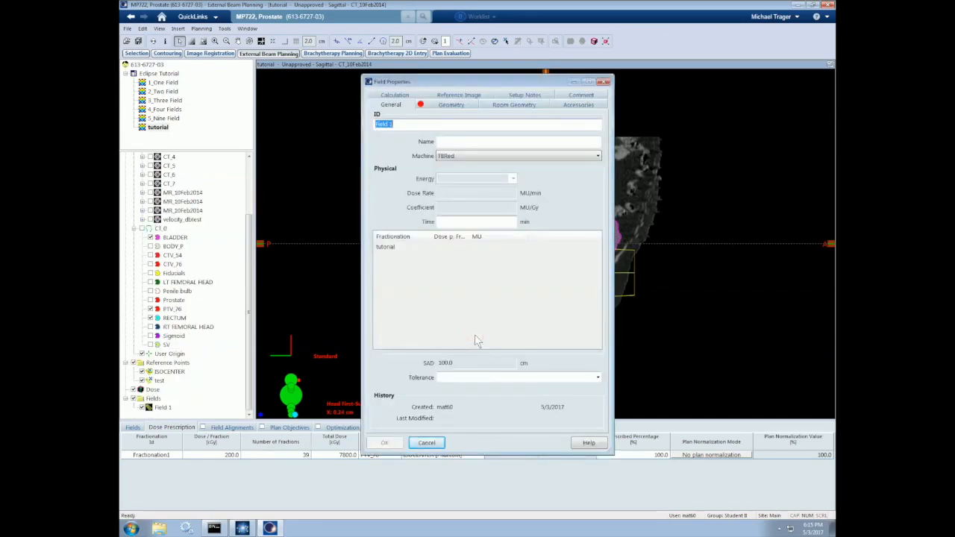
# Set Field 1's technique to STATIC and its energy to 6X, and accept the field properties
pyautogui.click(447, 107)
pyautogui.click(595, 156)
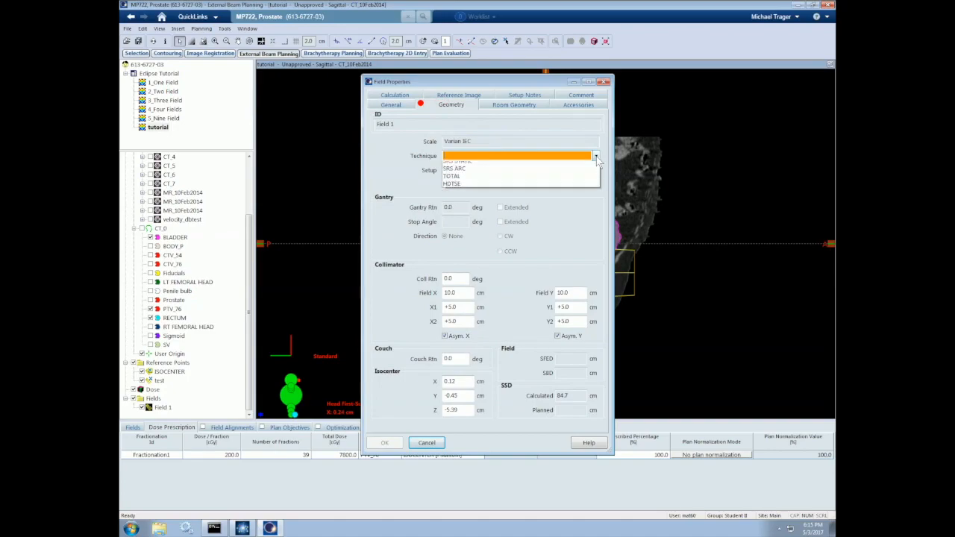
pyautogui.click(465, 166)
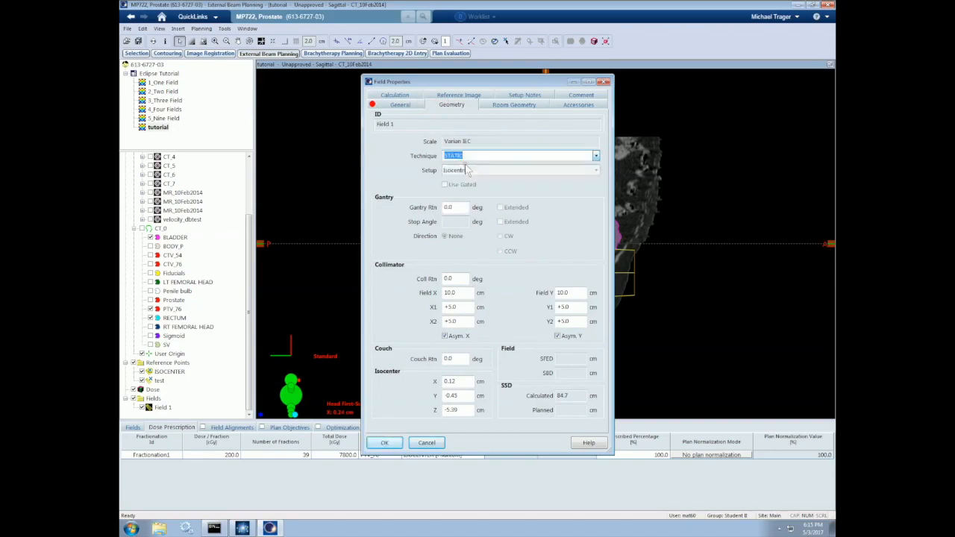
pyautogui.click(400, 105)
pyautogui.click(512, 178)
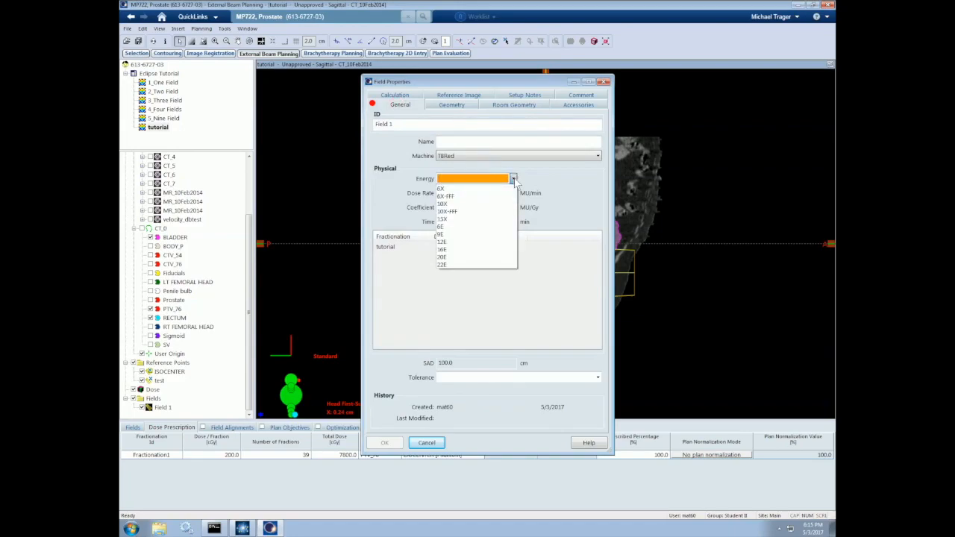
pyautogui.click(448, 189)
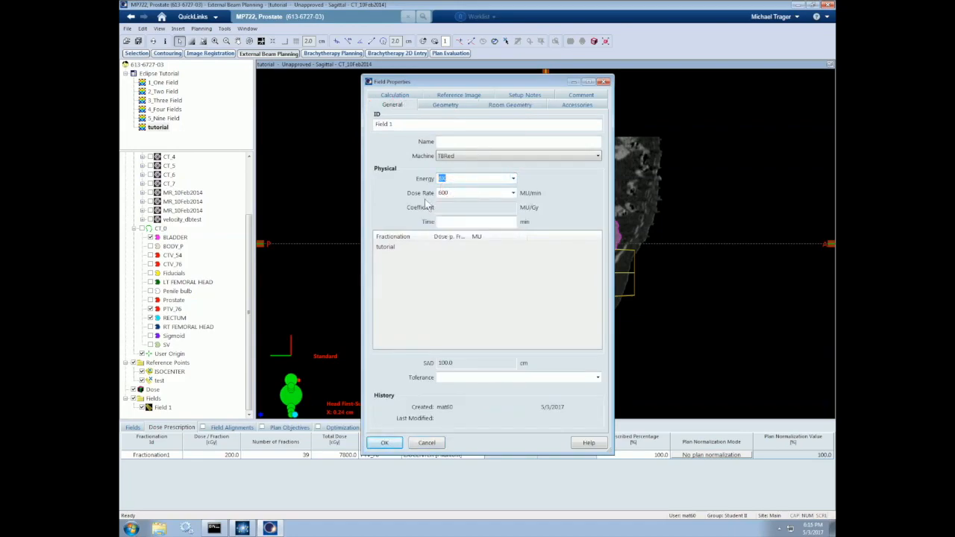
pyautogui.click(384, 443)
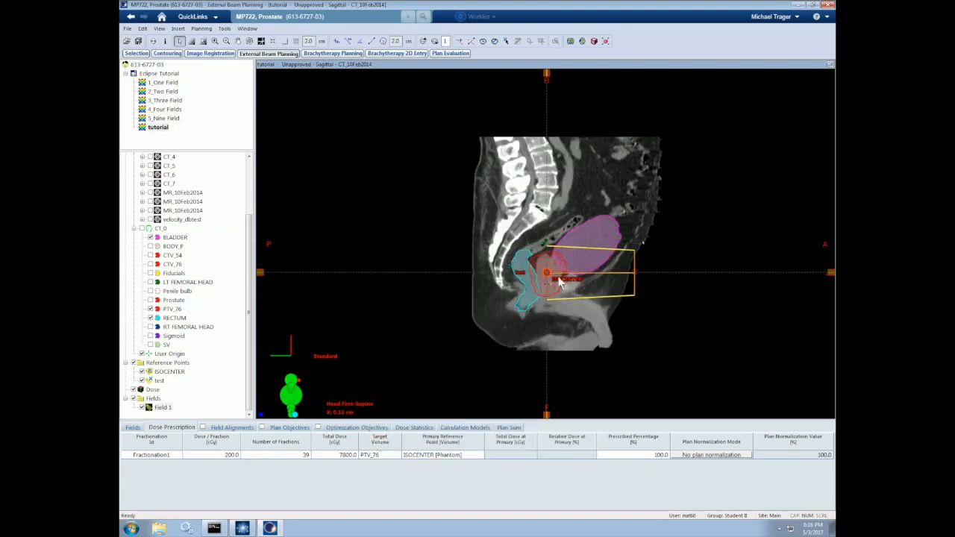
# Restore the maximized sagittal view to the four-view layout
pyautogui.doubleClick(447, 65)
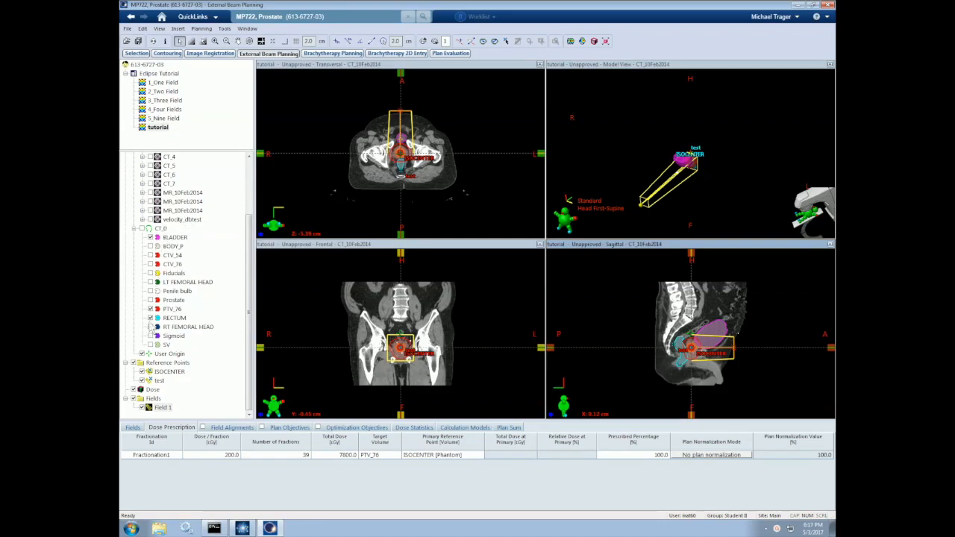
# Show the BODY_P structure and turn the 3D model to see the field's entry on the patient's body
pyautogui.click(150, 246)
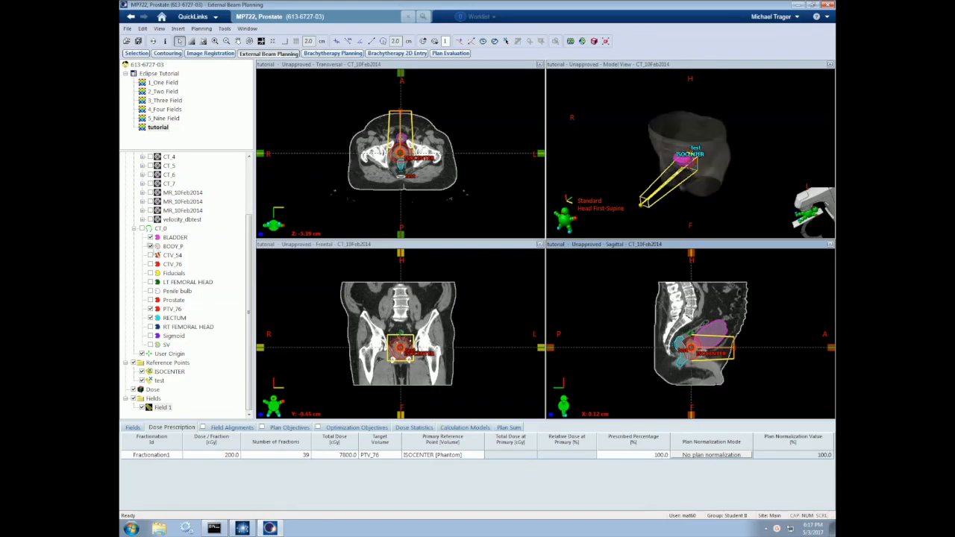
pyautogui.moveTo(701, 183); pyautogui.dragTo(667, 201)
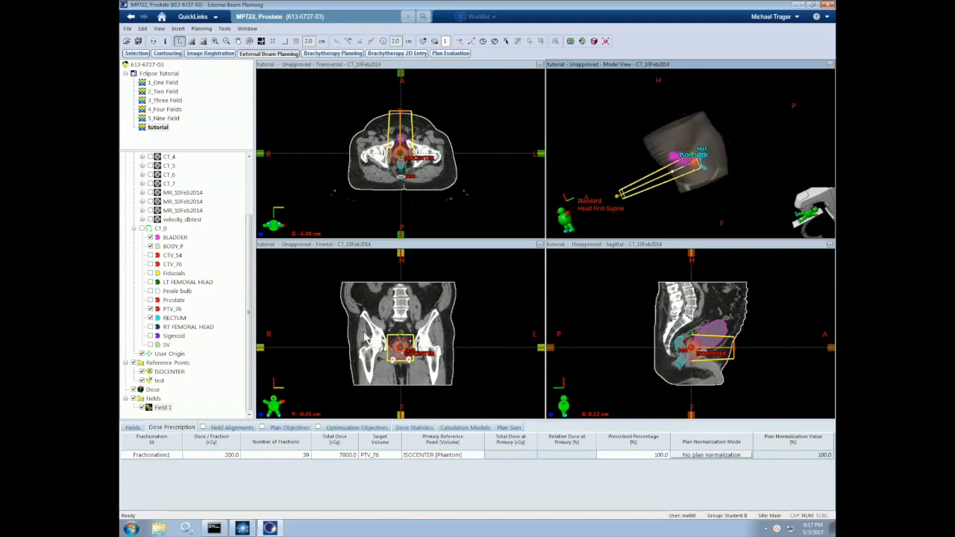
# Try gantry rotations of 90 and 180 degrees on Field 1, and return the gantry to 0
pyautogui.click(133, 427)
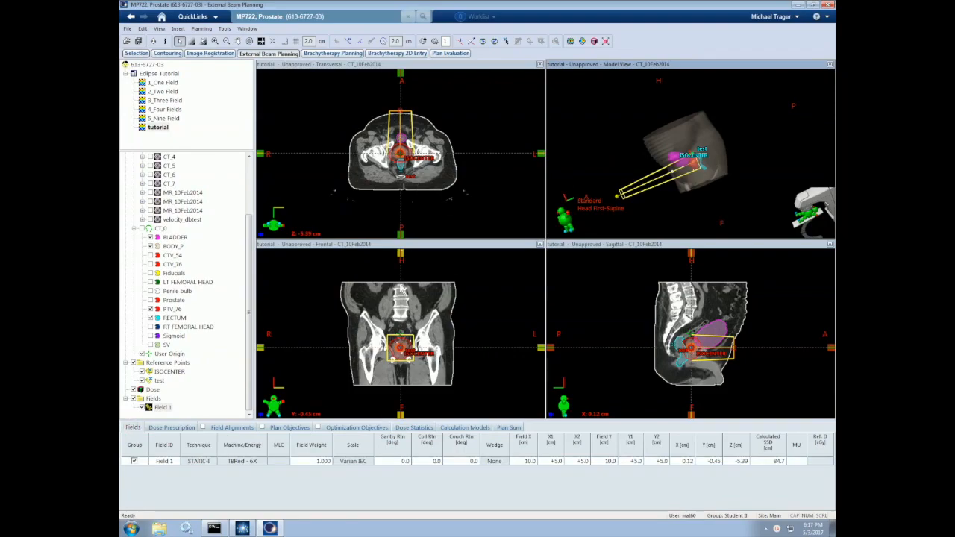
pyautogui.click(401, 461)
pyautogui.write('90')
pyautogui.press('Return')
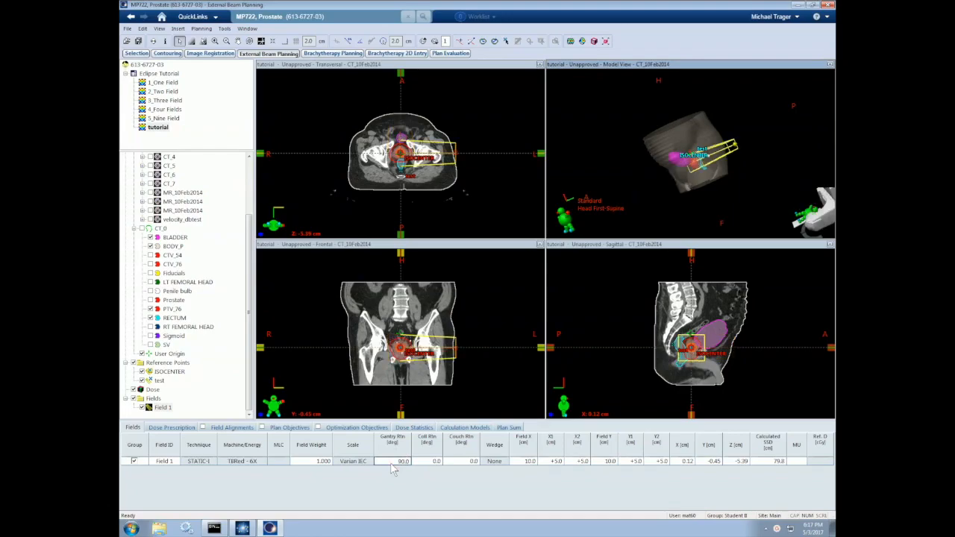
pyautogui.write('180')
pyautogui.press('Return')
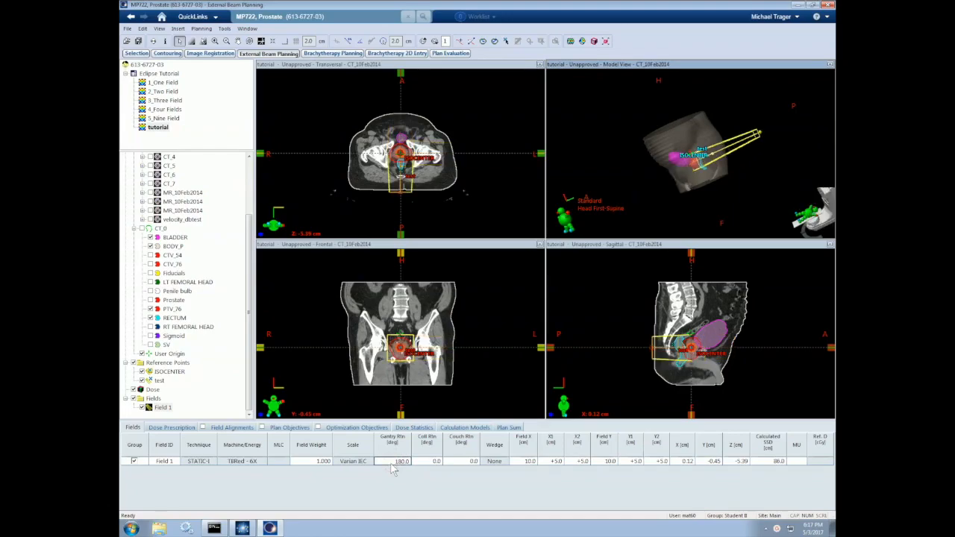
pyautogui.write('0')
pyautogui.press('Return')
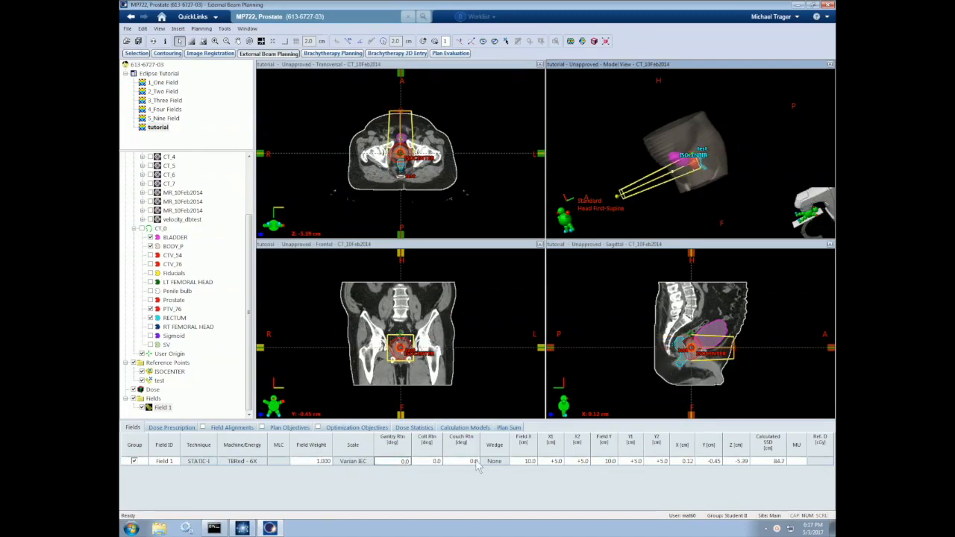
# Switch the model view to the beam's eye view of Field 1
pyautogui.rightClick(600, 154)
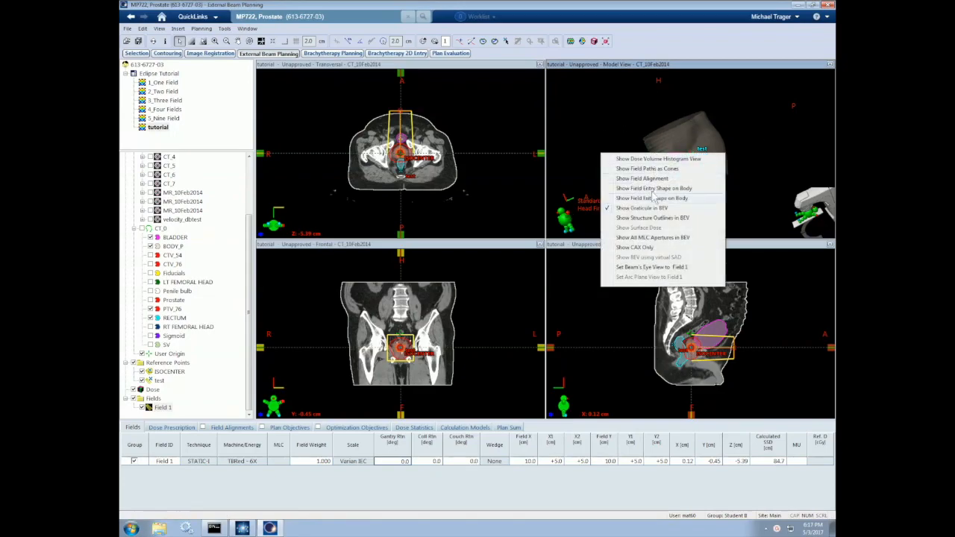
pyautogui.click(681, 267)
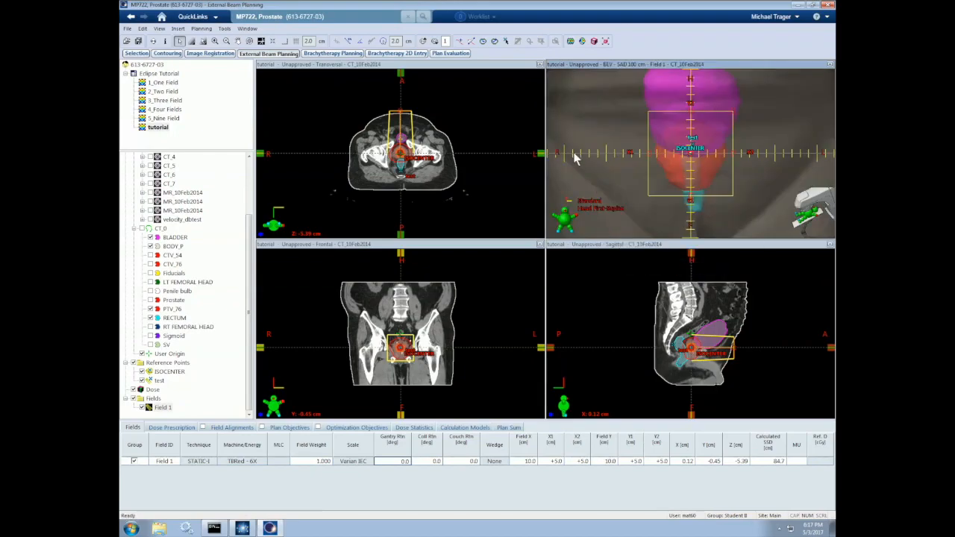
# Try a collimator rotation of 45 degrees on Field 1, and return the collimator to 0
pyautogui.click(428, 461)
pyautogui.press('Return')
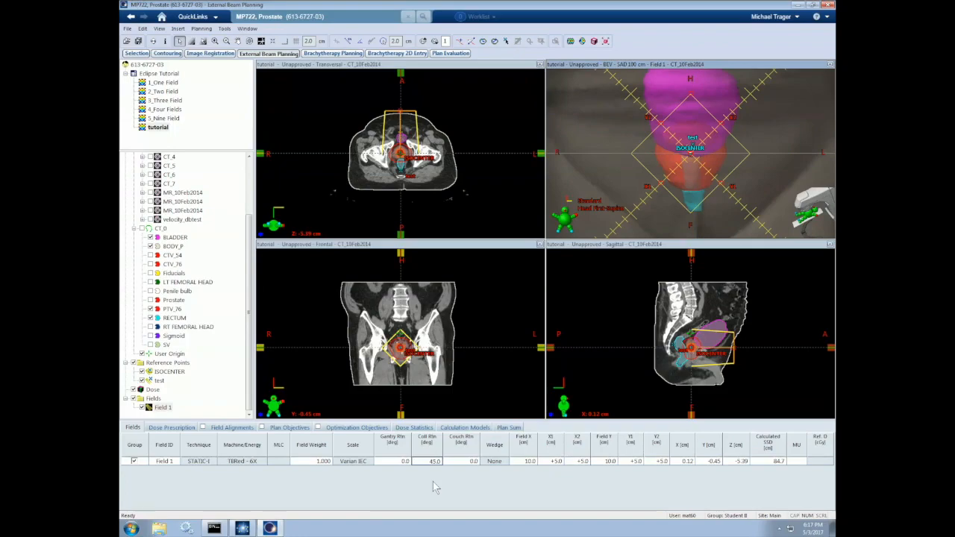
pyautogui.write('0')
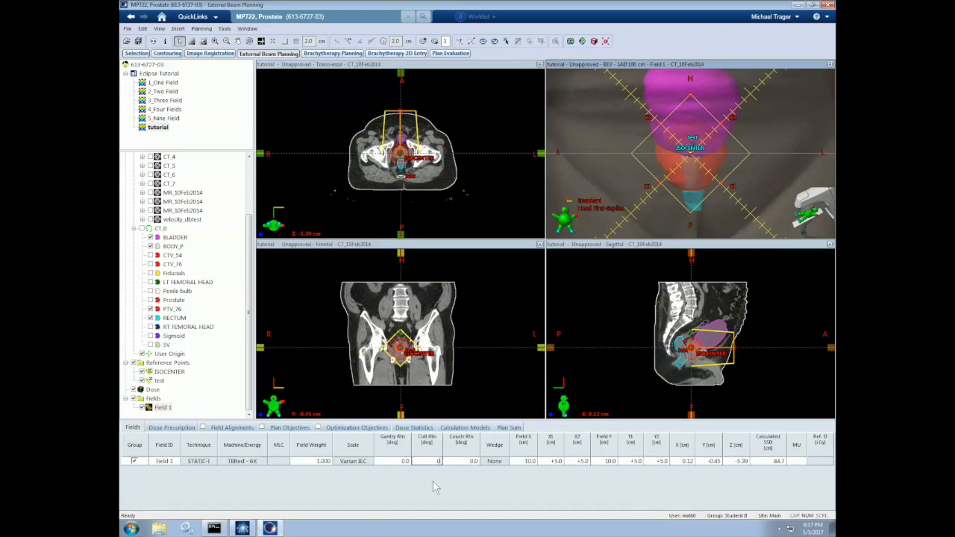
pyautogui.press('Return')
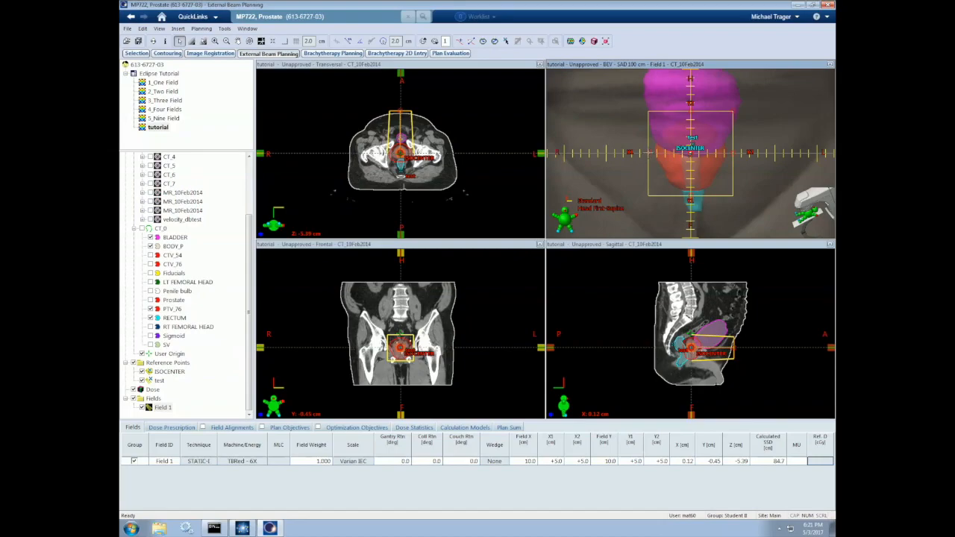
# Adjust Field 1's jaws by hand in the beam's eye view to X1 about 5.1, Y1 about 5.6 and Y2 about 5.4 cm
pyautogui.moveTo(647, 157); pyautogui.dragTo(617, 163)
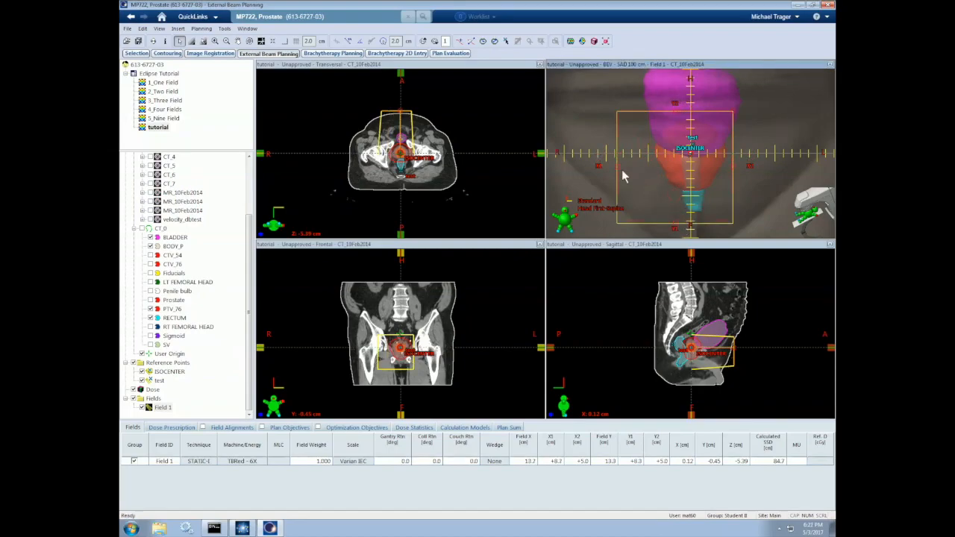
pyautogui.moveTo(618, 166); pyautogui.dragTo(648, 166)
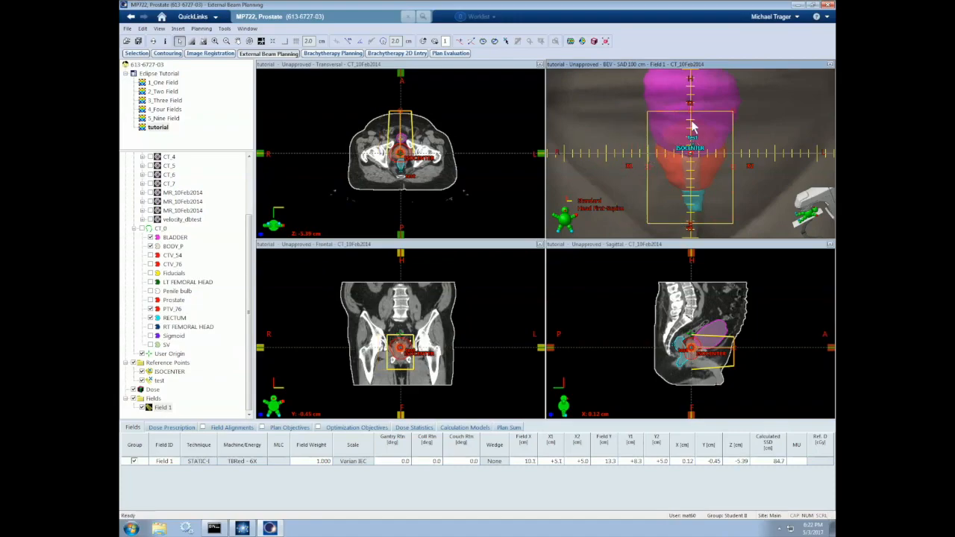
pyautogui.moveTo(690, 112); pyautogui.dragTo(690, 109)
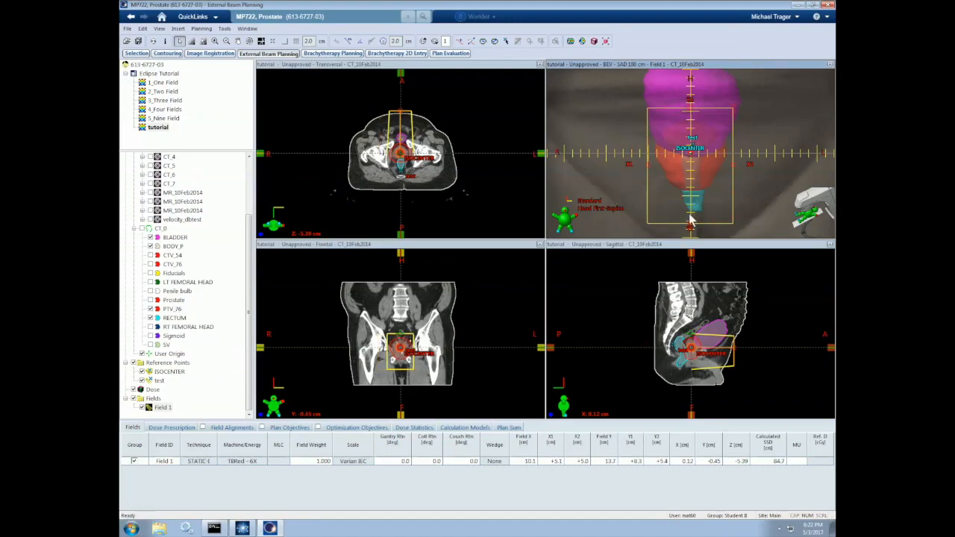
pyautogui.moveTo(690, 223); pyautogui.dragTo(690, 200)
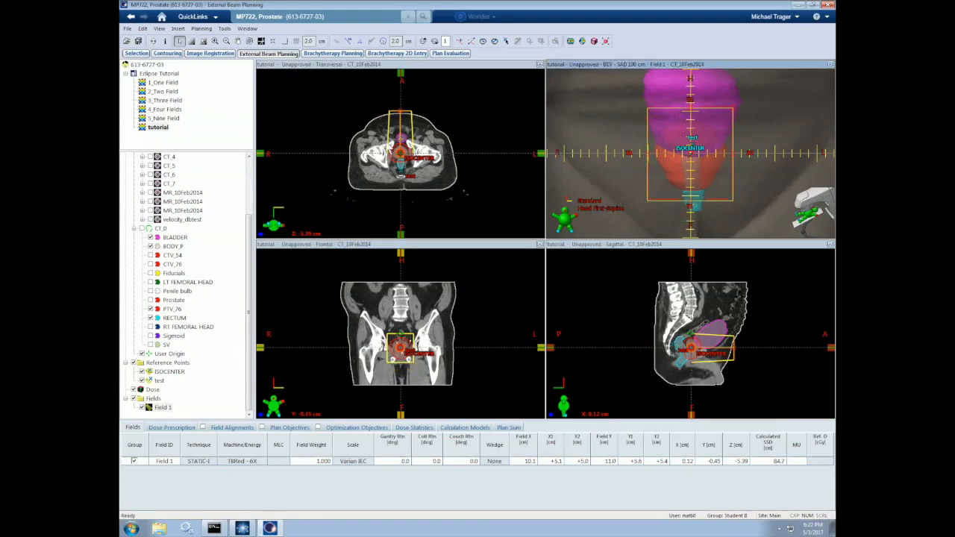
# Hide the BLADDER structure and bring Field 1's Y2 jaw closer to the target, at about 4.6 cm
pyautogui.click(150, 237)
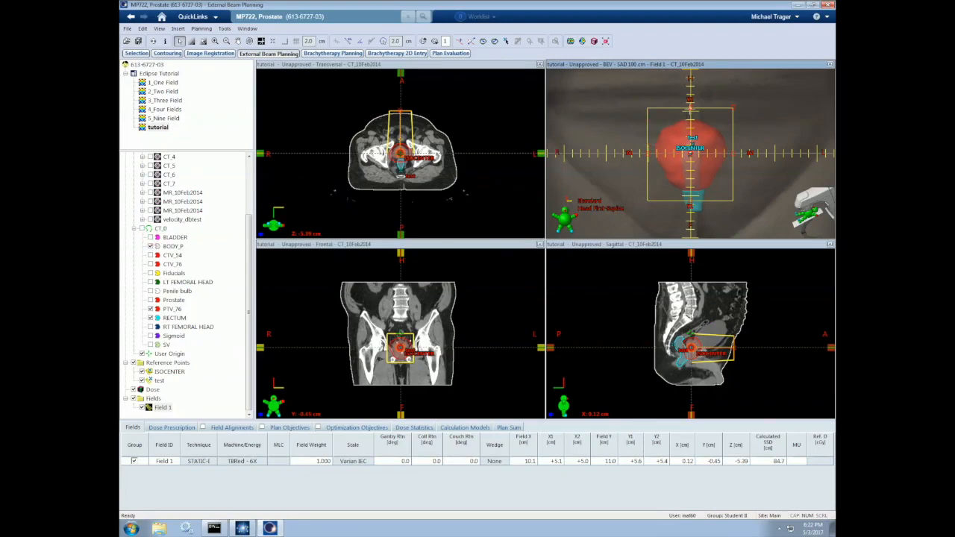
pyautogui.moveTo(690, 109); pyautogui.dragTo(690, 116)
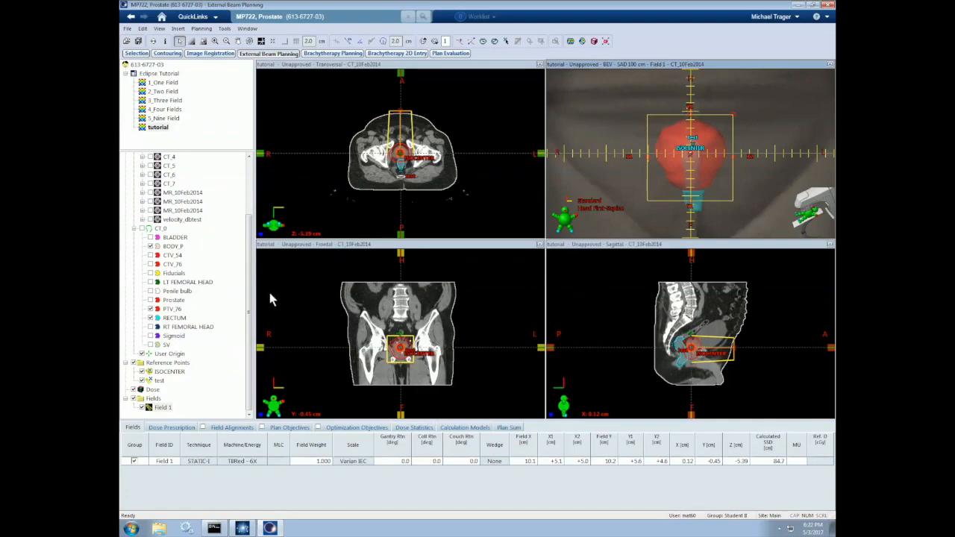
# Fit Field 1's collimator to structure PTV_76 with a circular margin of 1 cm
pyautogui.rightClick(161, 410)
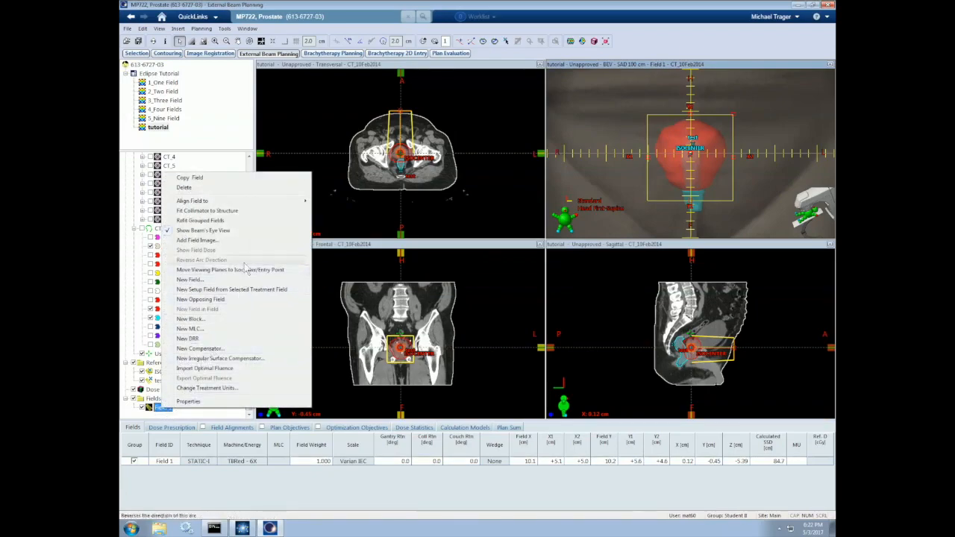
pyautogui.click(236, 214)
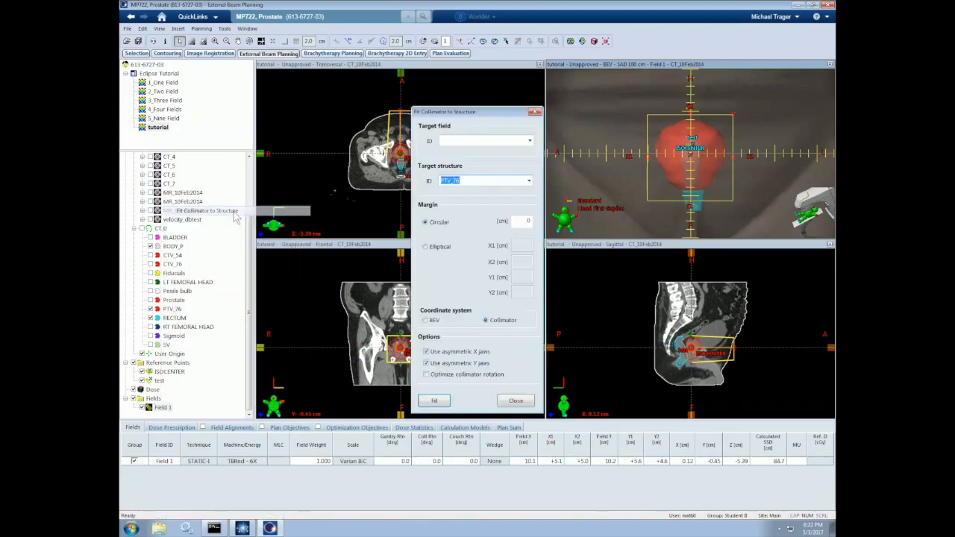
pyautogui.click(523, 221)
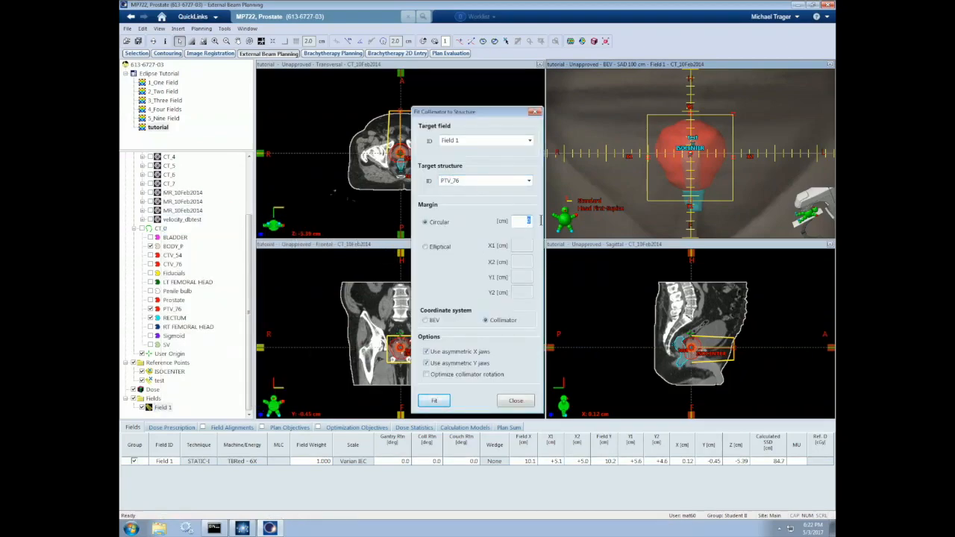
pyautogui.write('1')
pyautogui.click(435, 401)
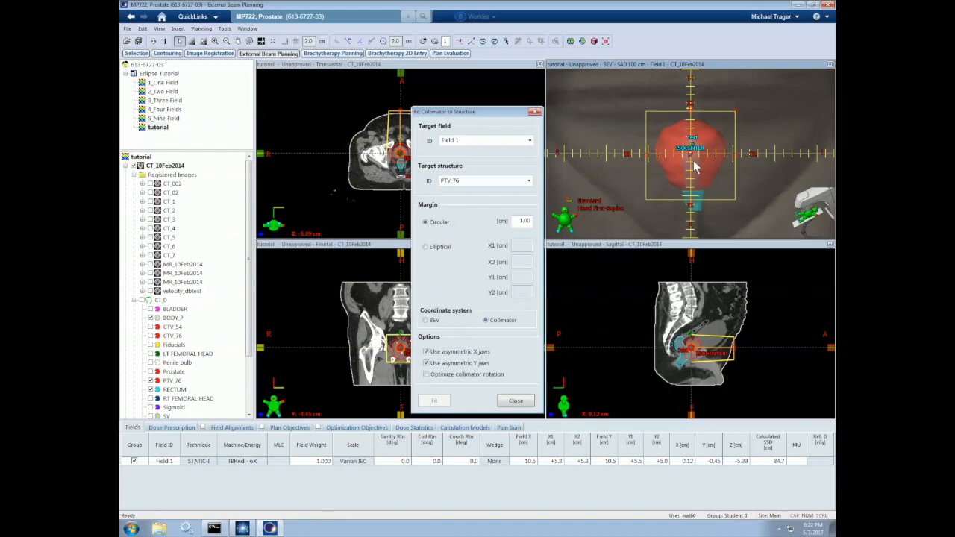
pyautogui.click(515, 403)
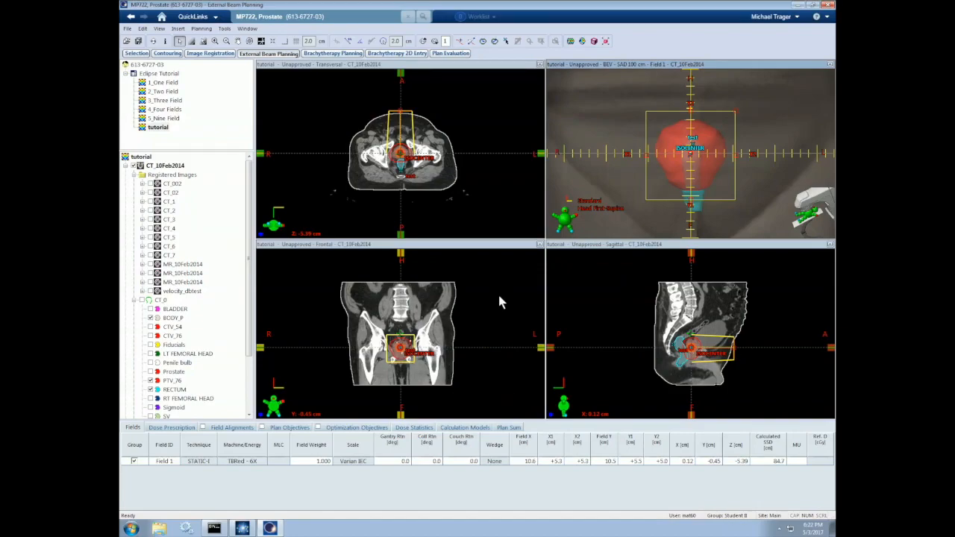
# Duplicate Field 1 in the tutorial plan, keeping the TBRed machine and 6X energy for the copy
pyautogui.moveTo(250, 223); pyautogui.dragTo(255, 290)
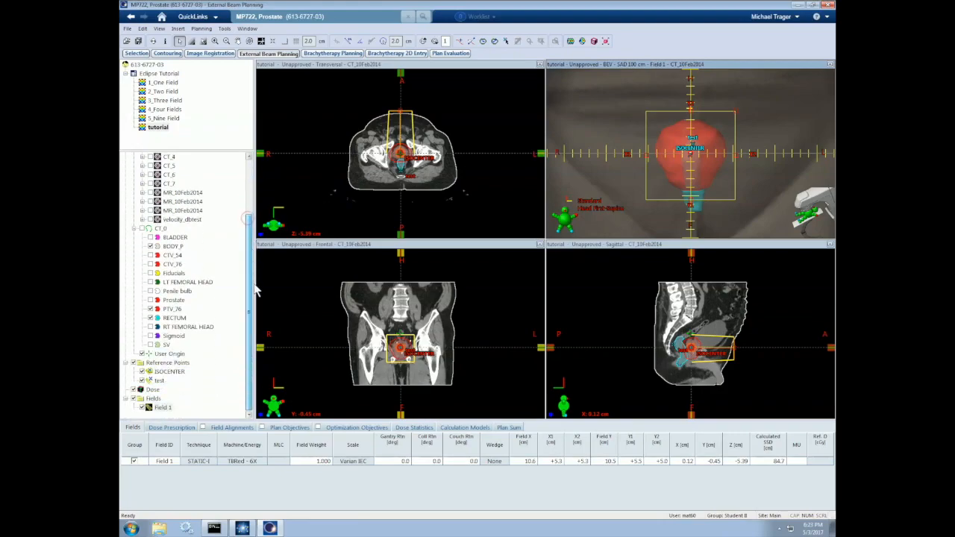
pyautogui.click(162, 409)
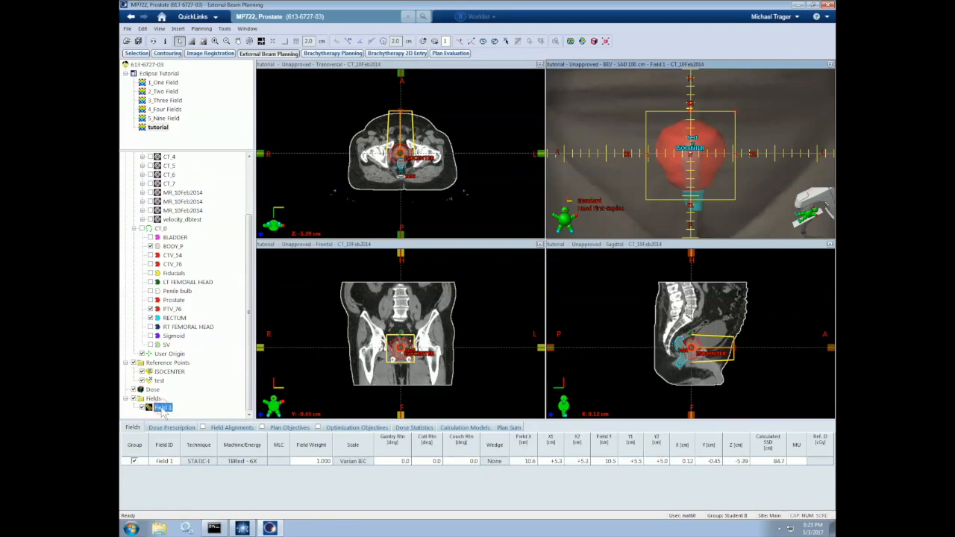
pyautogui.doubleClick(162, 408)
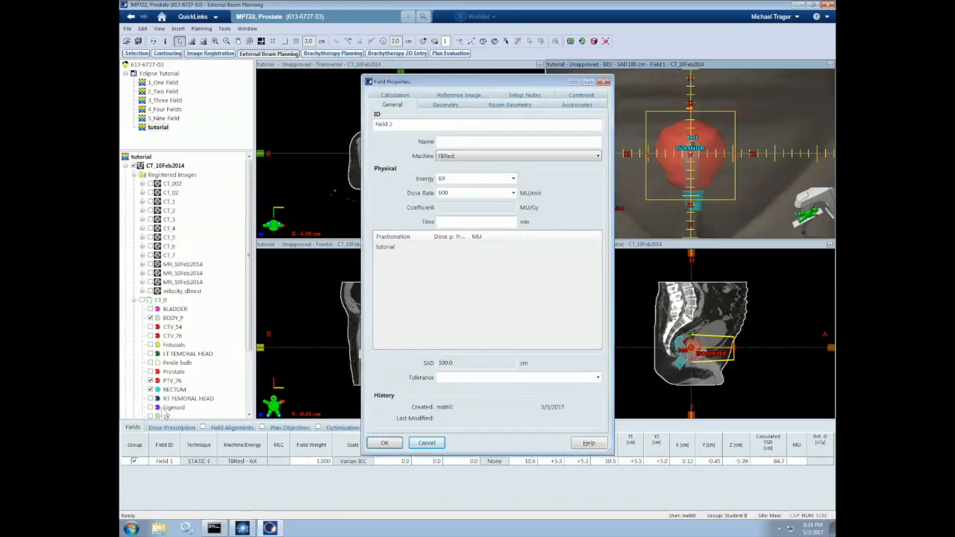
pyautogui.click(385, 442)
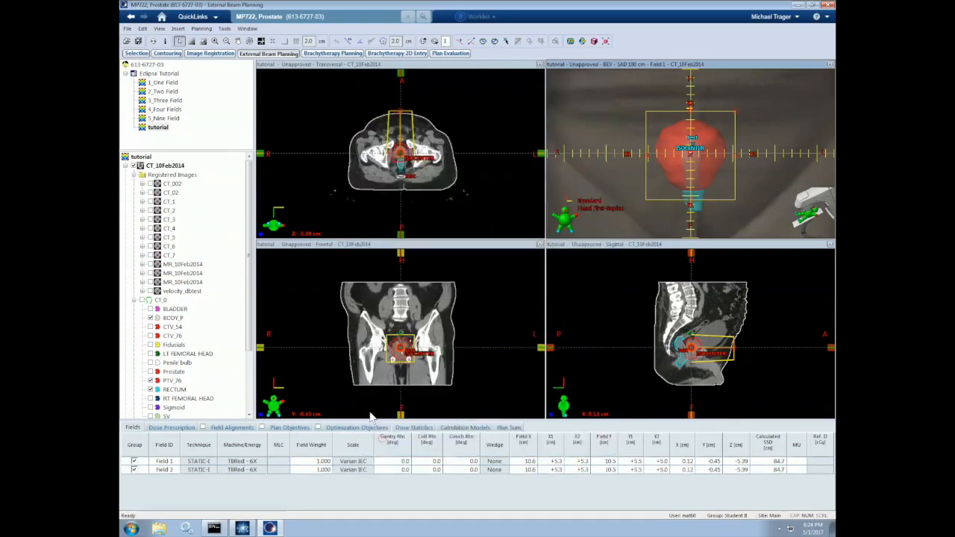
# Add two more copies of the field to make four in total, accepting each copy's properties
pyautogui.scroll(-3, 253, 336)
pyautogui.click(163, 408)
pyautogui.doubleClick(161, 408)
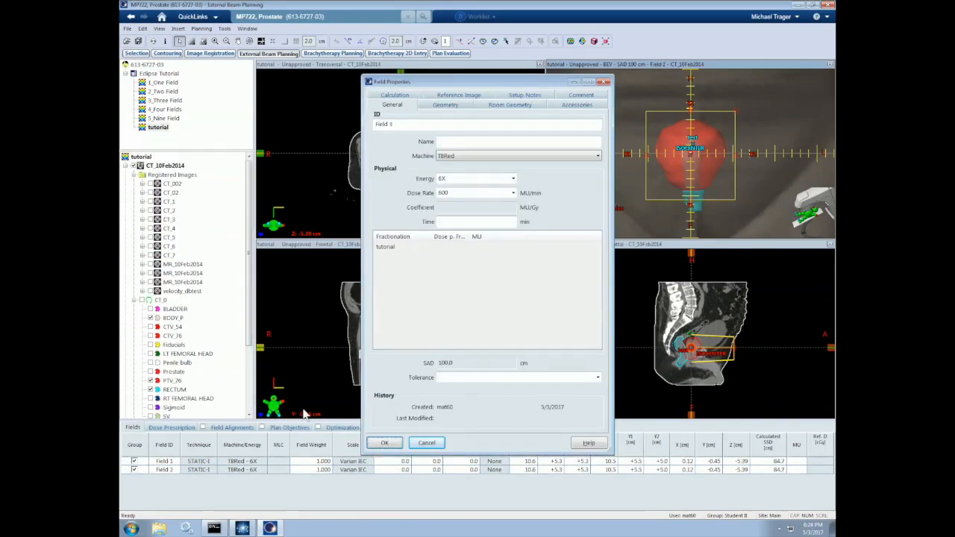
pyautogui.click(384, 443)
pyautogui.scroll(-3, 253, 335)
pyautogui.click(163, 408)
pyautogui.doubleClick(163, 408)
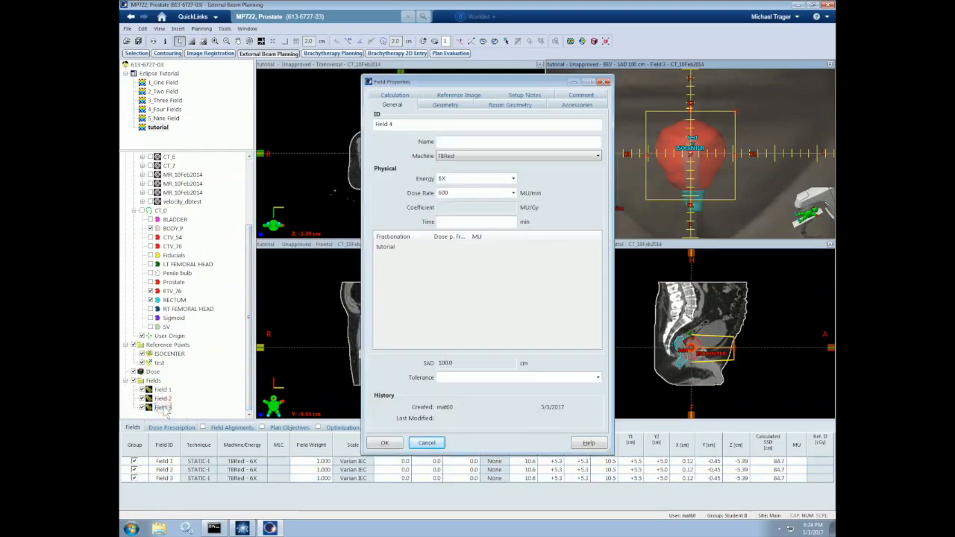
pyautogui.click(384, 443)
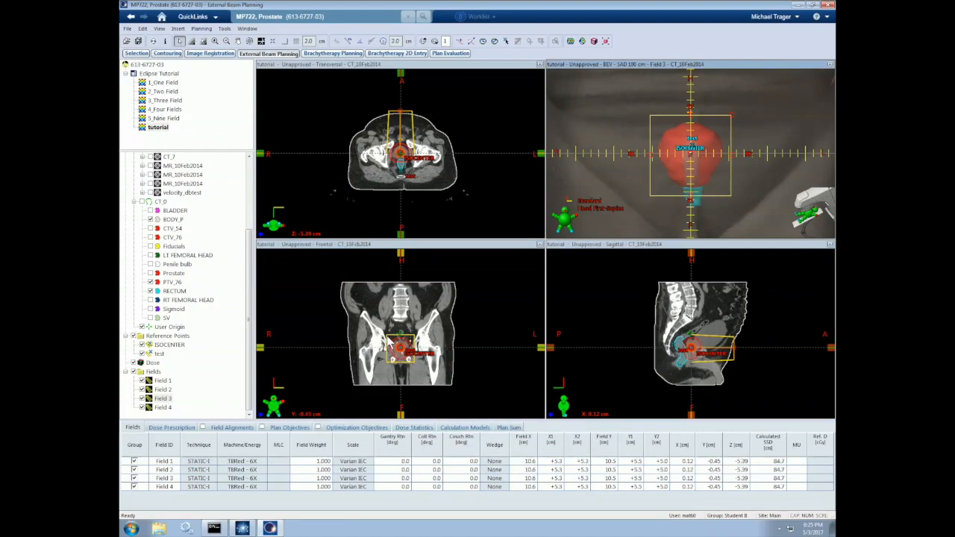
# Set the gantry rotation to 90 degrees for Field 2, 180 for Field 3 and 270 for Field 4
pyautogui.click(403, 469)
pyautogui.write('90')
pyautogui.press('Return')
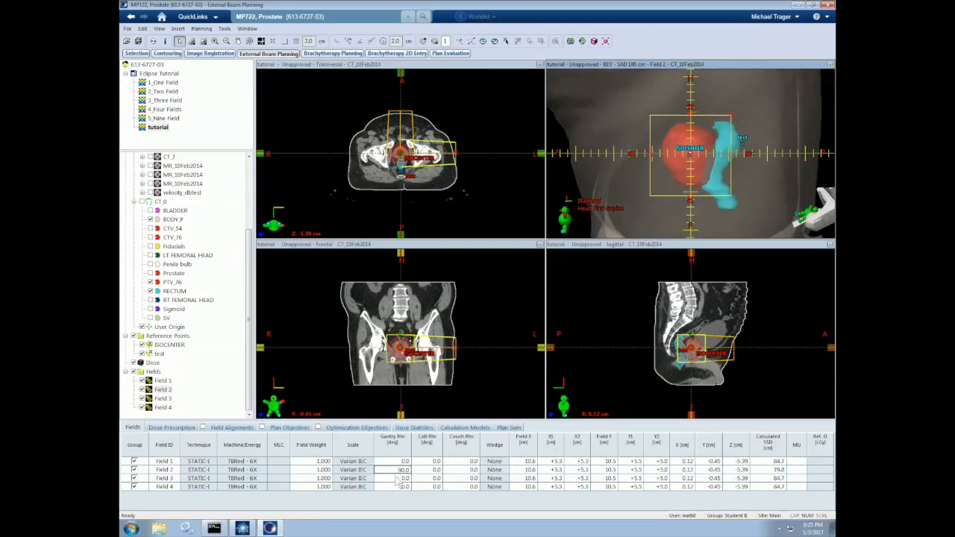
pyautogui.click(399, 478)
pyautogui.write('180')
pyautogui.press('Return')
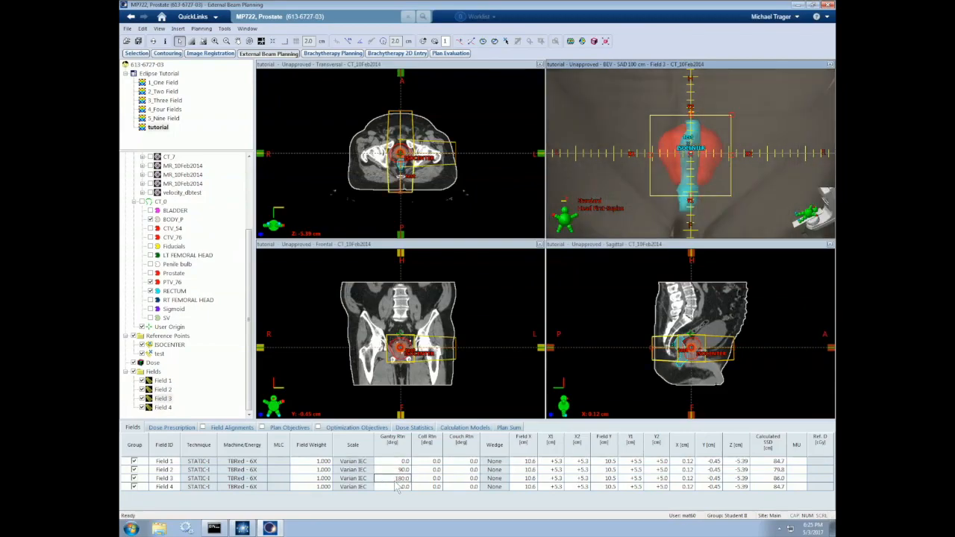
pyautogui.click(397, 486)
pyautogui.write('270')
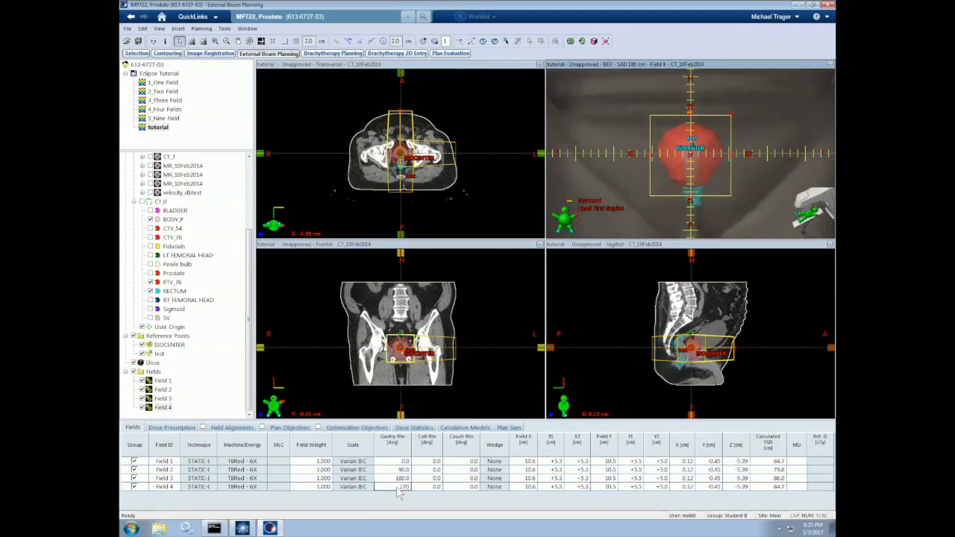
pyautogui.press('Return')
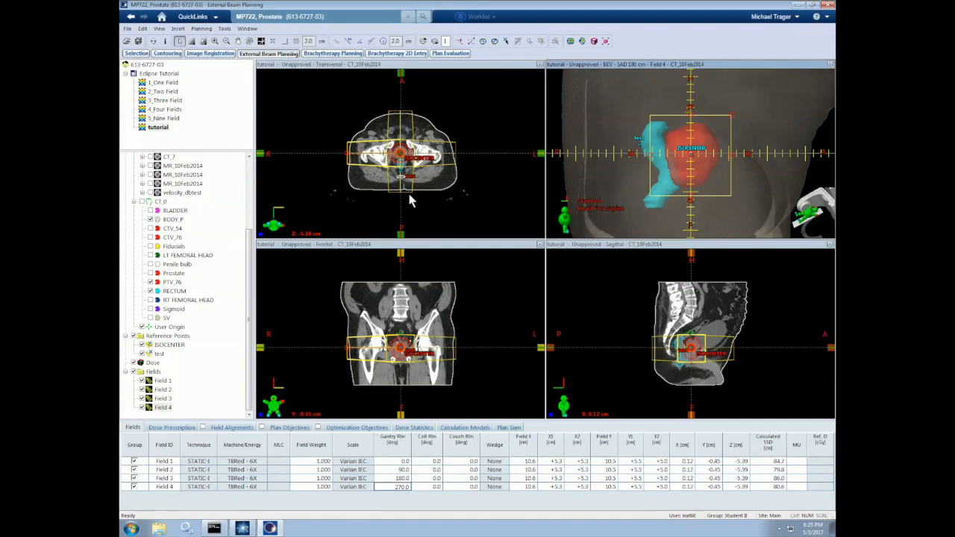
# Fit the collimators of Field 2 and Field 3 to structure PTV_76 with a circular margin of 1 cm
pyautogui.rightClick(163, 389)
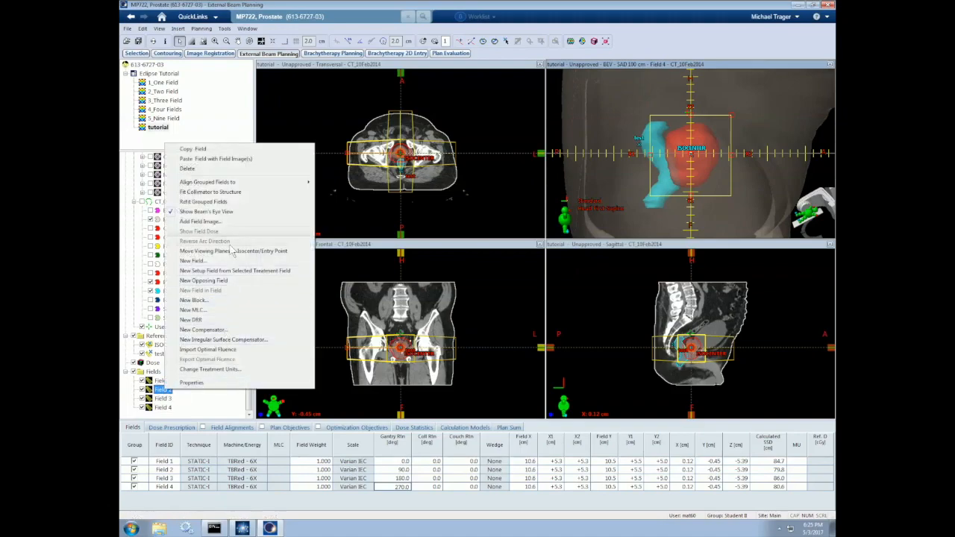
pyautogui.click(224, 193)
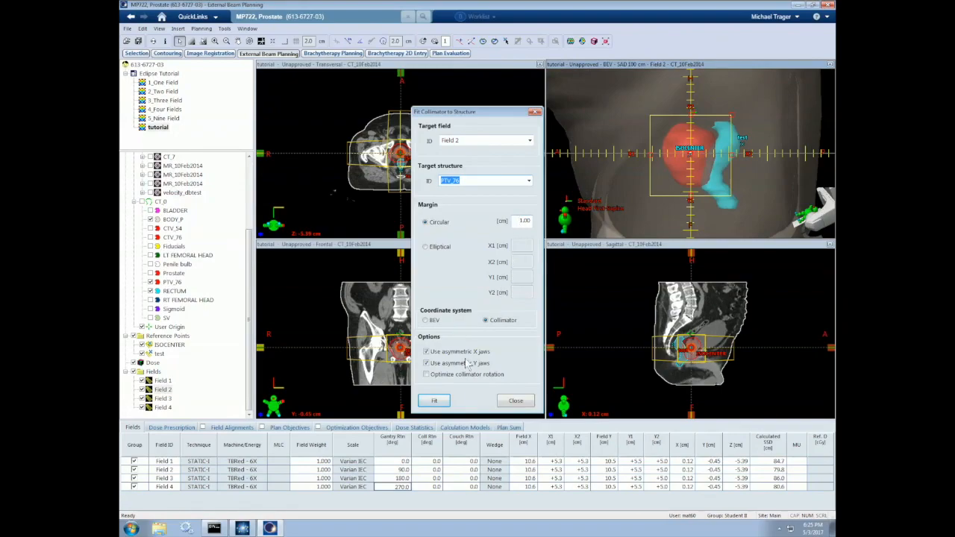
pyautogui.click(434, 400)
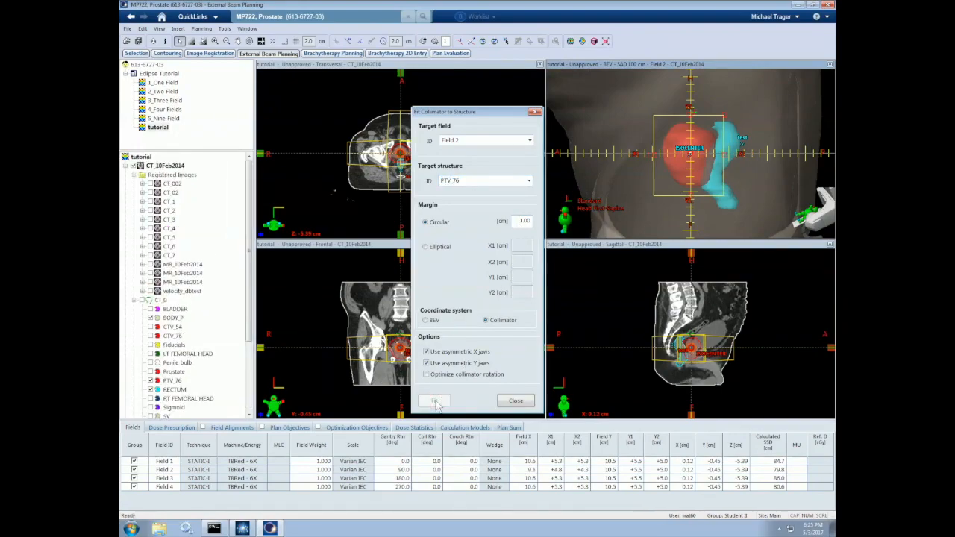
pyautogui.scroll(-4, 228, 328)
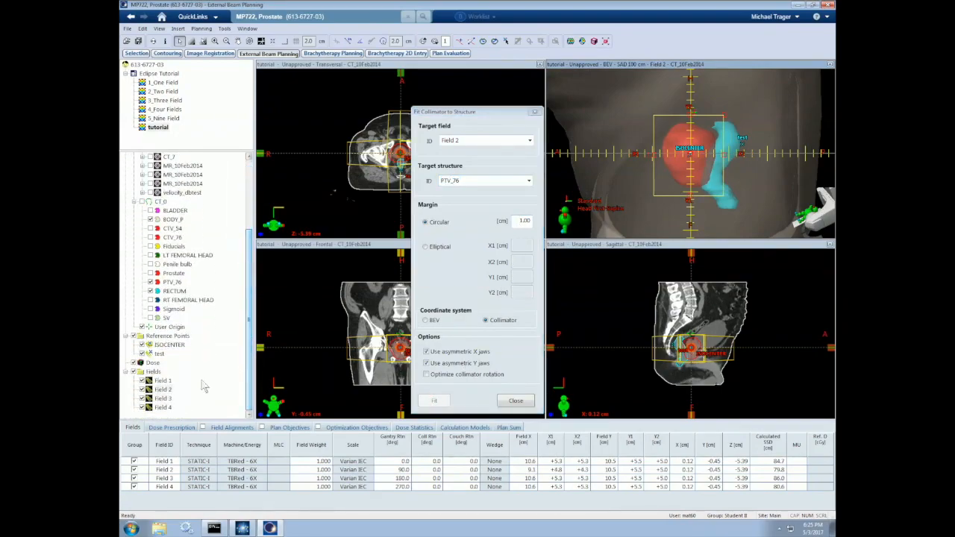
pyautogui.click(164, 398)
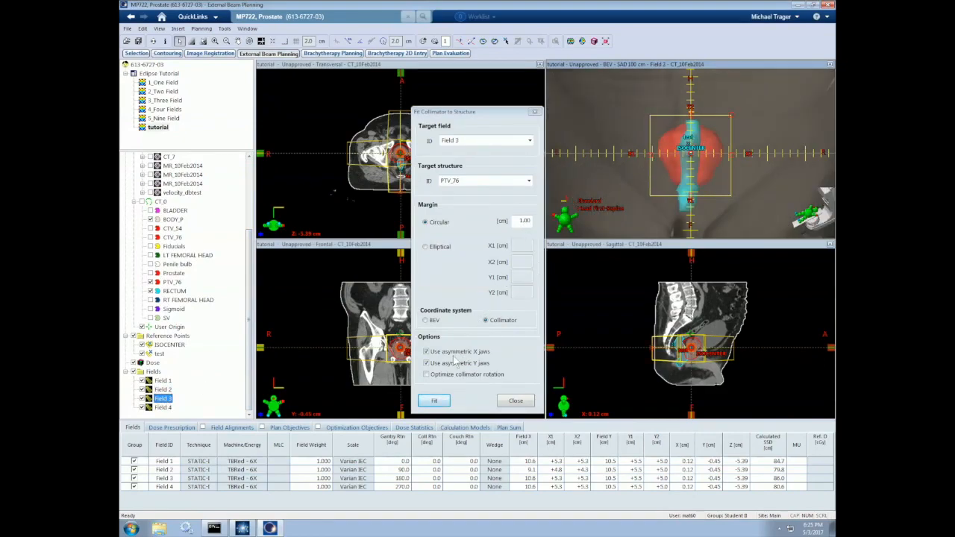
pyautogui.click(436, 402)
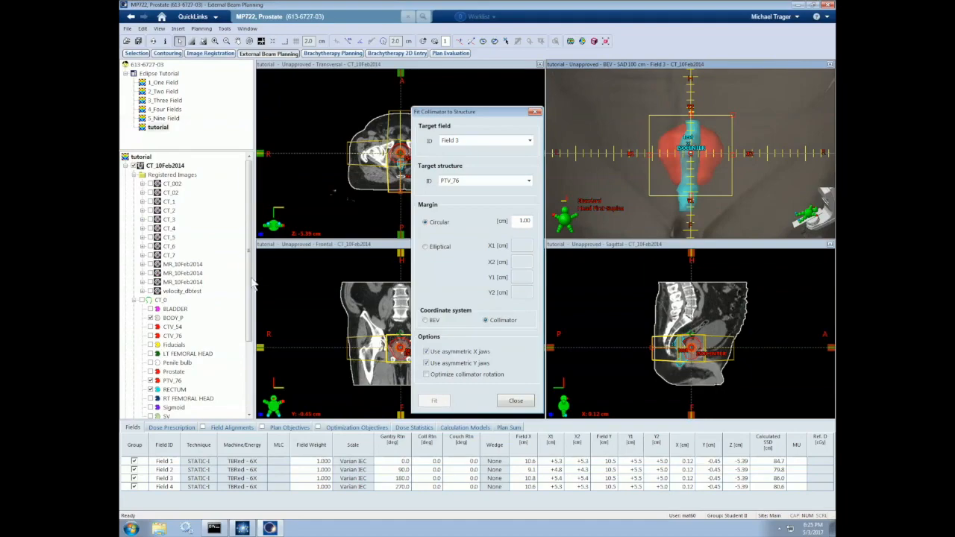
# Fit Field 4's collimator to PTV_76 with the same 1 cm circular margin and finish the collimator fitting
pyautogui.scroll(-4, 251, 302)
pyautogui.scroll(-2, 251, 305)
pyautogui.click(164, 407)
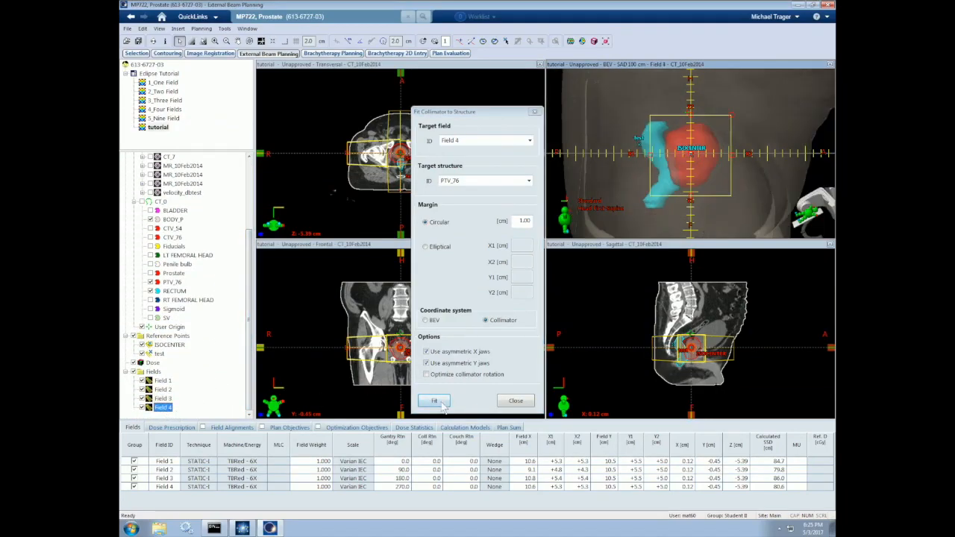
pyautogui.click(436, 401)
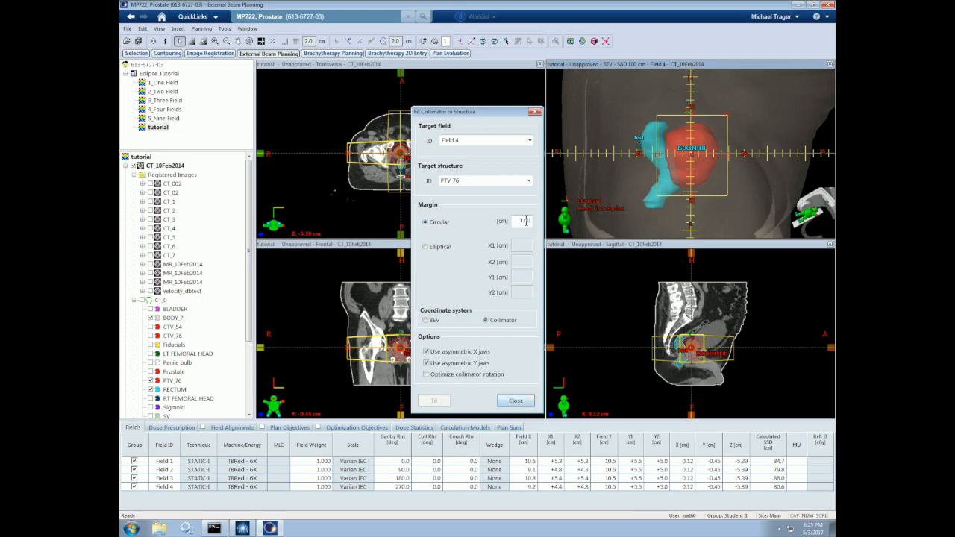
pyautogui.click(516, 401)
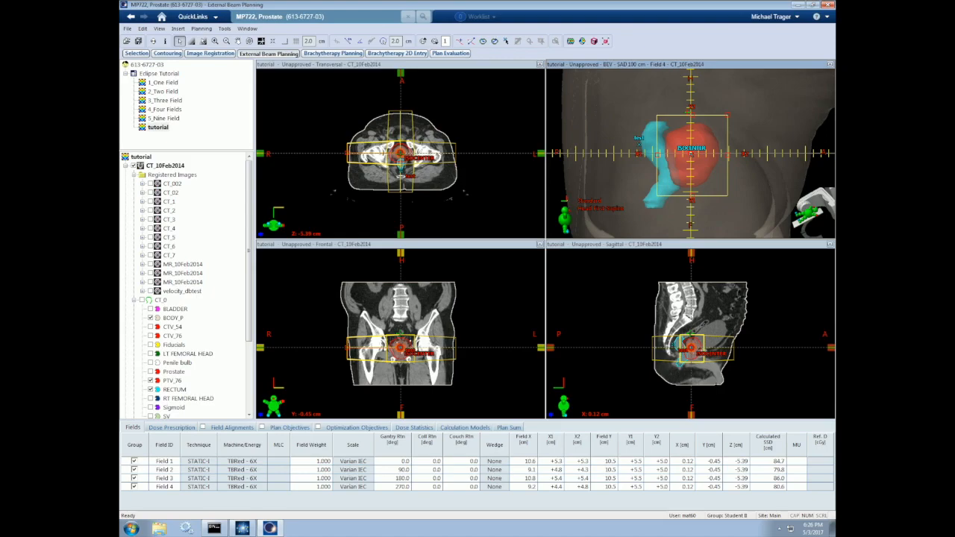
# Calculate the dose for the four-field plan and compare its isodose line display with the color wash
pyautogui.click(570, 42)
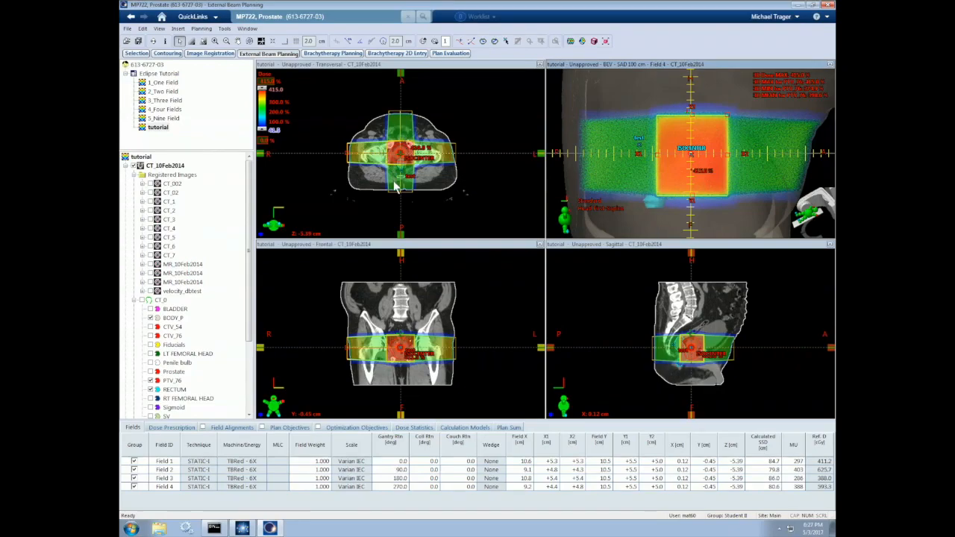
pyautogui.moveTo(249, 251); pyautogui.dragTo(249, 331)
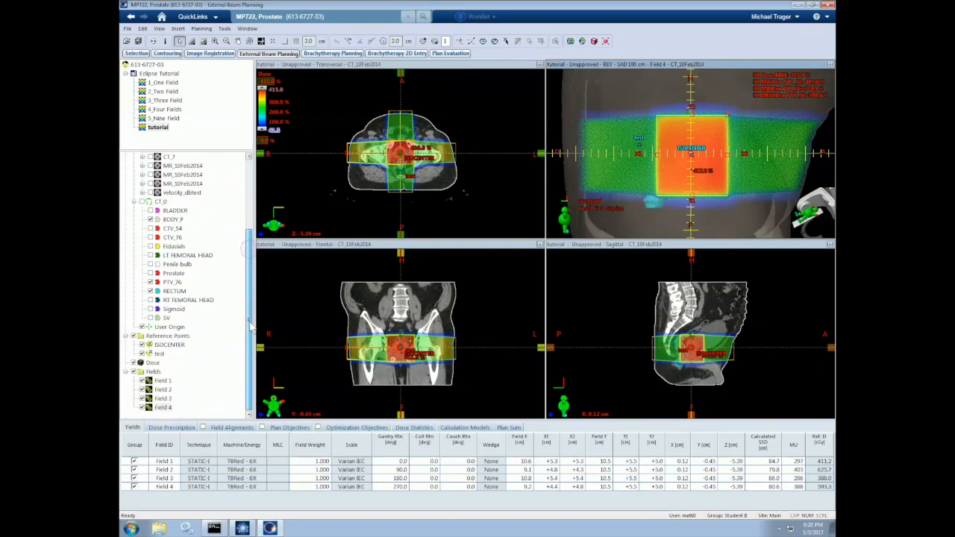
pyautogui.rightClick(154, 363)
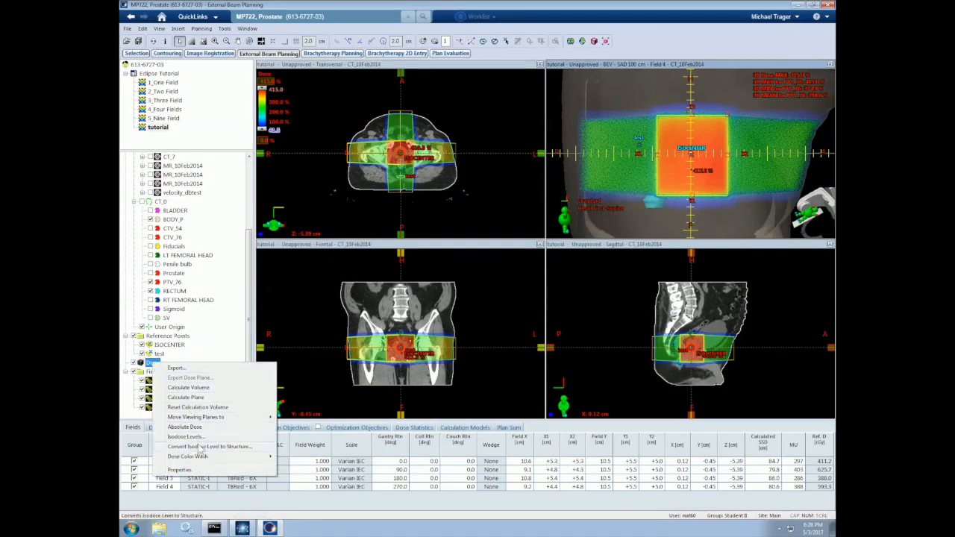
pyautogui.moveTo(201, 456)
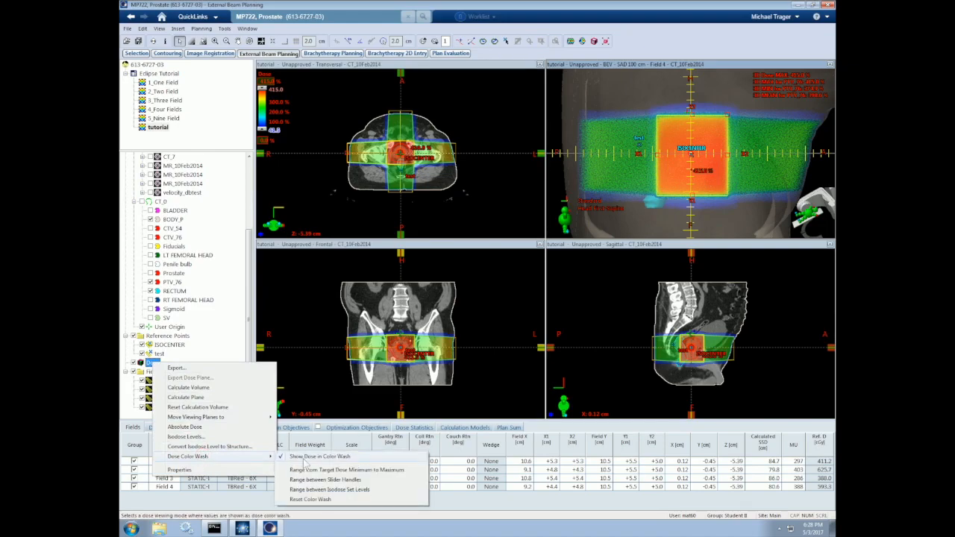
pyautogui.click(321, 457)
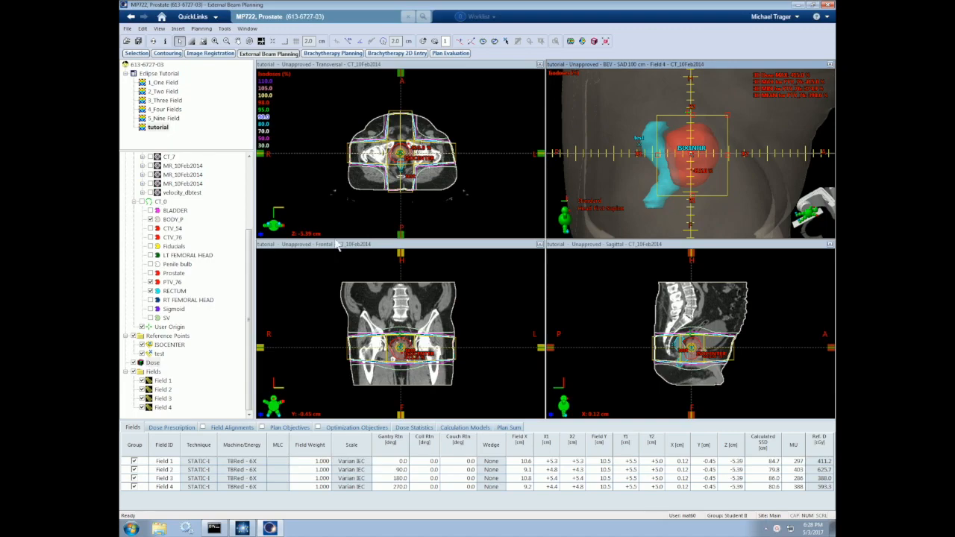
pyautogui.rightClick(153, 362)
pyautogui.moveTo(190, 457)
pyautogui.click(321, 458)
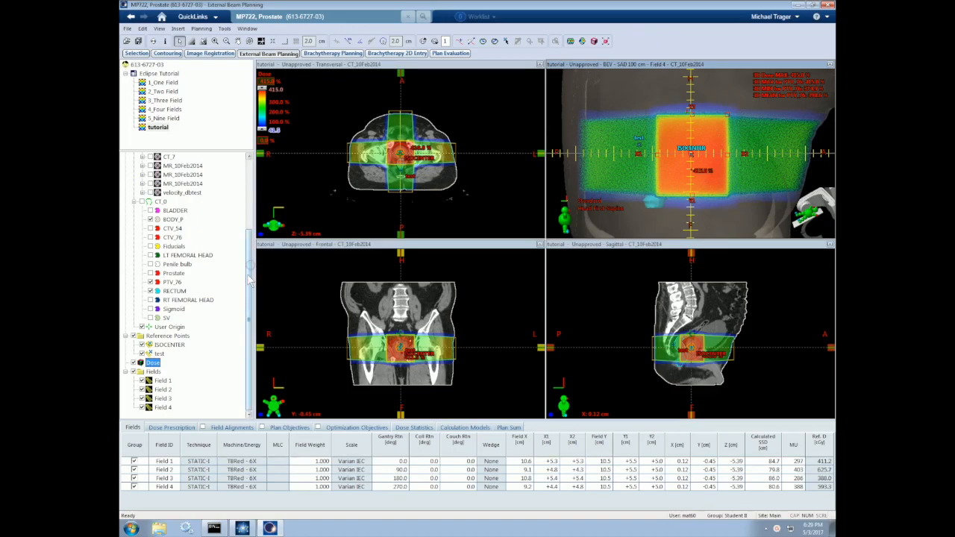
# Add a static MLC to Field 1 and switch the dose display from color wash to isodose lines
pyautogui.rightClick(162, 381)
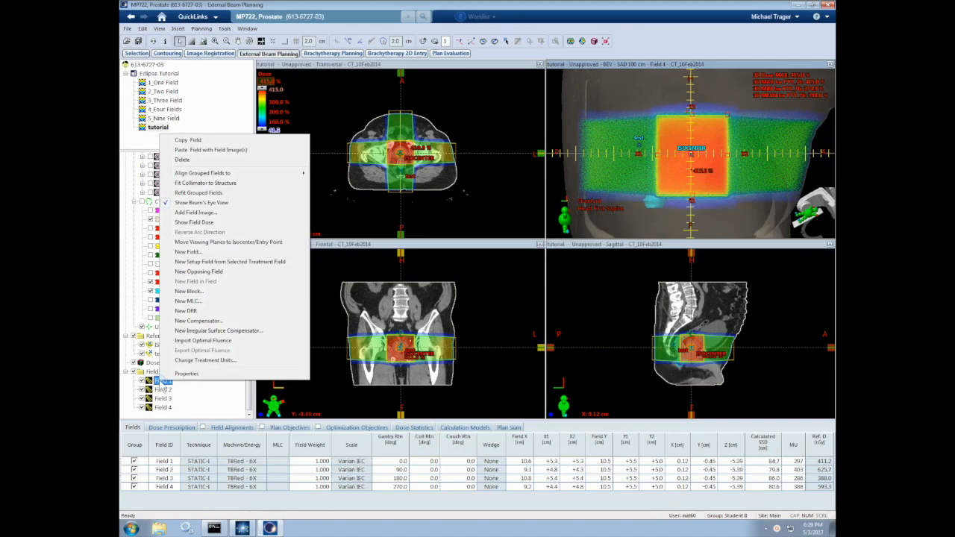
pyautogui.click(201, 303)
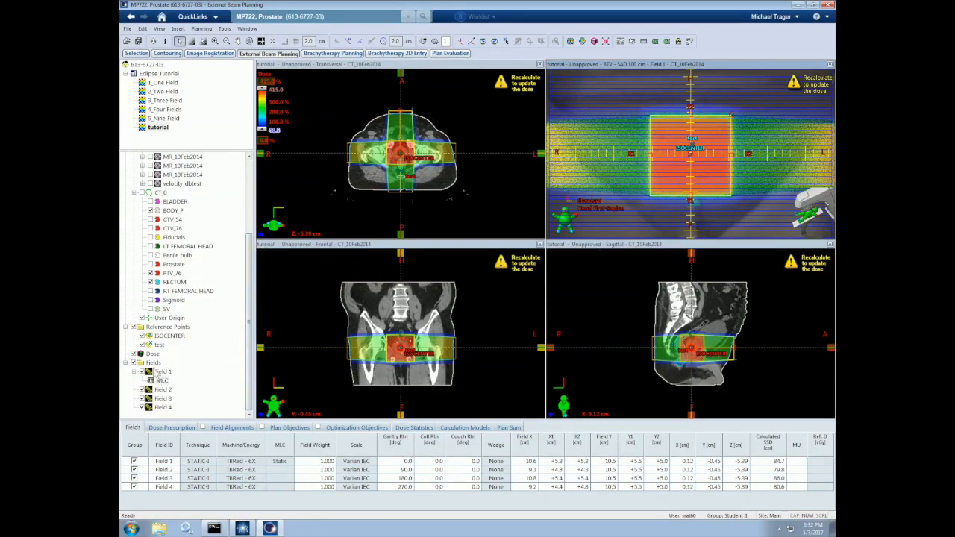
pyautogui.rightClick(153, 355)
pyautogui.moveTo(196, 447)
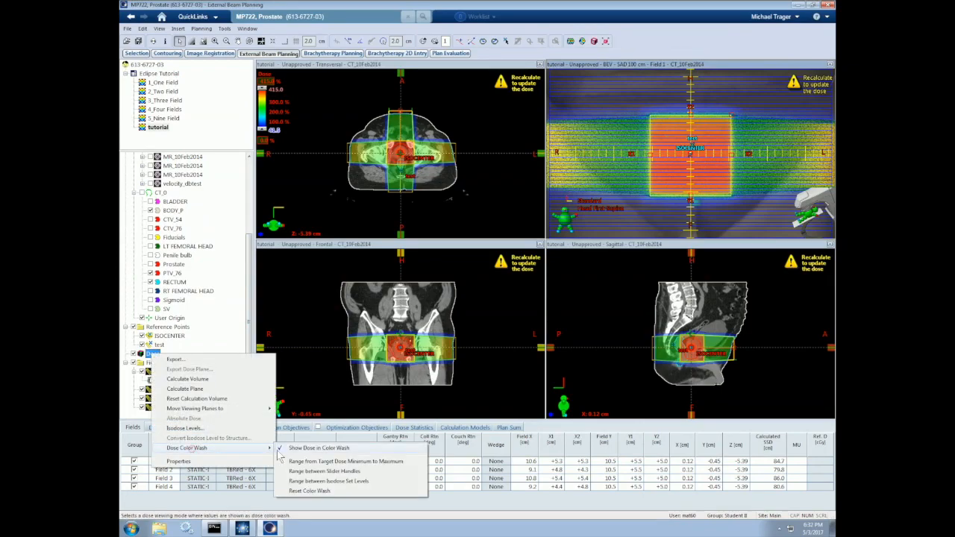
pyautogui.click(302, 447)
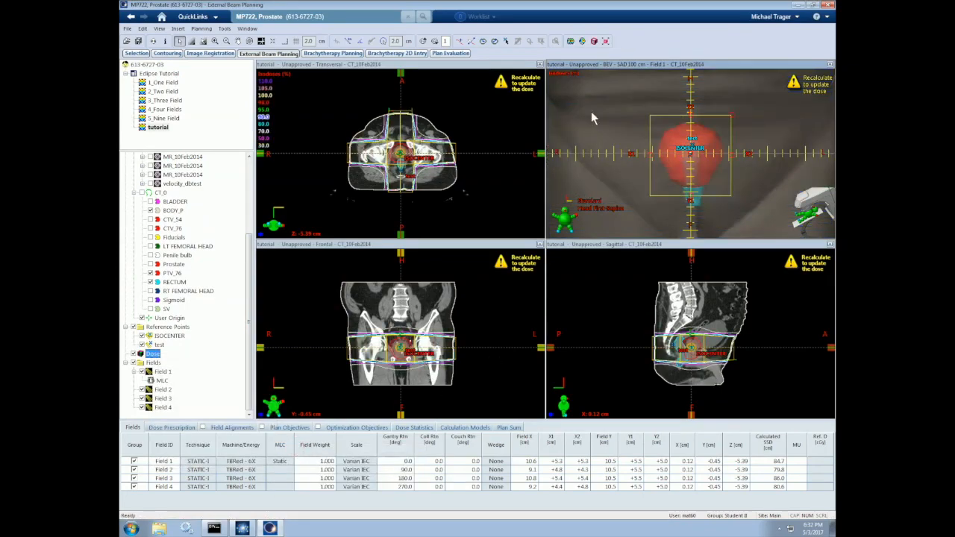
# Fit Field 1's MLC to PTV_76 with a circular margin of 0.5 cm and collimator jaw optimization enabled
pyautogui.click(162, 381)
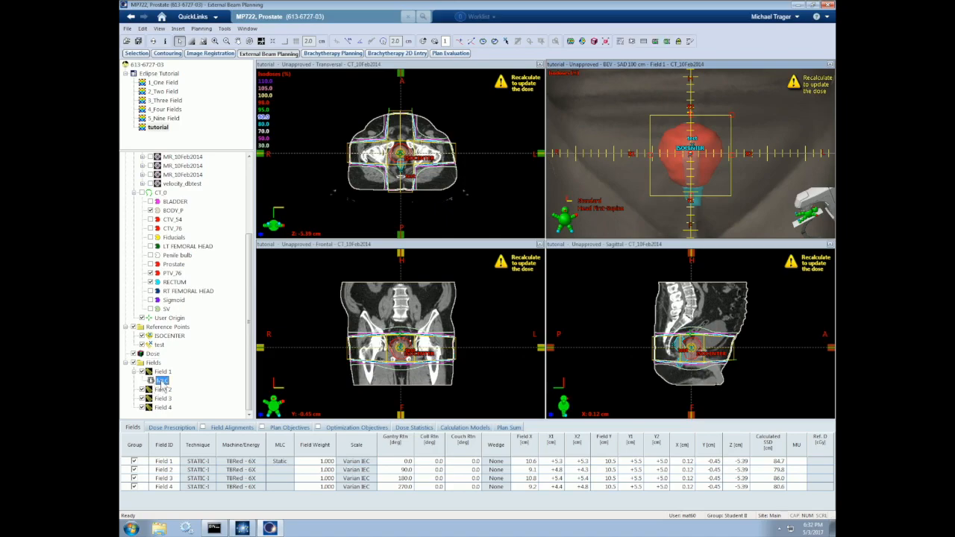
pyautogui.click(673, 178)
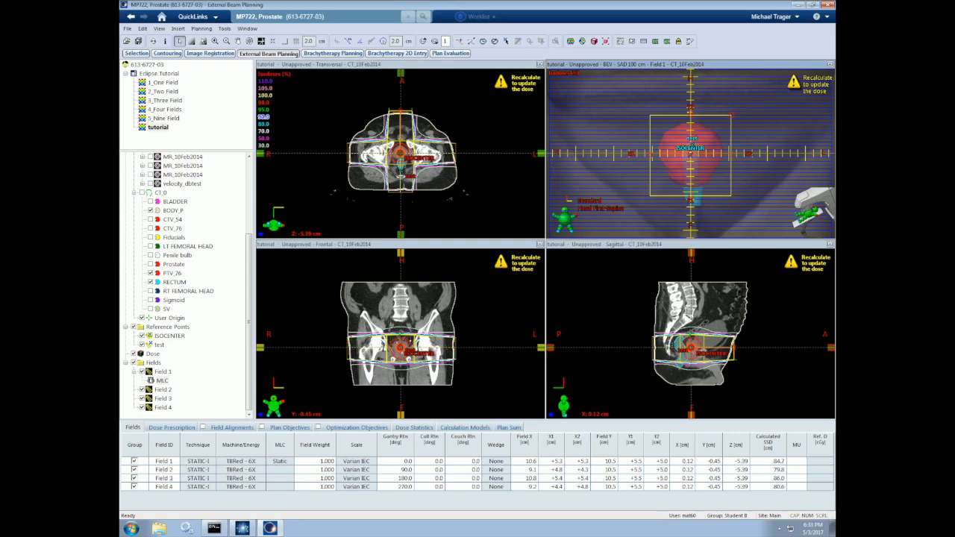
pyautogui.rightClick(161, 381)
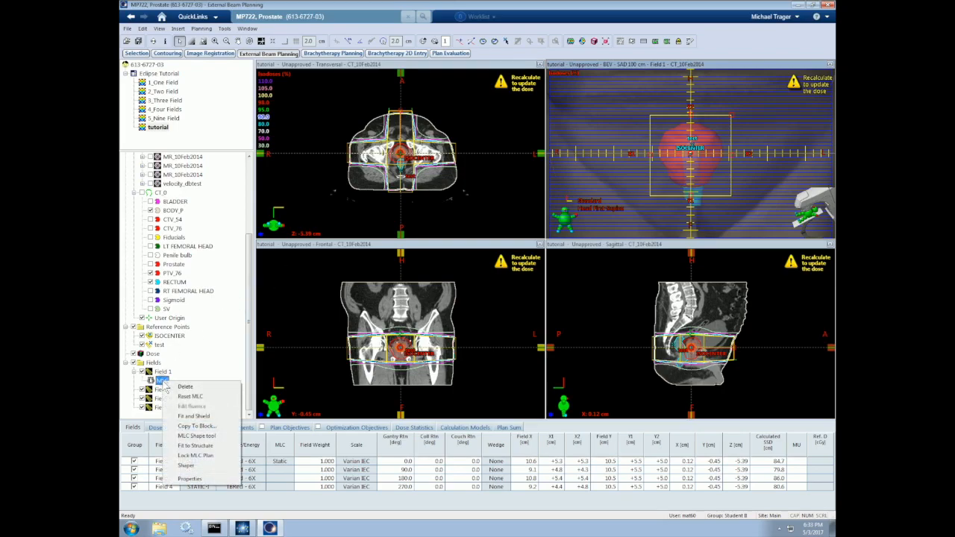
pyautogui.click(213, 446)
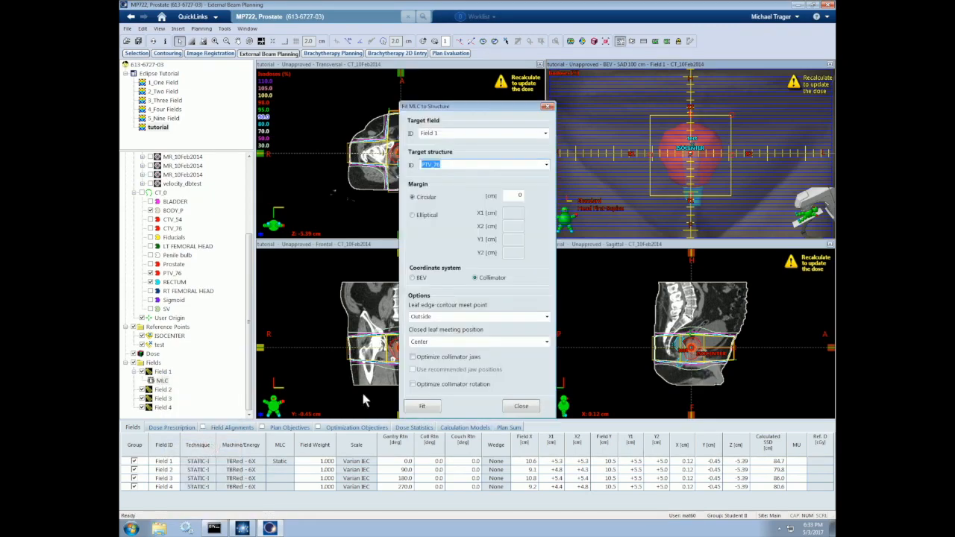
pyautogui.click(508, 196)
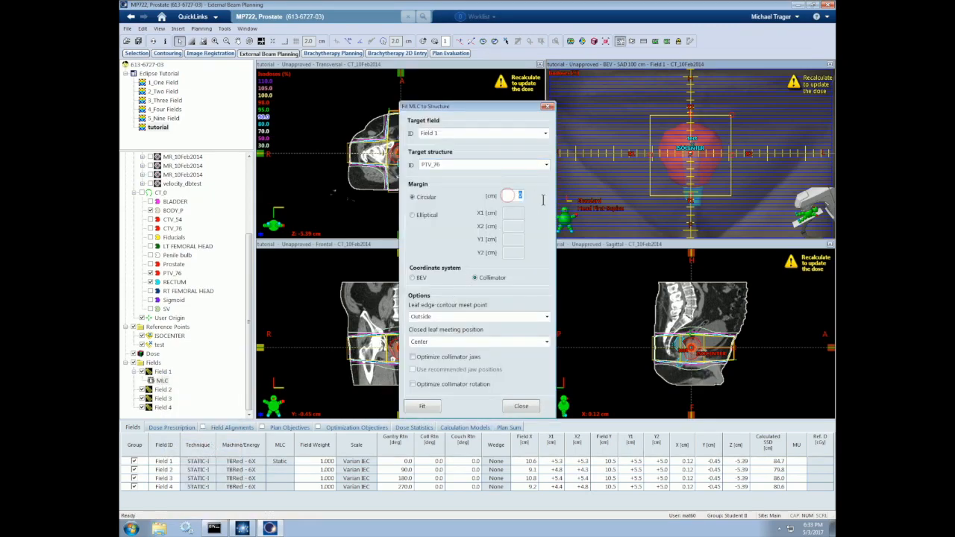
pyautogui.write('.5')
pyautogui.click(413, 357)
pyautogui.click(422, 408)
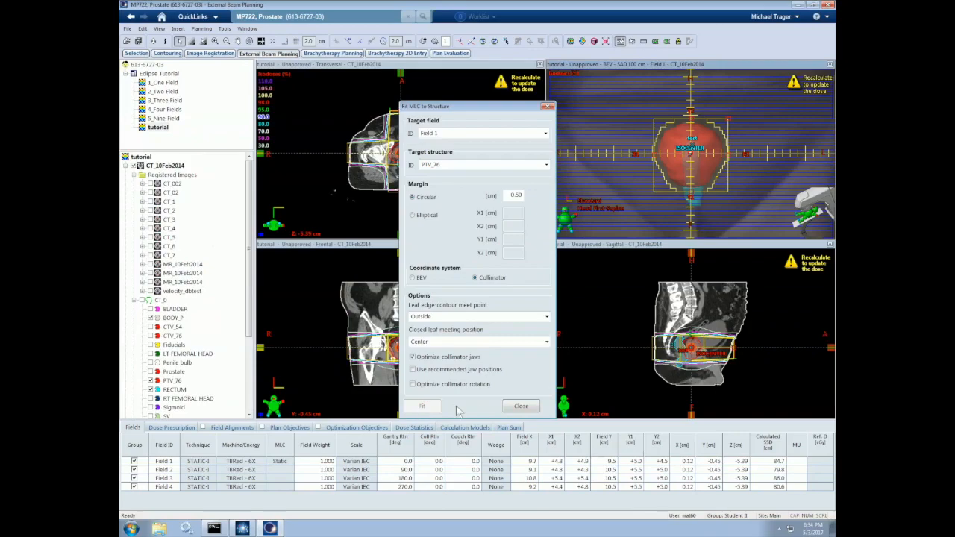
pyautogui.click(512, 410)
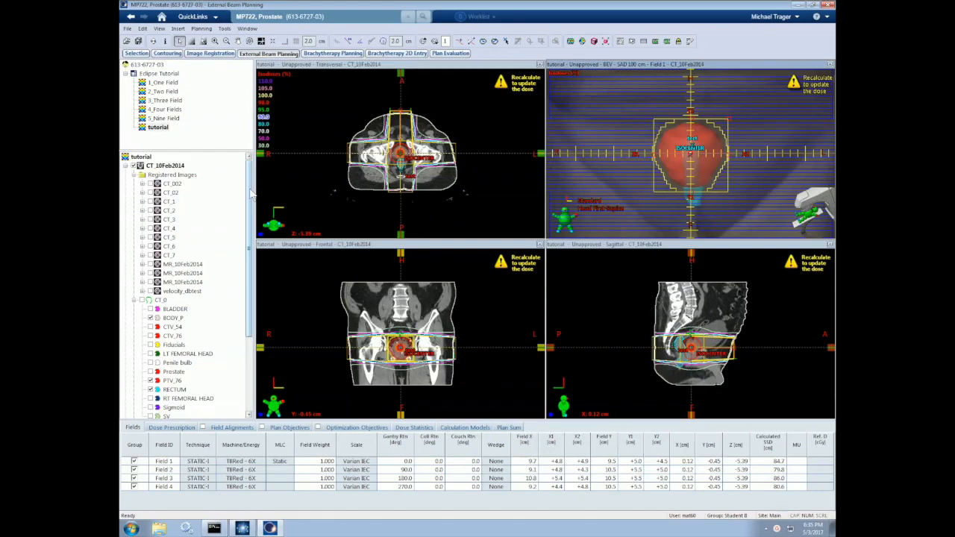
# Add a static MLC to each of Field 2, Field 3 and Field 4
pyautogui.scroll(-4, 252, 195)
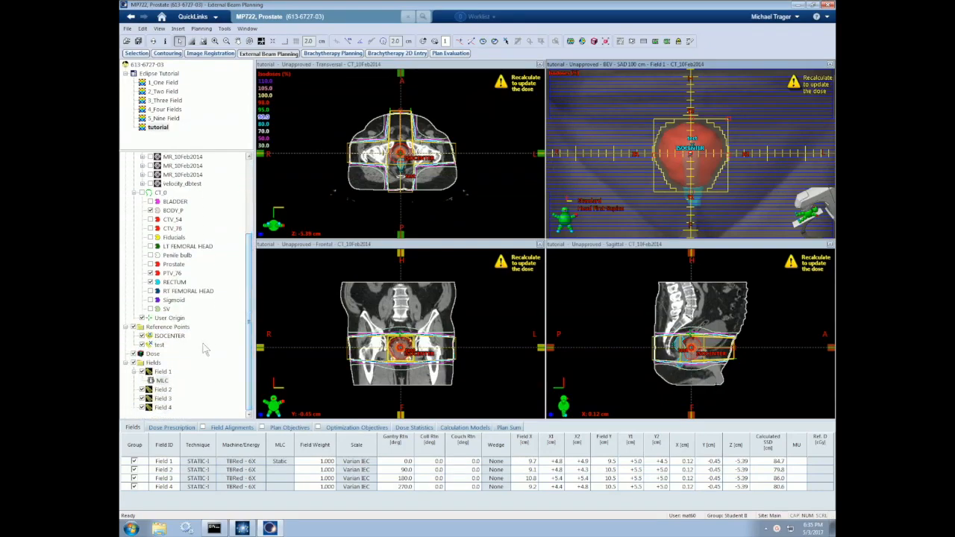
pyautogui.rightClick(164, 390)
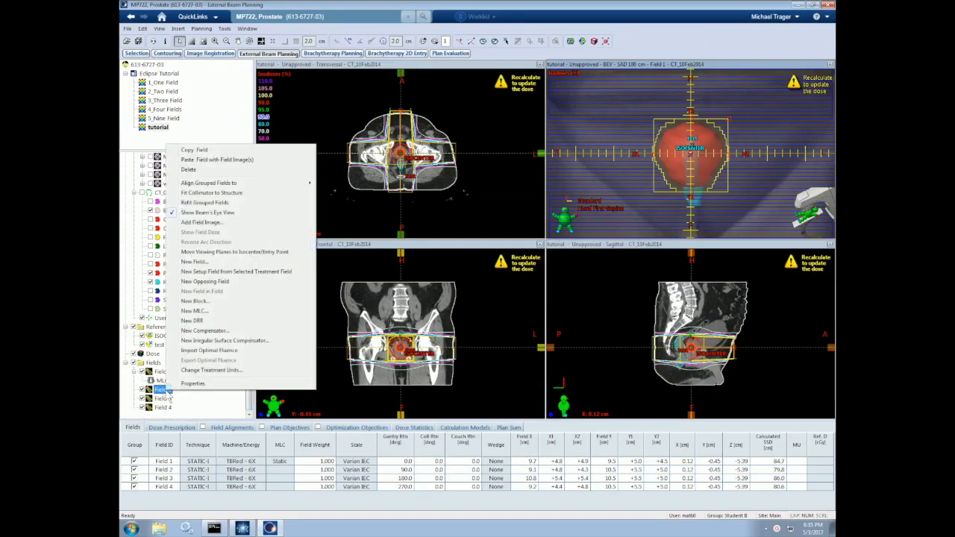
pyautogui.click(208, 311)
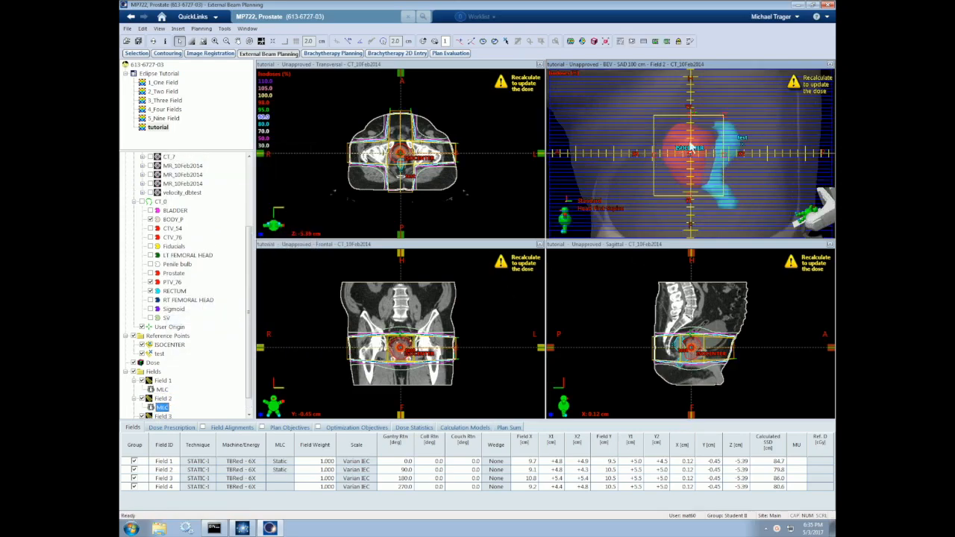
pyautogui.scroll(-1, 254, 270)
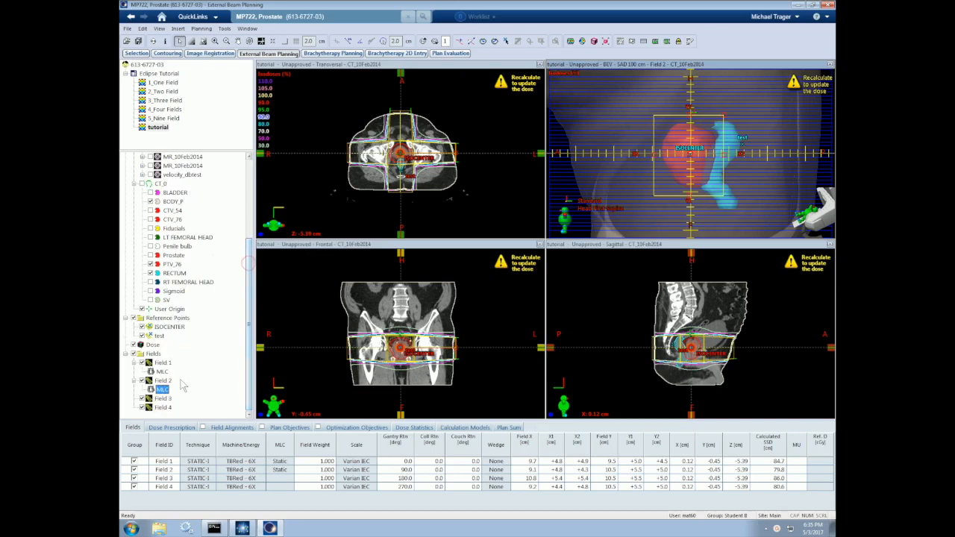
pyautogui.click(162, 399)
pyautogui.rightClick(162, 399)
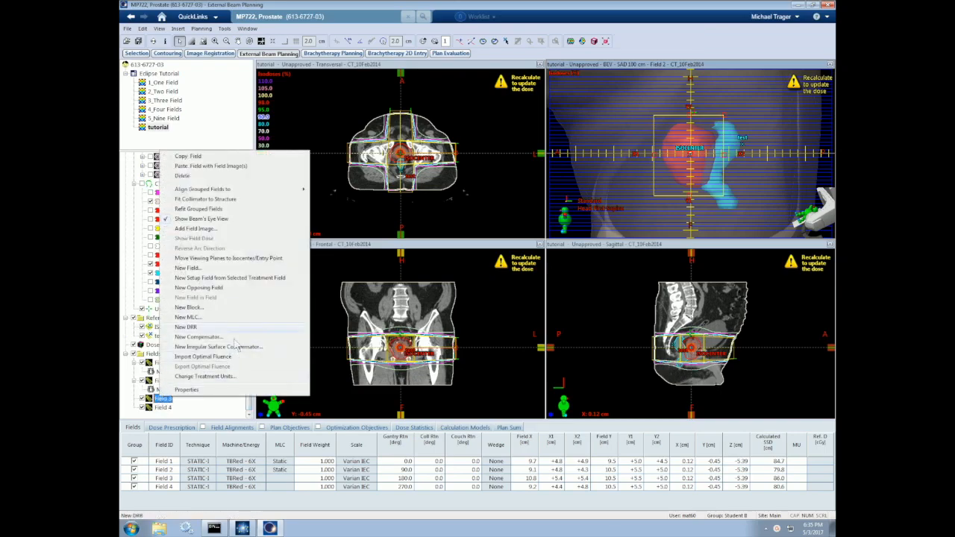
pyautogui.click(234, 317)
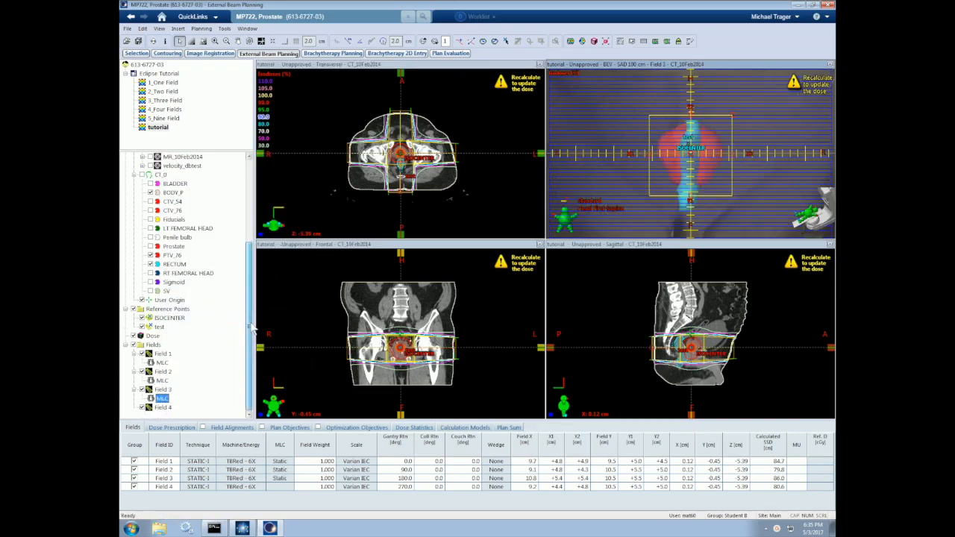
pyautogui.rightClick(164, 408)
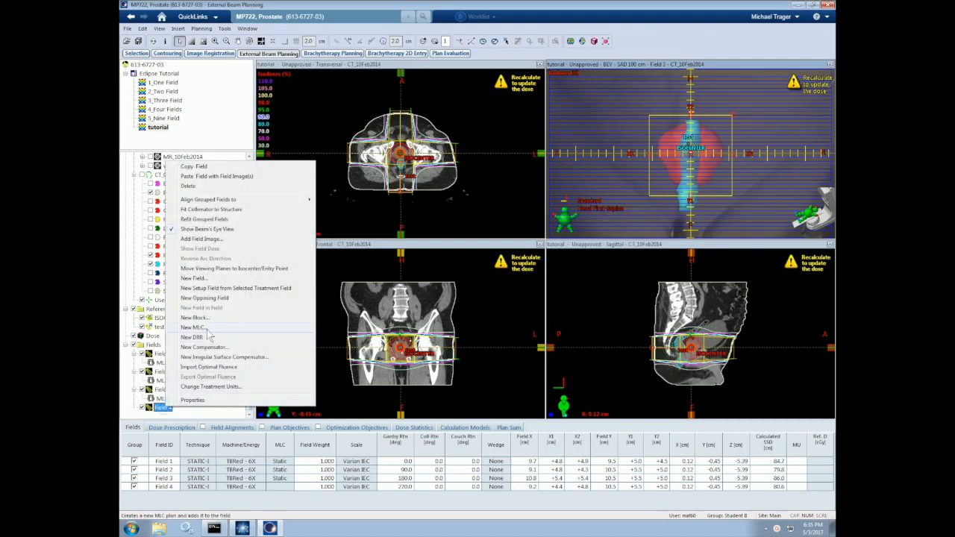
pyautogui.click(206, 329)
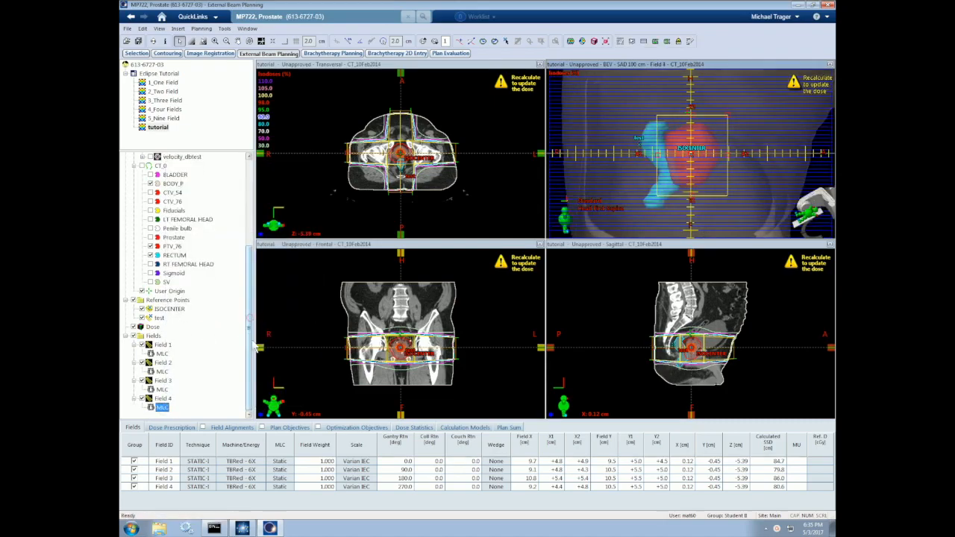
# Fit Field 2's MLC to PTV_76 with a circular margin of 0.5 cm and collimator jaw optimization enabled
pyautogui.rightClick(163, 371)
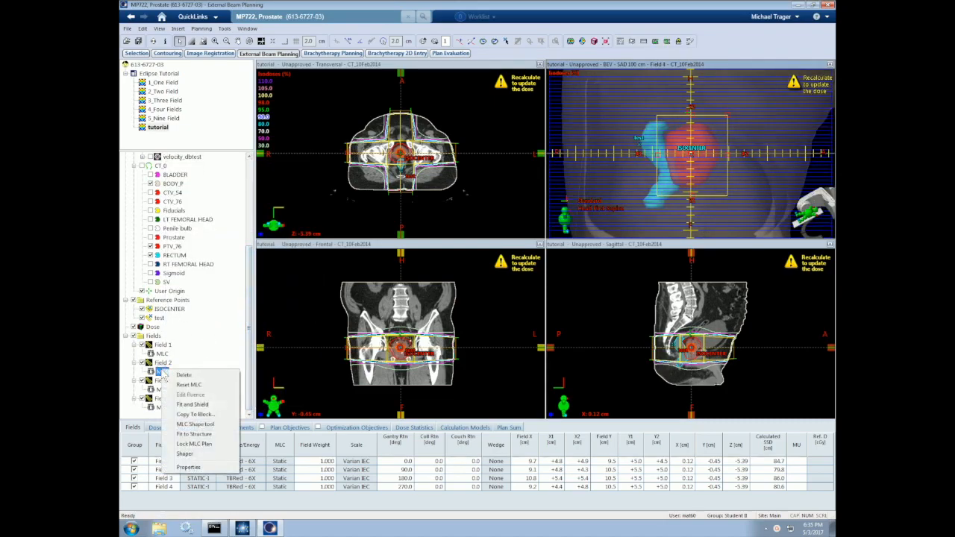
pyautogui.click(195, 434)
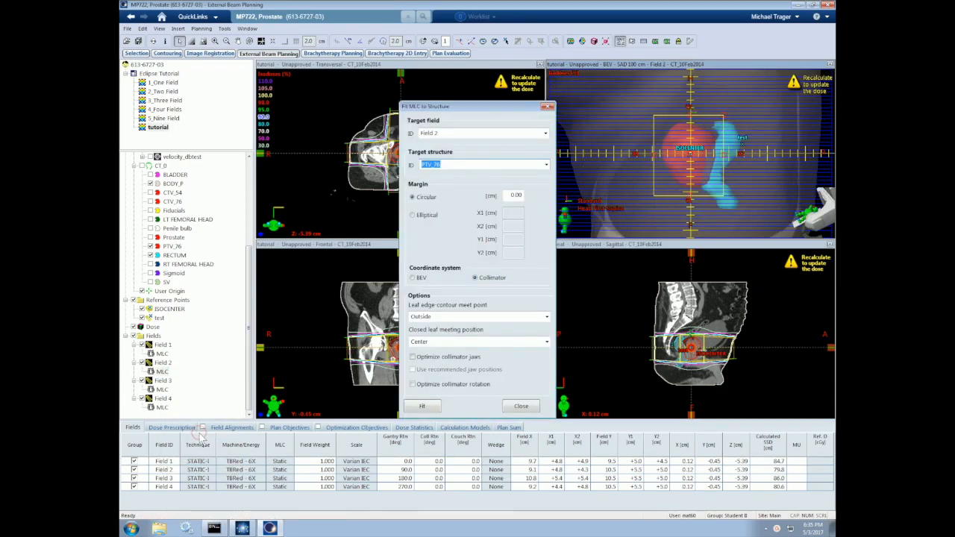
pyautogui.doubleClick(514, 195)
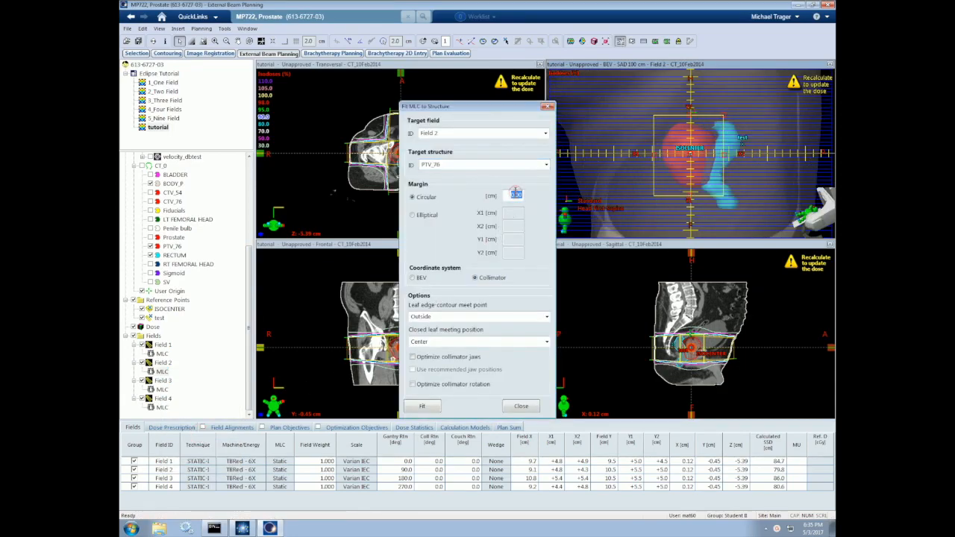
pyautogui.write('0.5')
pyautogui.click(442, 357)
pyautogui.click(422, 407)
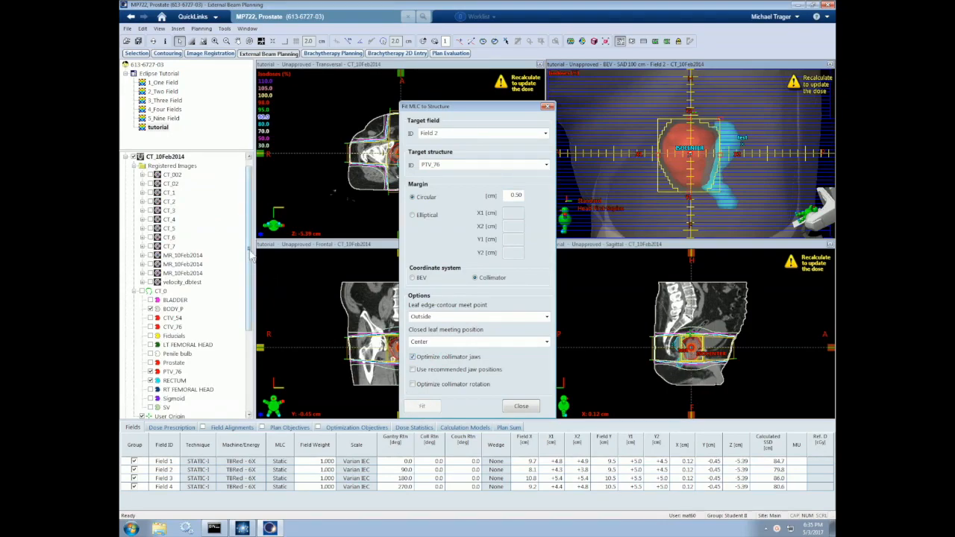
# Fit Field 3's MLC to PTV_76 with a 0.5 cm circular margin, optimizing the collimator jaws
pyautogui.scroll(-5, 251, 255)
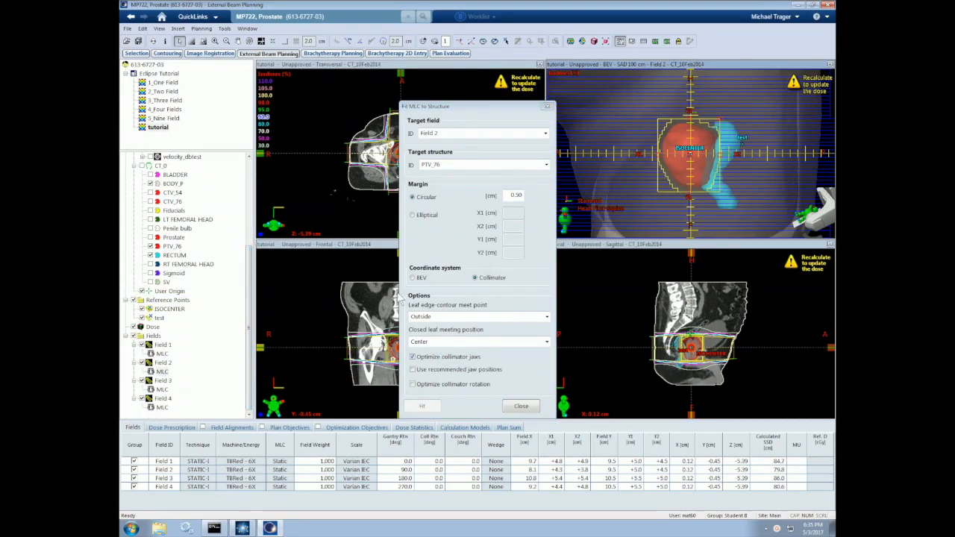
pyautogui.click(162, 389)
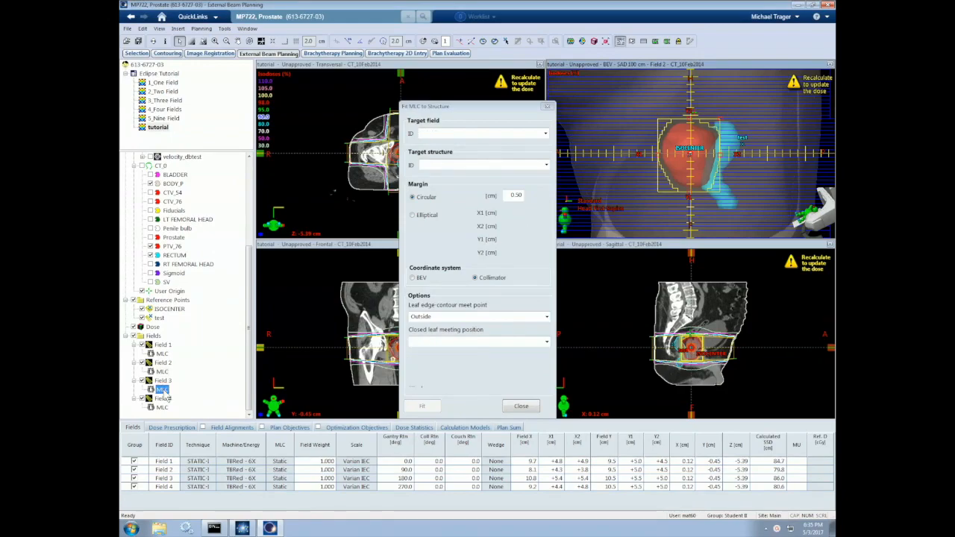
pyautogui.click(516, 195)
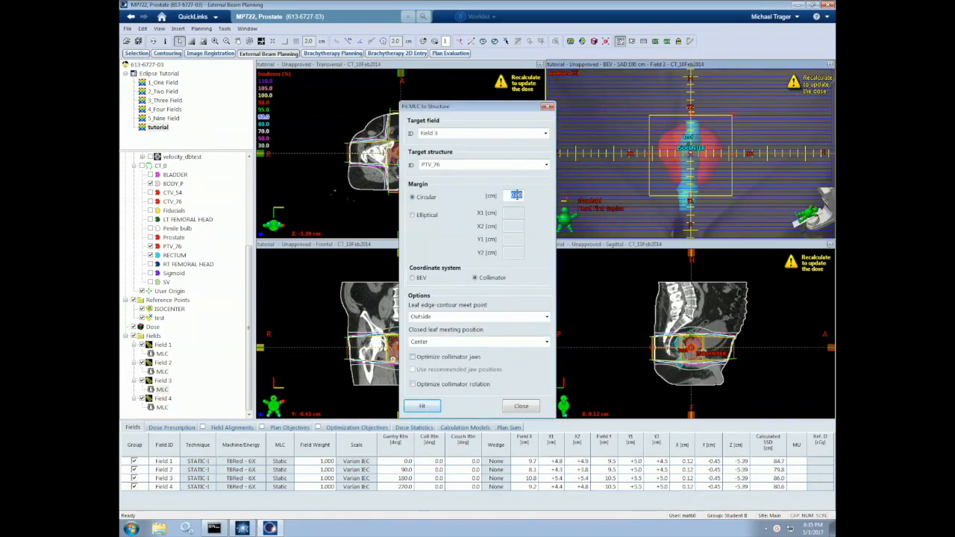
pyautogui.doubleClick(516, 195)
pyautogui.write('5')
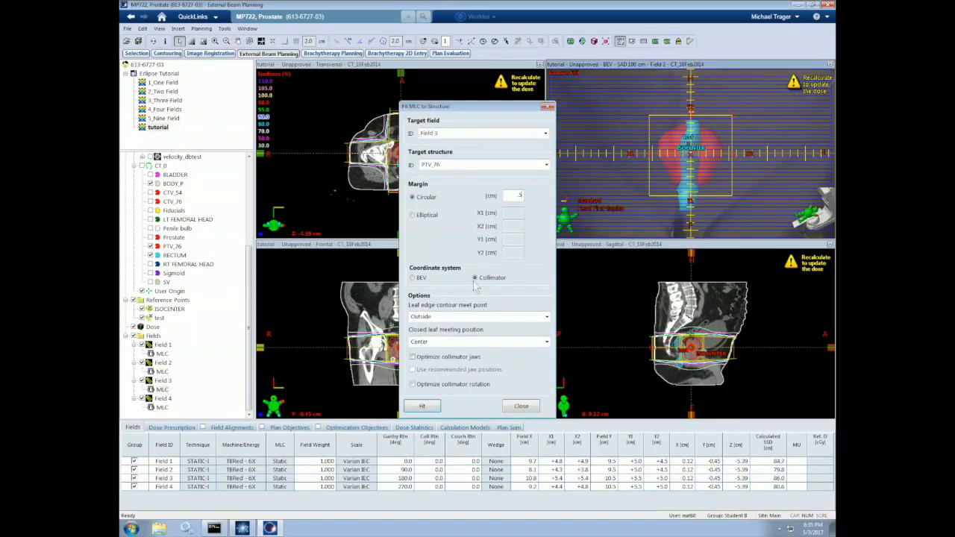
pyautogui.click(436, 358)
pyautogui.click(421, 406)
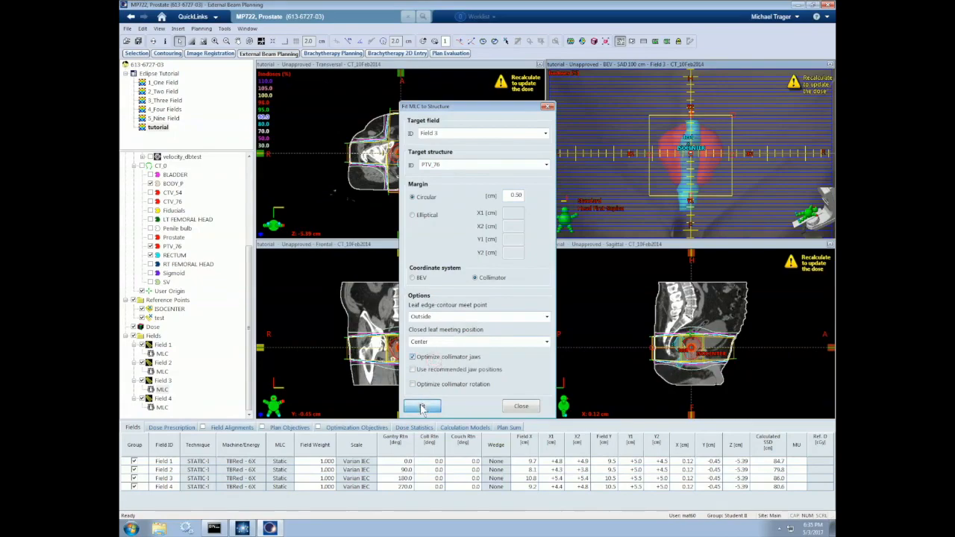
# Fit Field 4's MLC to PTV_76 with a 0.5 cm circular margin and optimized collimator jaws, then close the fitting dialog
pyautogui.moveTo(249, 309); pyautogui.dragTo(249, 399)
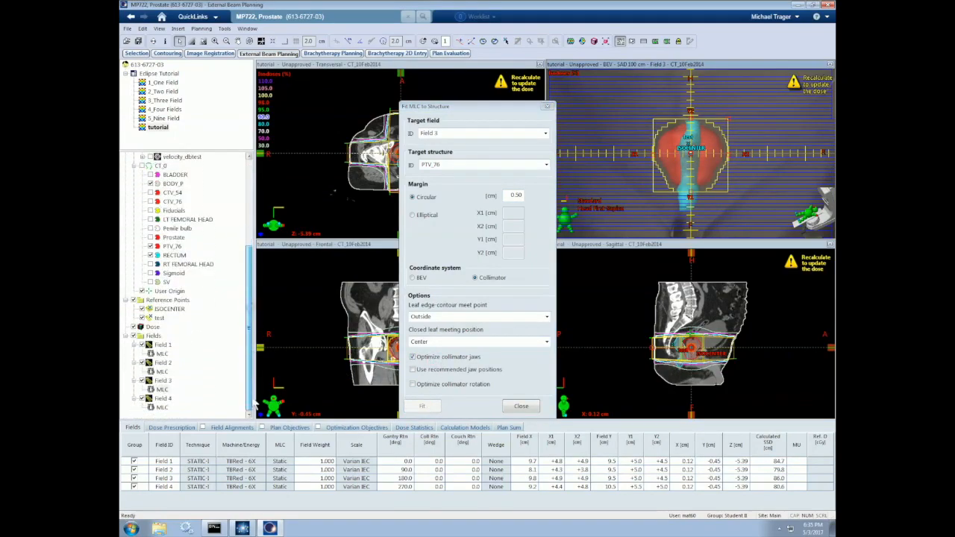
pyautogui.click(162, 408)
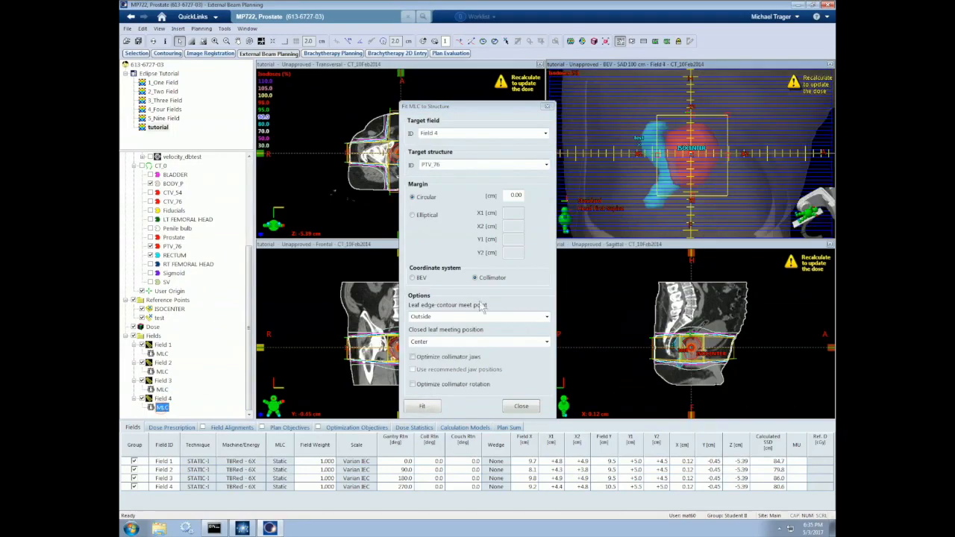
pyautogui.doubleClick(516, 195)
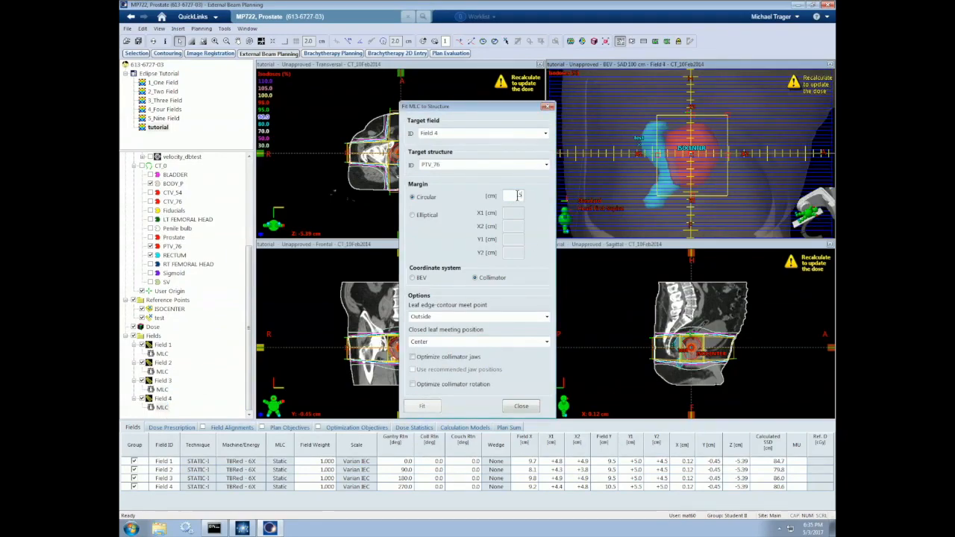
pyautogui.click(452, 359)
pyautogui.click(421, 406)
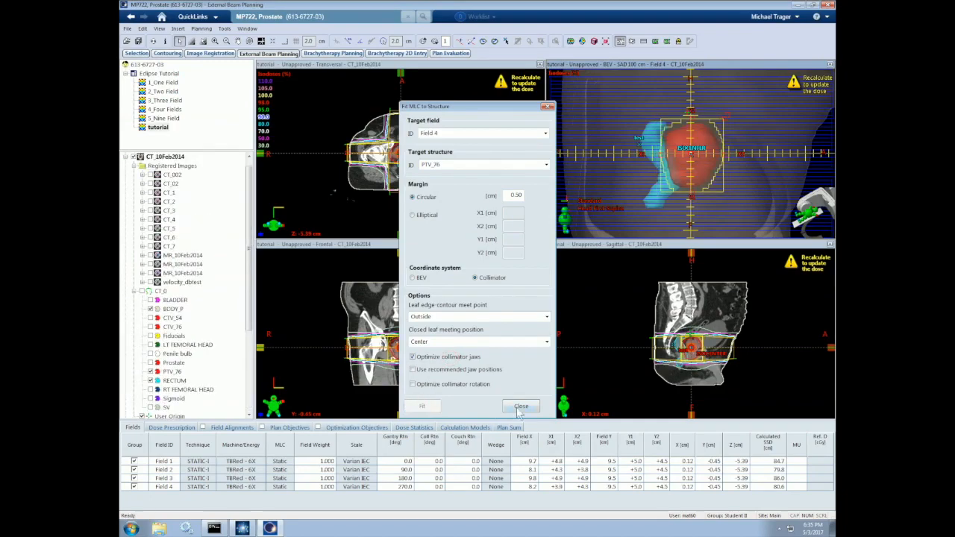
pyautogui.click(521, 407)
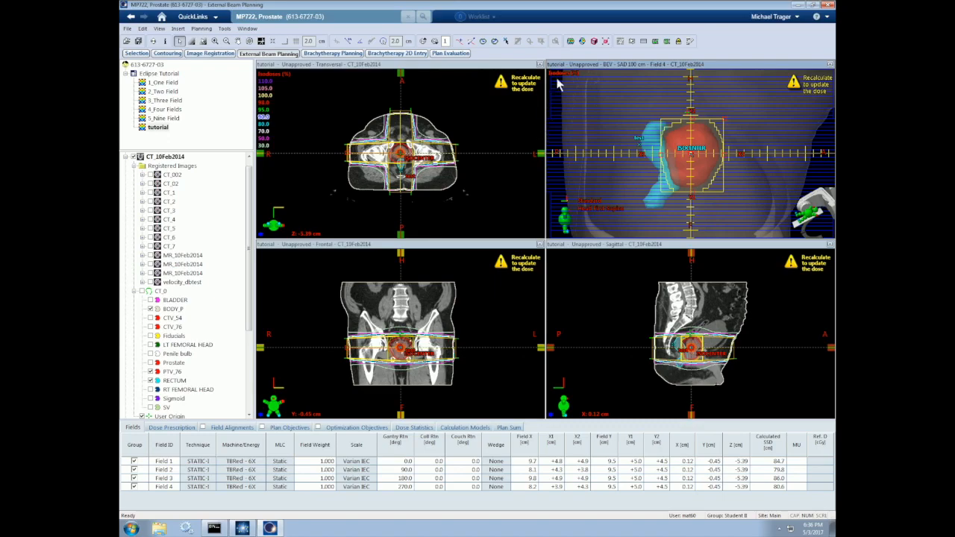
# Recalculate the four-field dose with the fitted MLCs and inspect it as color wash in the enlarged transversal view
pyautogui.click(570, 42)
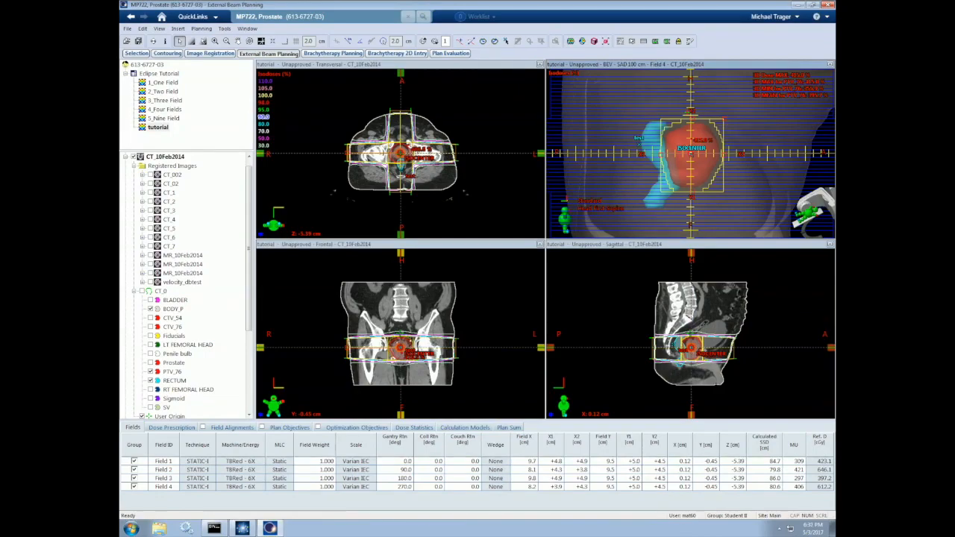
pyautogui.scroll(-5, 245, 251)
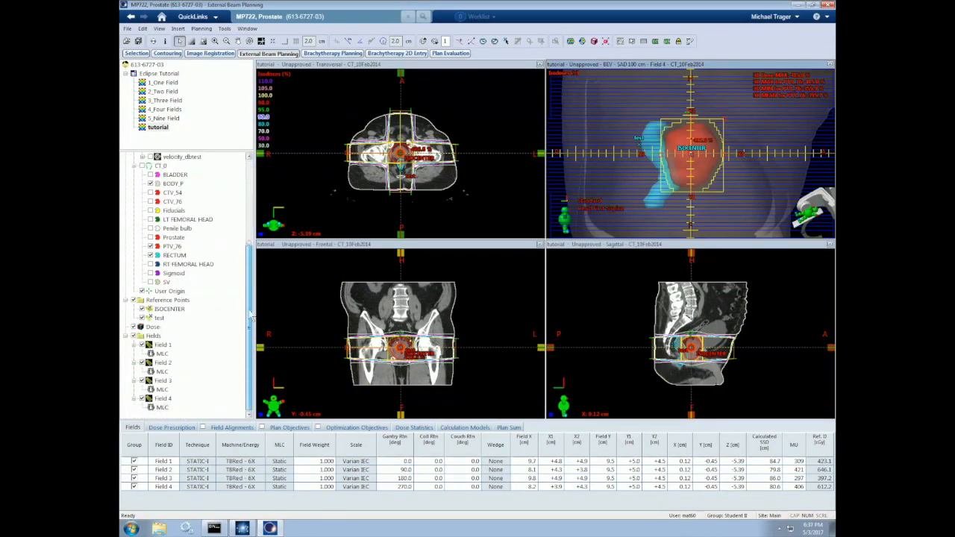
pyautogui.rightClick(153, 327)
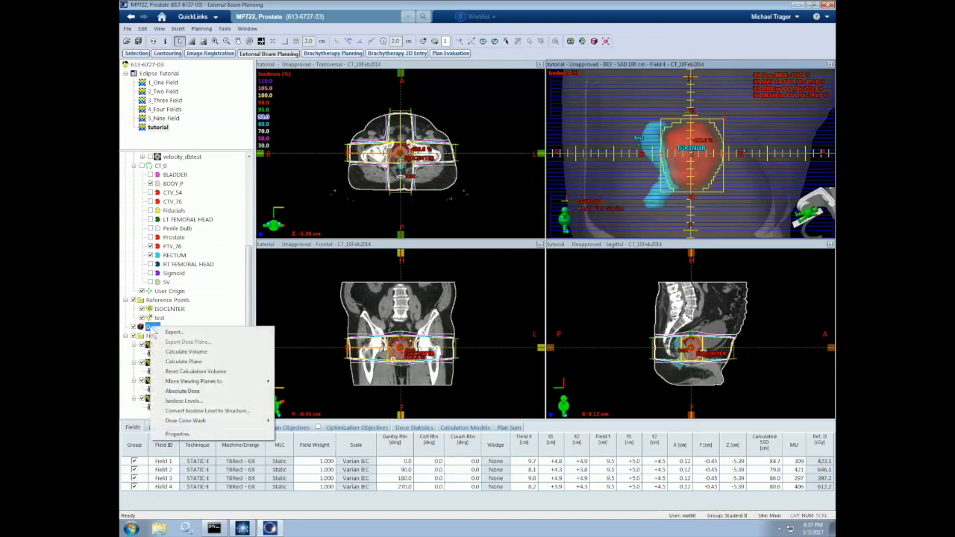
pyautogui.moveTo(198, 420)
pyautogui.click(306, 420)
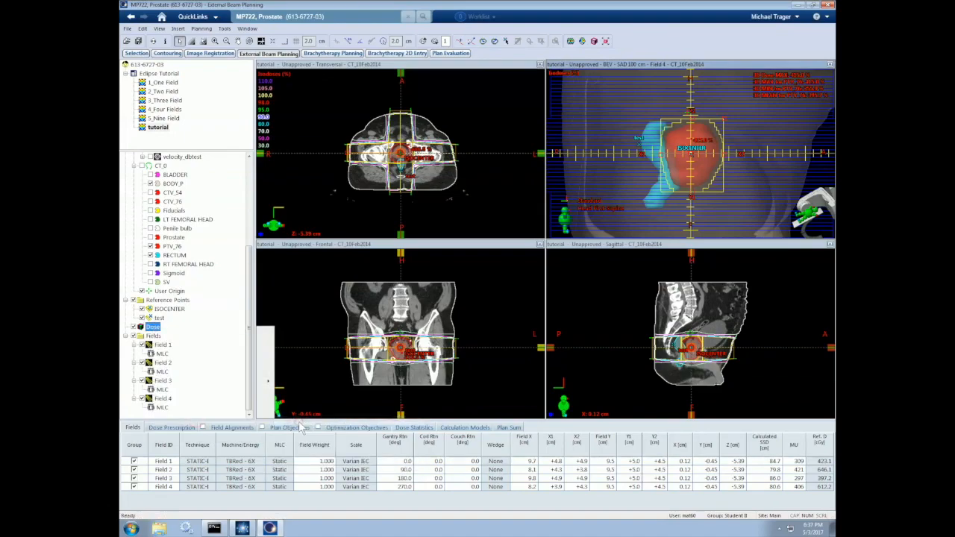
pyautogui.doubleClick(436, 71)
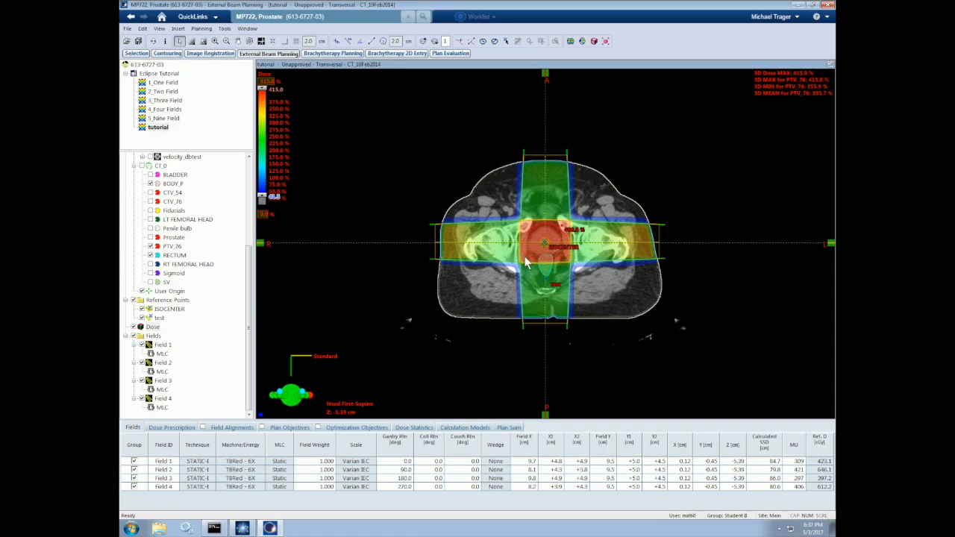
pyautogui.doubleClick(479, 68)
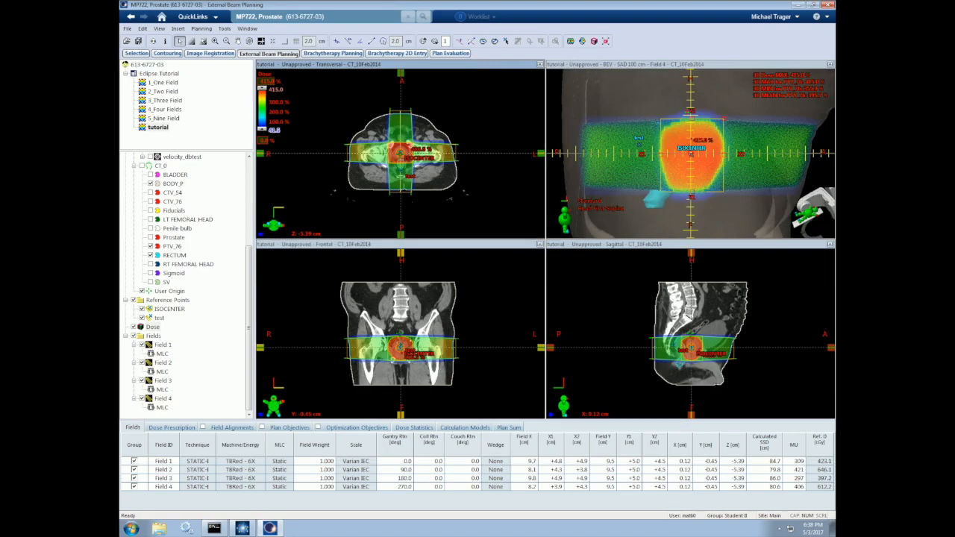
# Manually move a leaf of Field 1's MLC in the beam's eye view and recalculate the dose
pyautogui.click(163, 355)
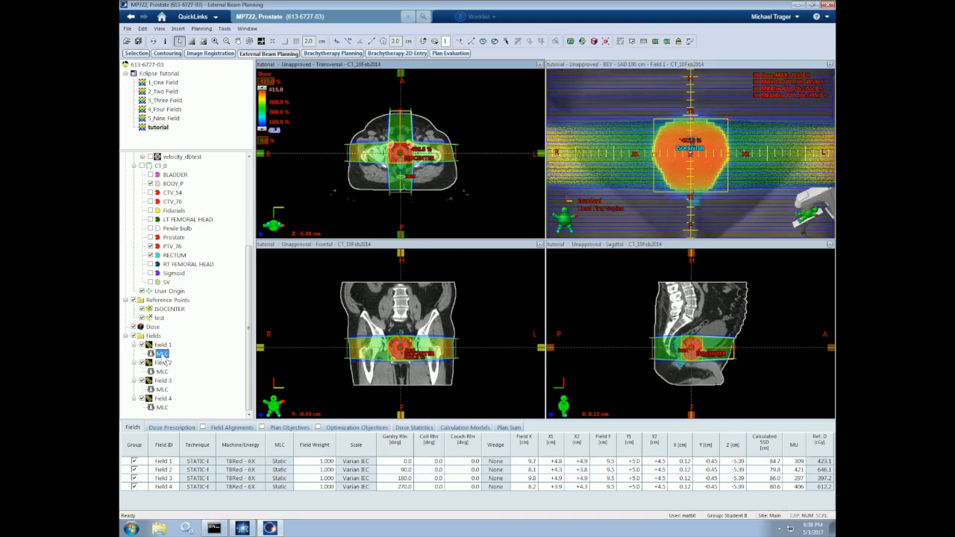
pyautogui.click(632, 43)
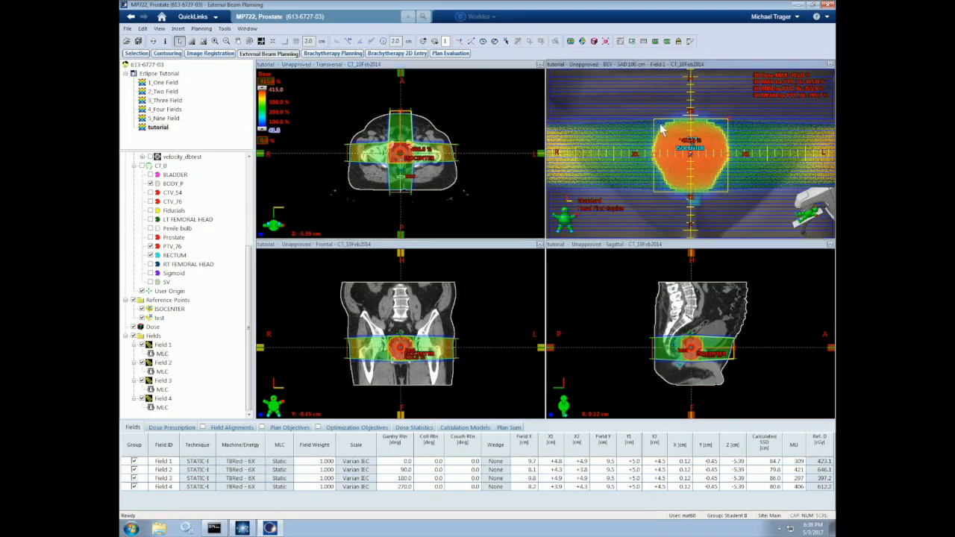
pyautogui.click(633, 41)
pyautogui.moveTo(662, 124); pyautogui.dragTo(644, 128)
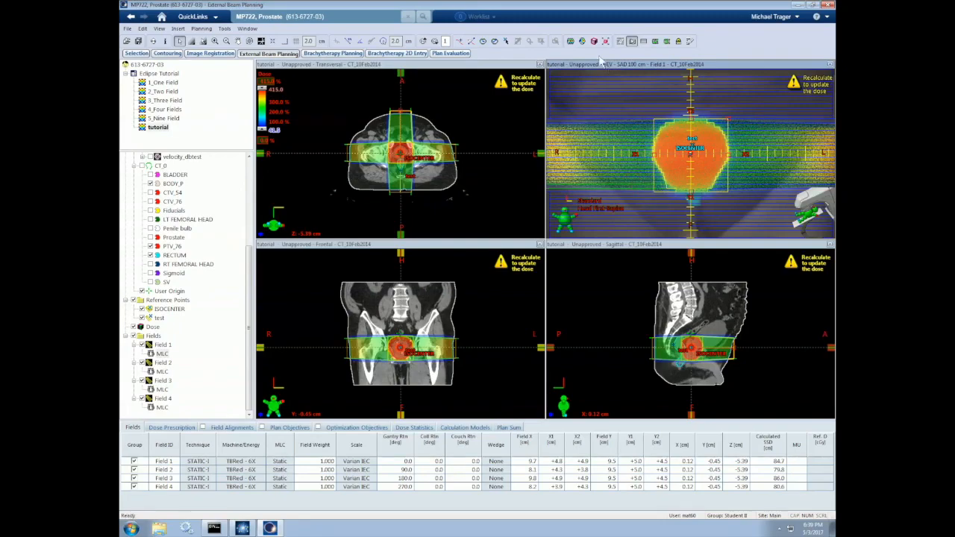
pyautogui.click(571, 41)
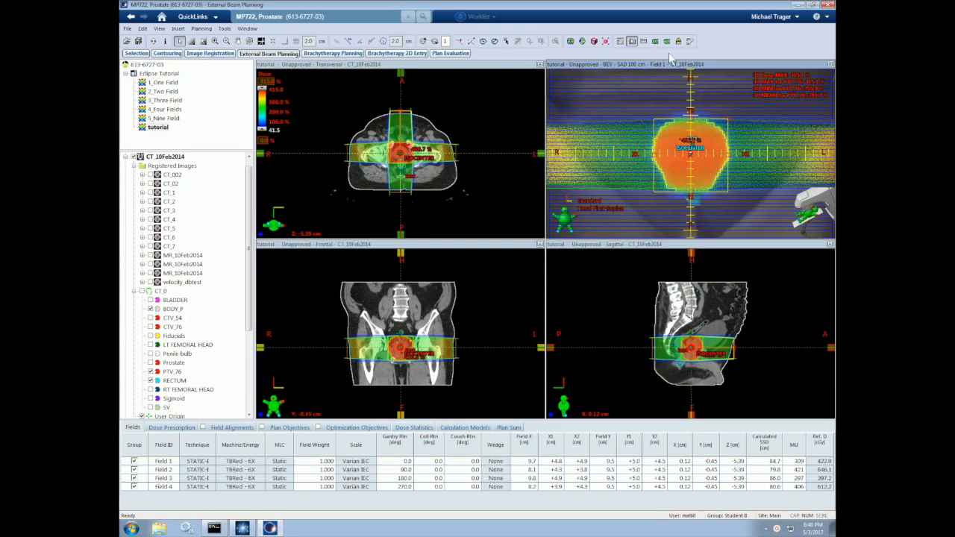
# Refit only the active leaves of Field 1's MLC to PTV_76 with a 0.5 cm circular margin and optimized collimator jaws
pyautogui.click(620, 42)
pyautogui.doubleClick(516, 195)
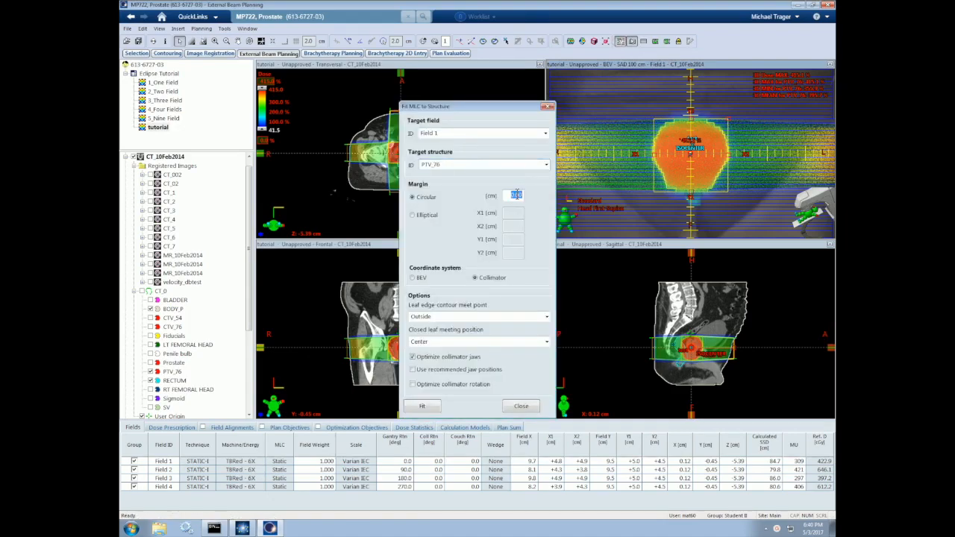
pyautogui.write('.5')
pyautogui.click(424, 406)
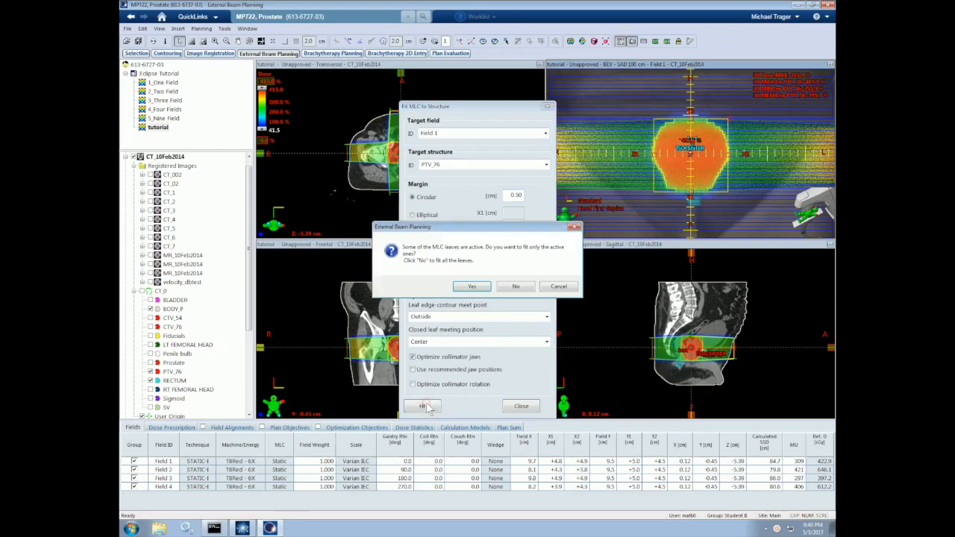
pyautogui.click(472, 287)
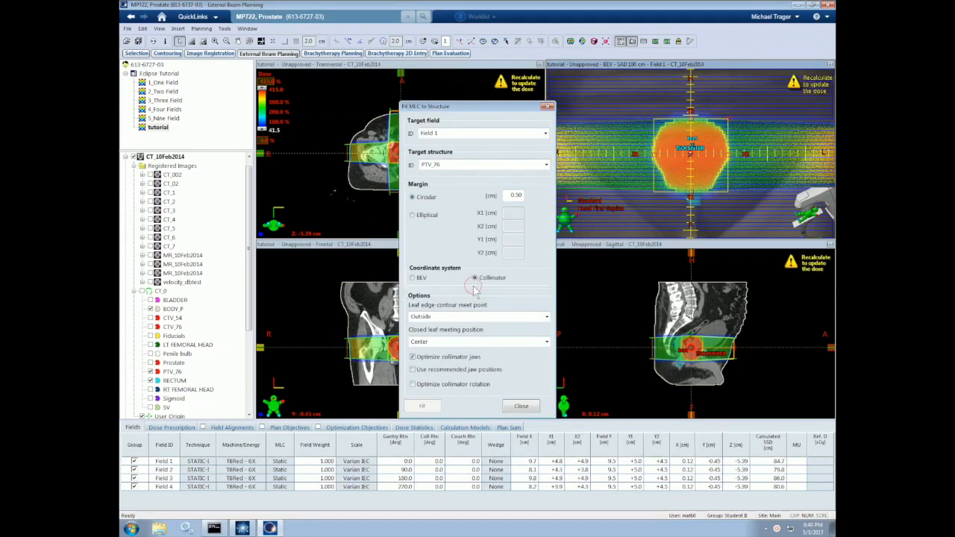
pyautogui.click(547, 107)
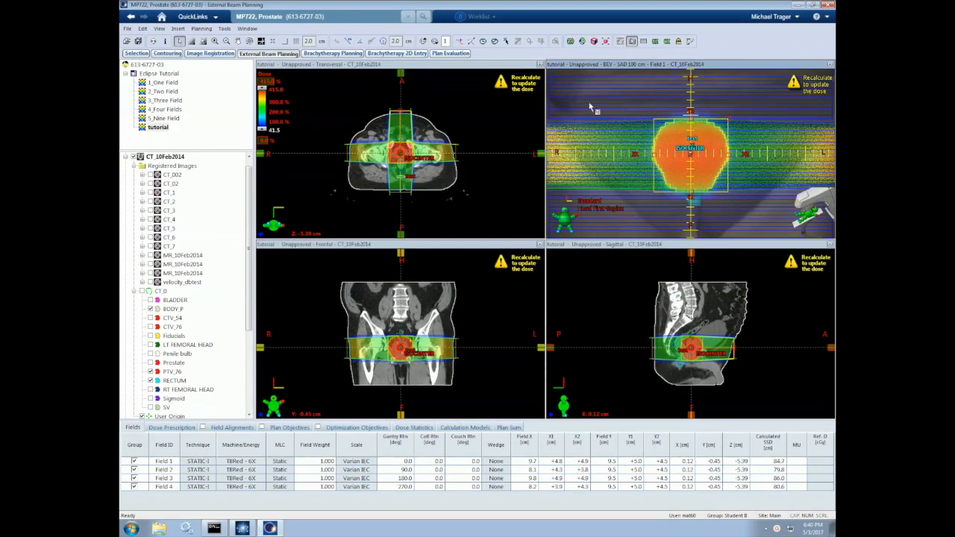
# Select all leaves of Field 1's MLC while they are shown filled, lock them, and return to the unfilled leaf display
pyautogui.click(643, 41)
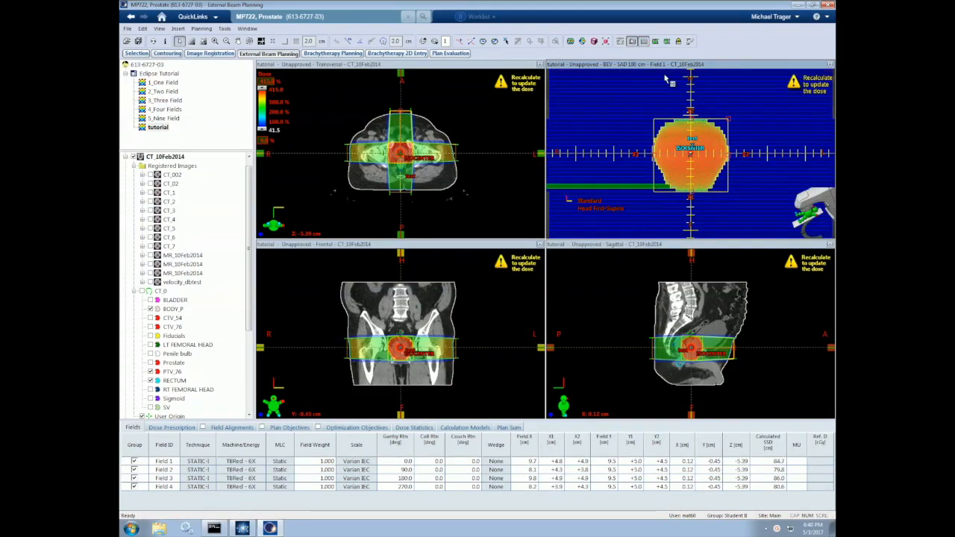
pyautogui.click(656, 42)
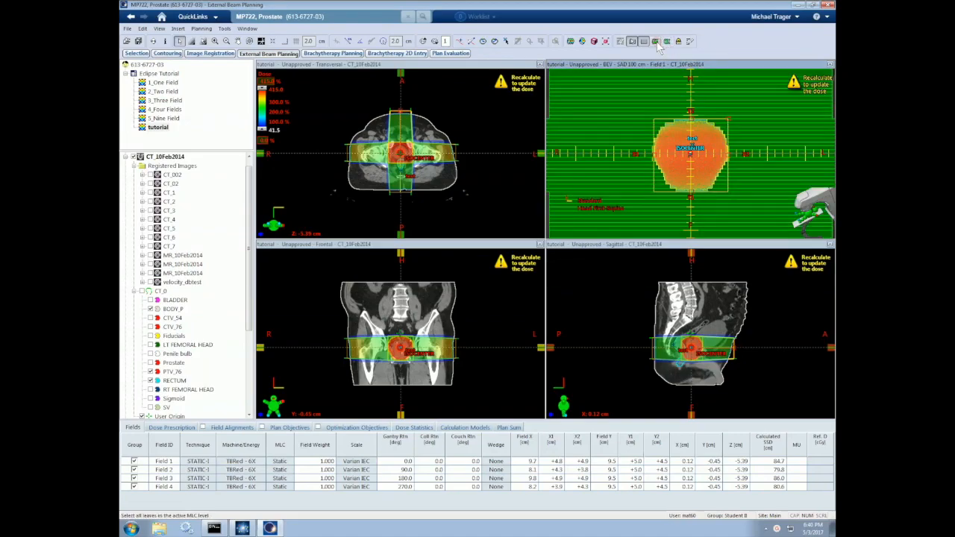
pyautogui.click(656, 42)
pyautogui.click(678, 42)
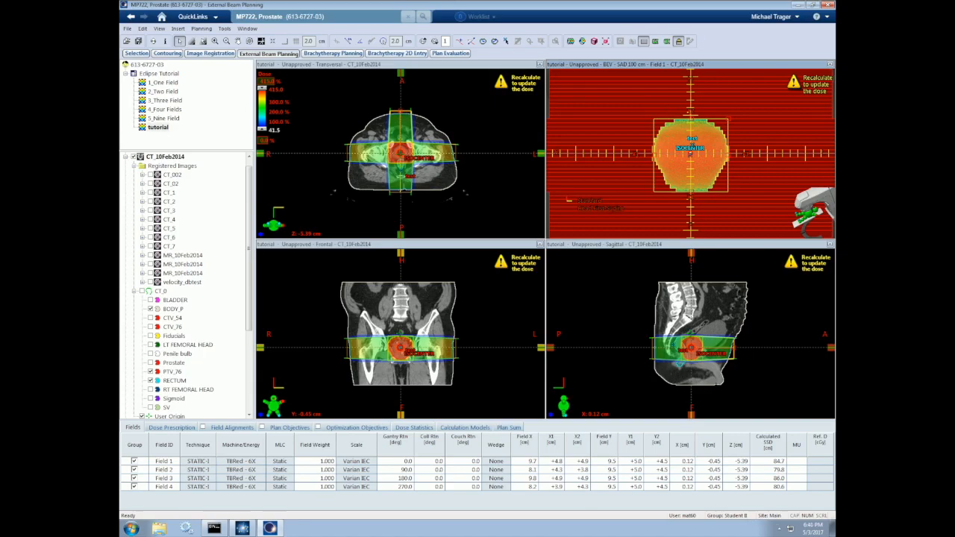
pyautogui.click(642, 43)
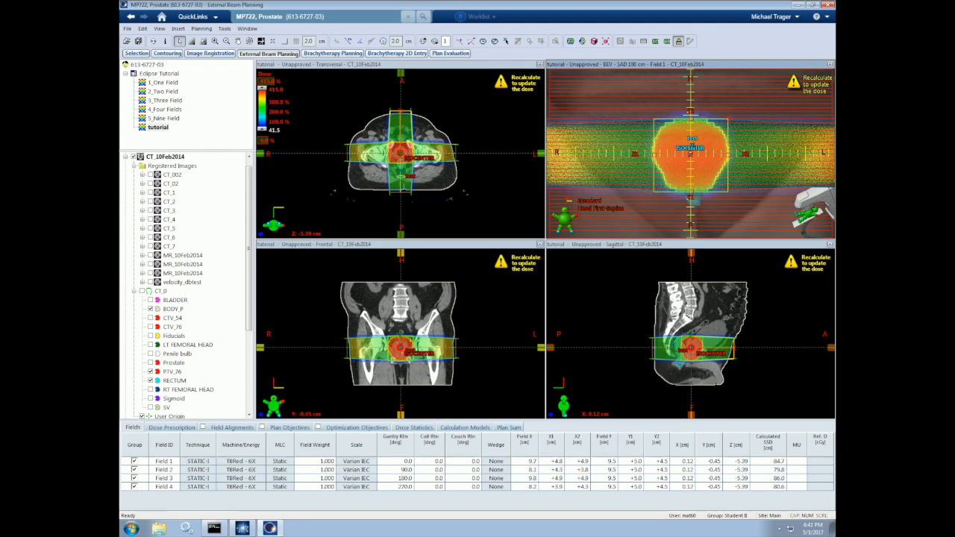
# Align the grouped fields to the RT FEMORAL HEAD structure
pyautogui.scroll(-5, 171, 350)
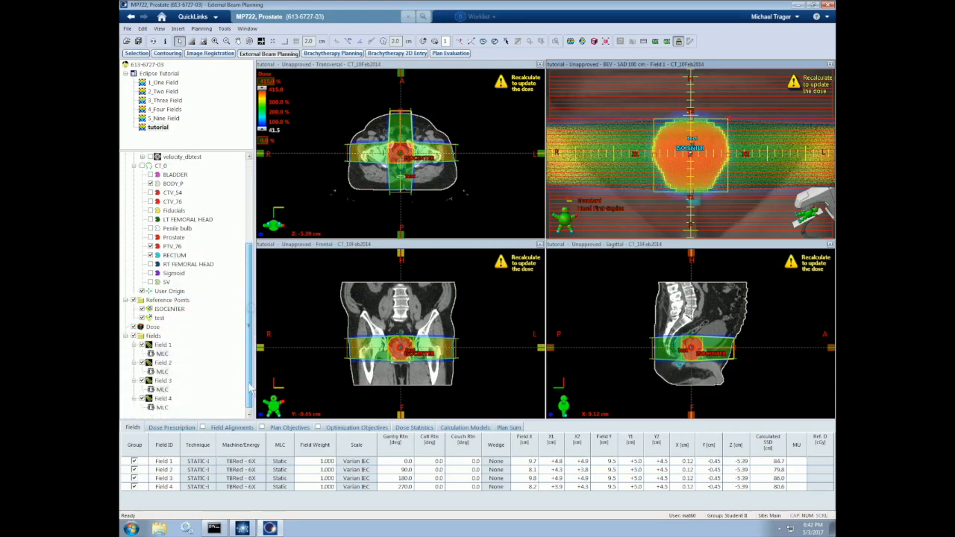
pyautogui.rightClick(167, 345)
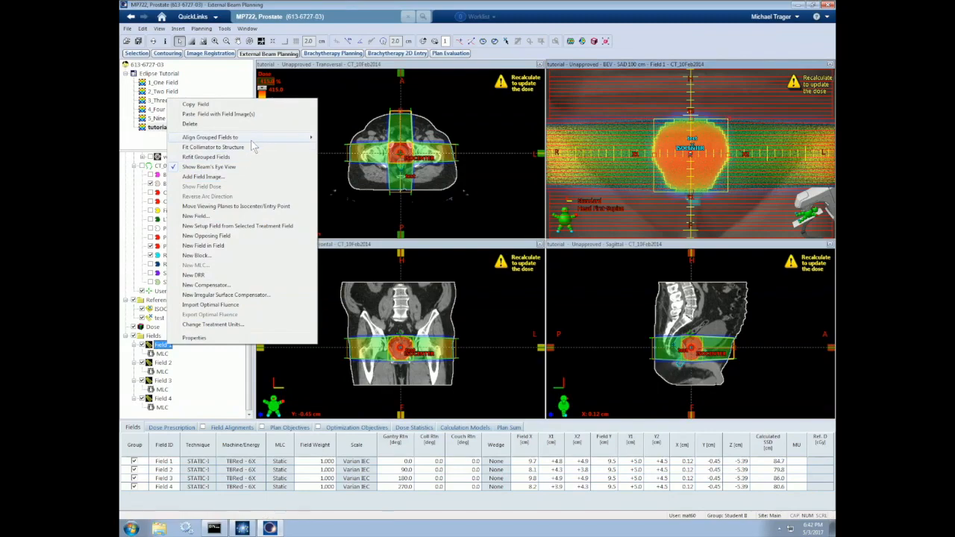
pyautogui.moveTo(253, 138)
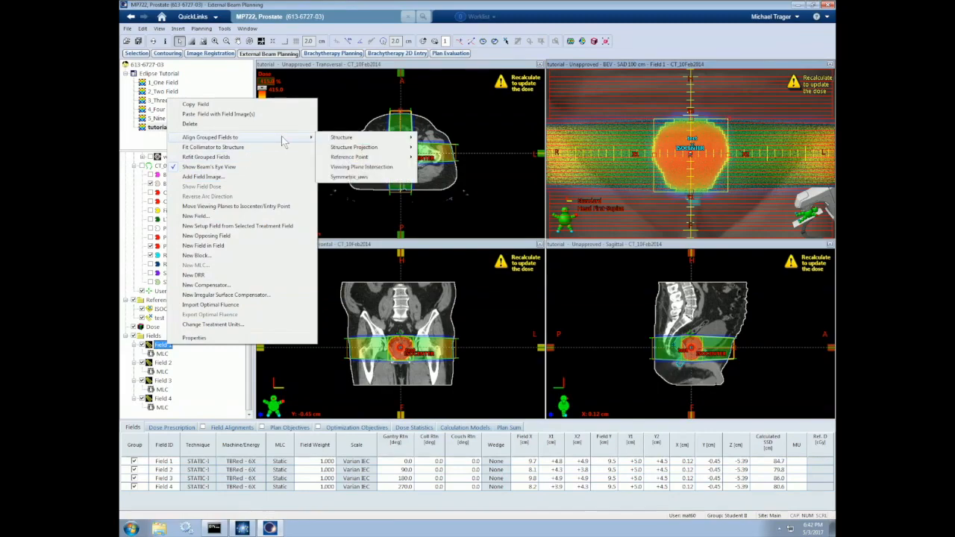
pyautogui.moveTo(362, 139)
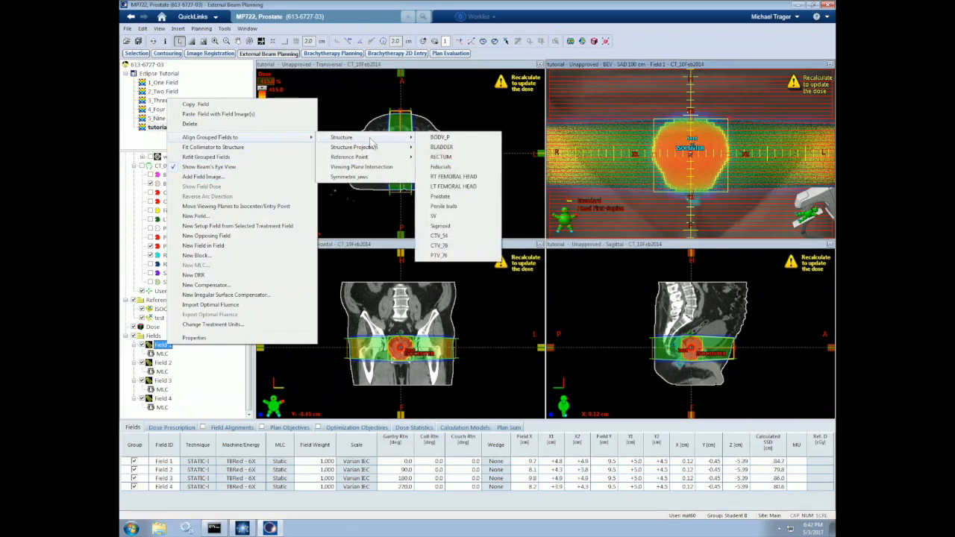
pyautogui.moveTo(385, 160)
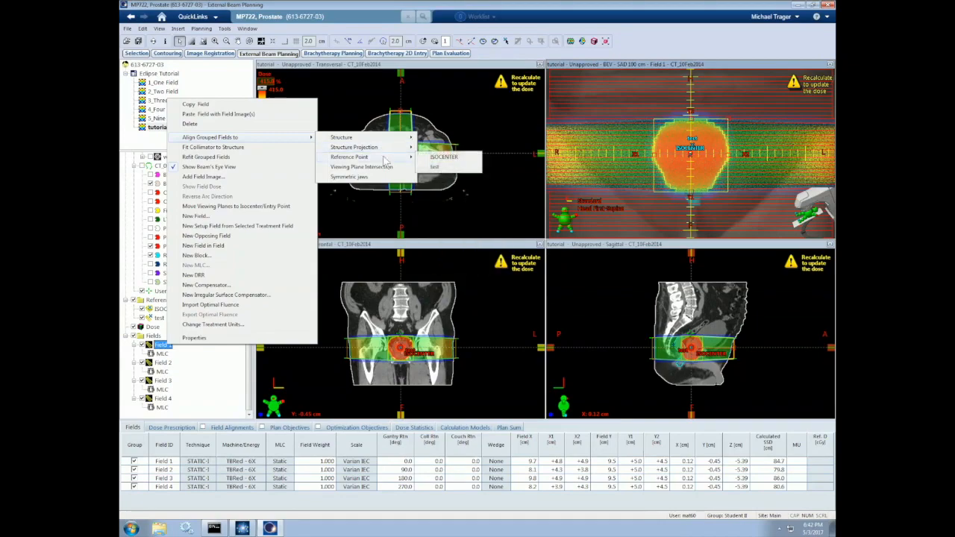
pyautogui.moveTo(395, 142)
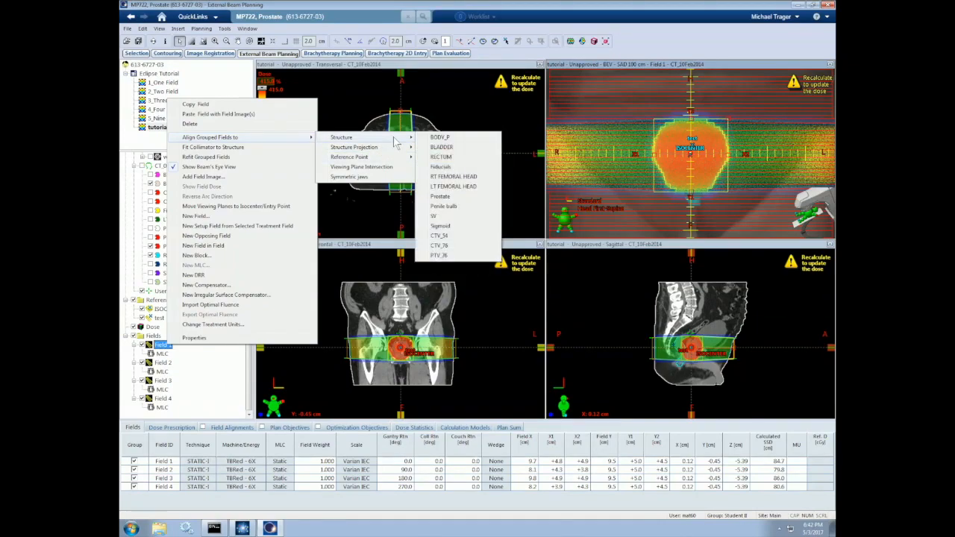
pyautogui.click(452, 177)
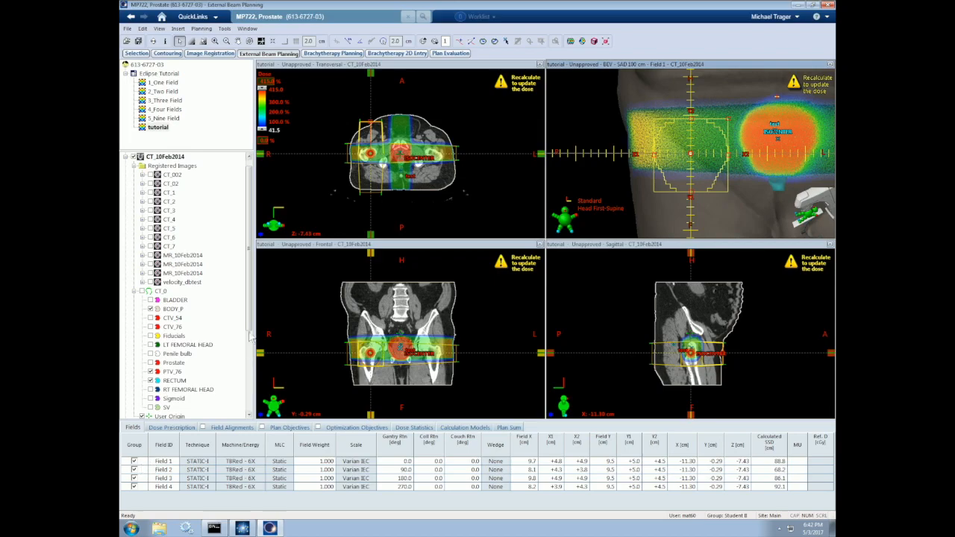
# Align the grouped fields to the ISOCENTER reference point
pyautogui.scroll(-2, 251, 298)
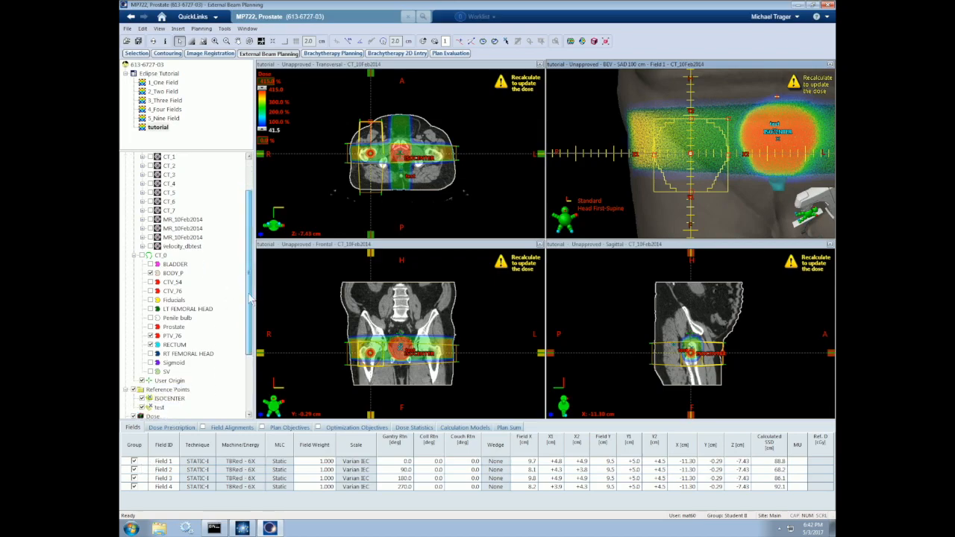
pyautogui.scroll(-5, 251, 299)
pyautogui.rightClick(166, 346)
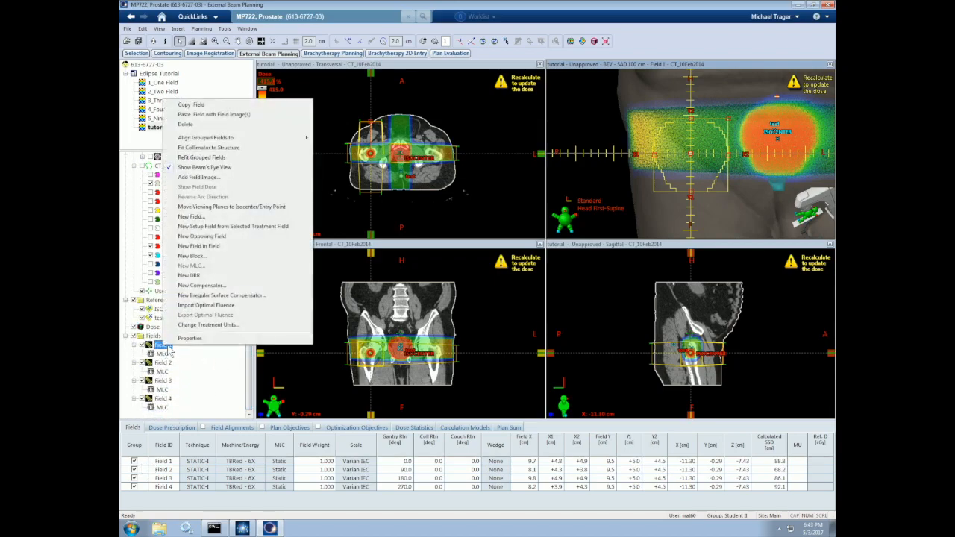
pyautogui.moveTo(289, 142)
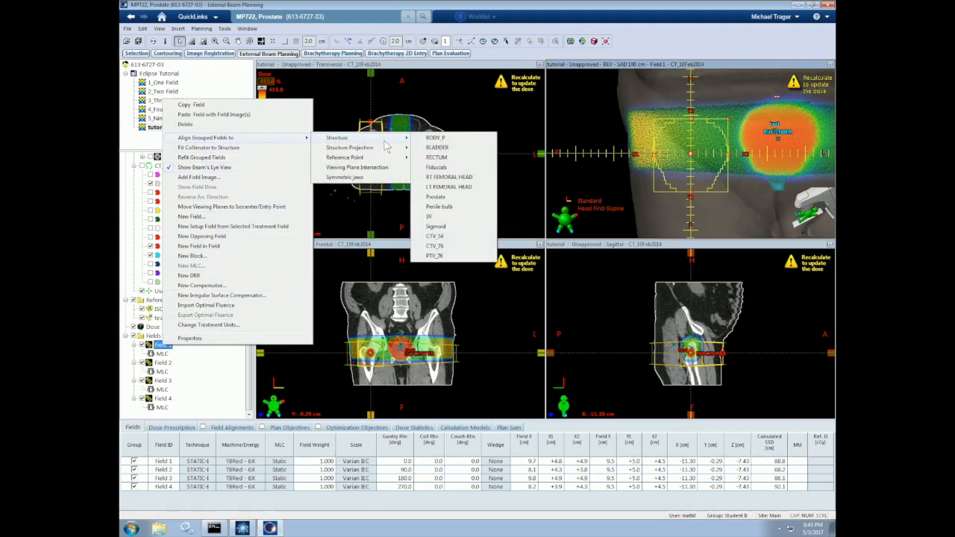
pyautogui.moveTo(383, 157)
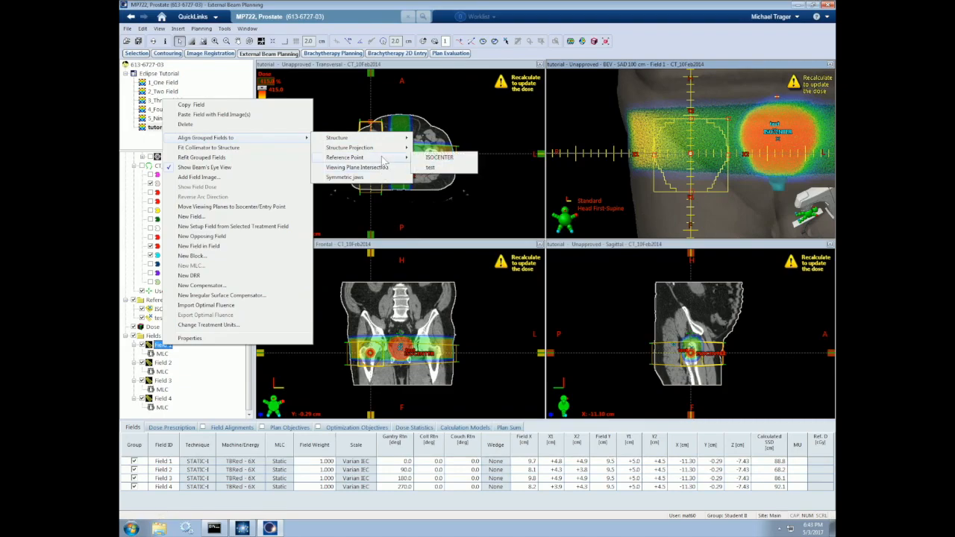
pyautogui.click(444, 157)
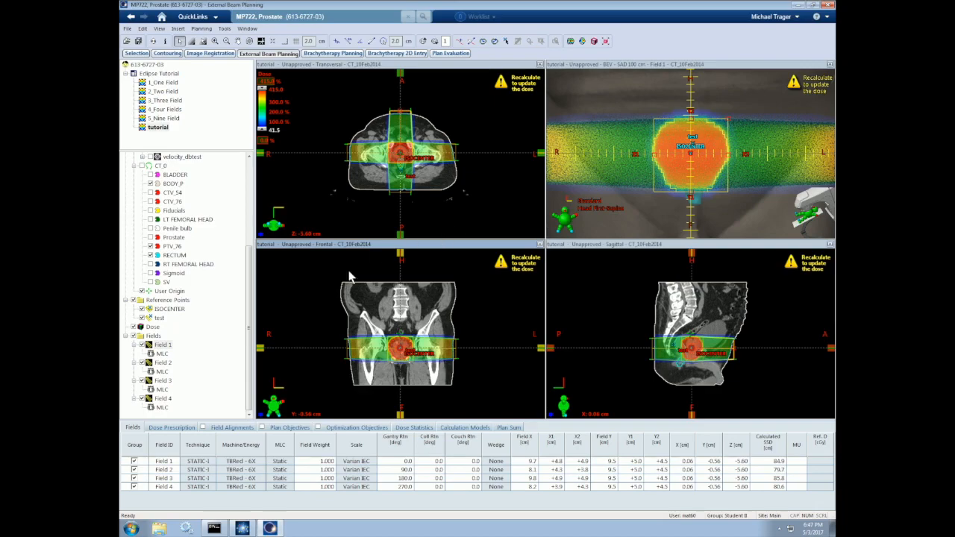
# Add the W30R30U wedge to Field 1 as its interface mount accessory and recalculate the dose
pyautogui.rightClick(165, 345)
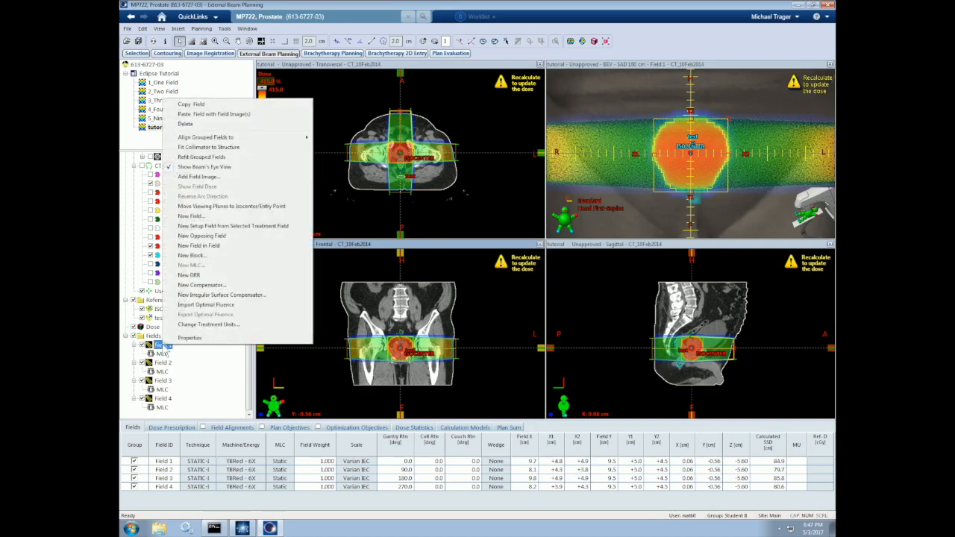
pyautogui.click(231, 338)
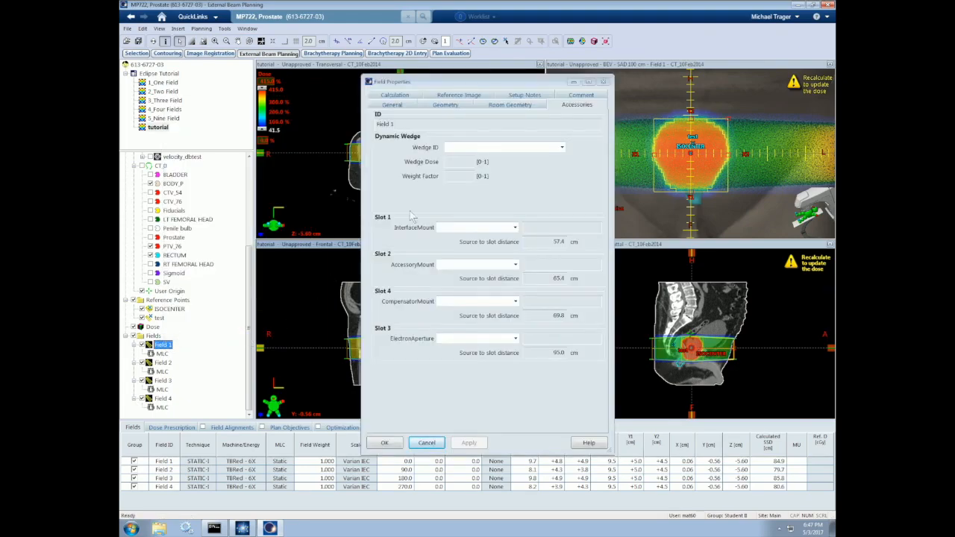
pyautogui.click(580, 105)
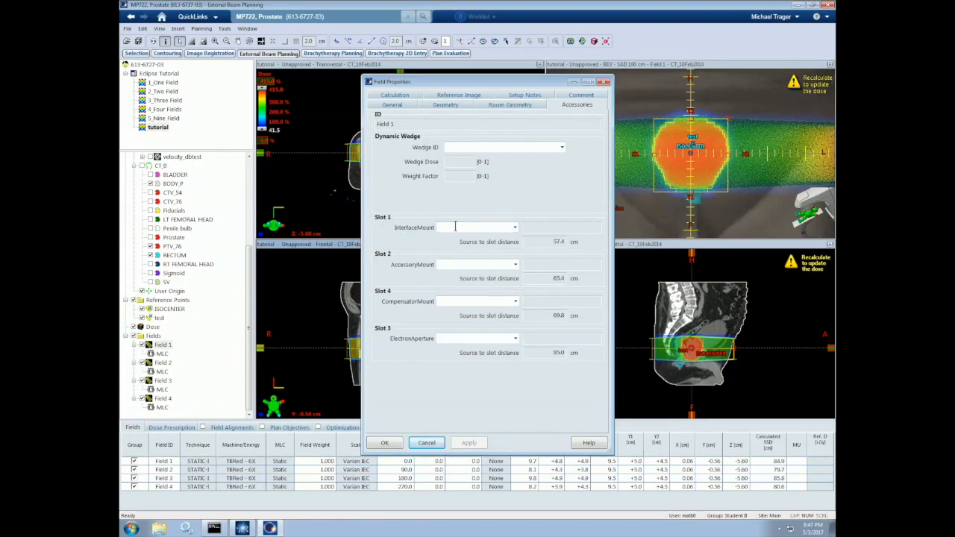
pyautogui.click(514, 227)
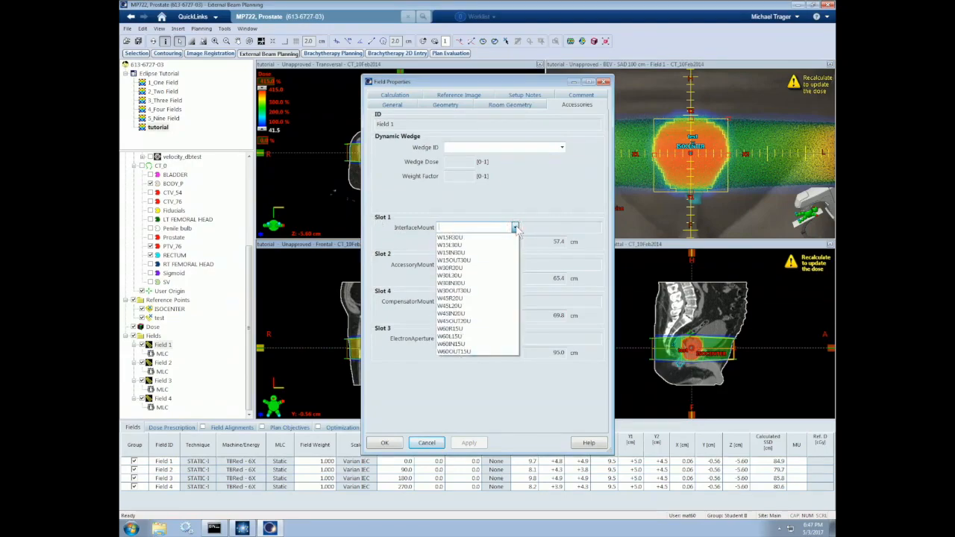
pyautogui.click(461, 267)
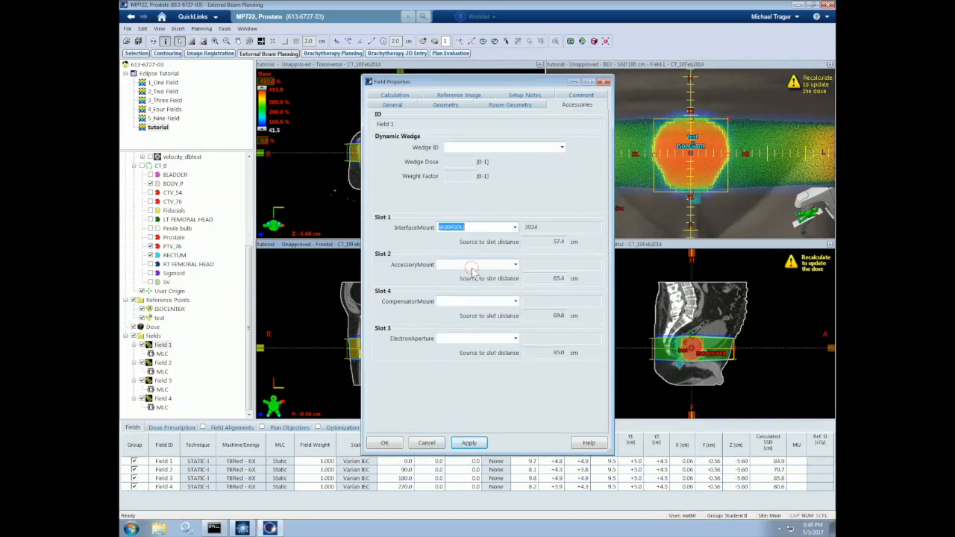
pyautogui.click(450, 227)
pyautogui.click(468, 442)
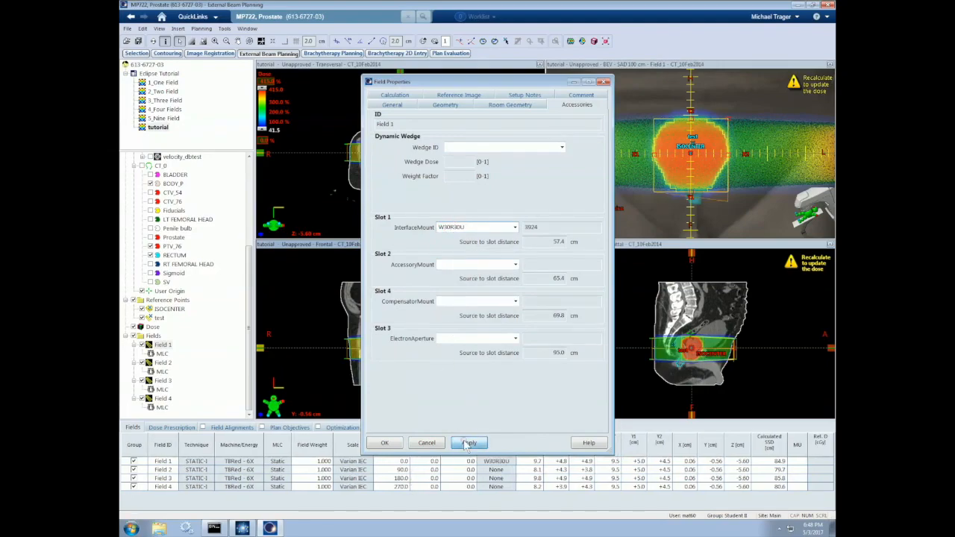
pyautogui.click(384, 443)
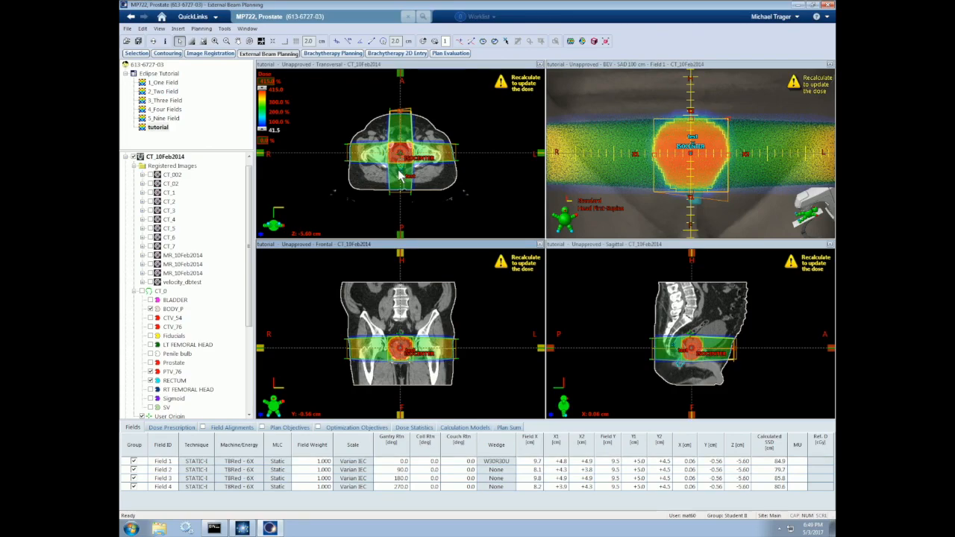
pyautogui.click(571, 41)
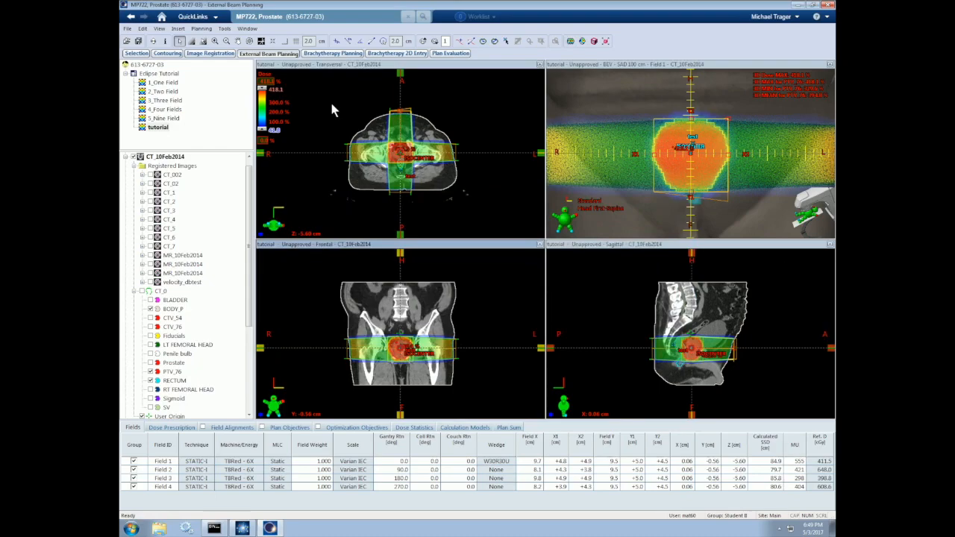
# Open the plan's field weights over the image views and raise Field 1's new weight to 50%
pyautogui.click(202, 28)
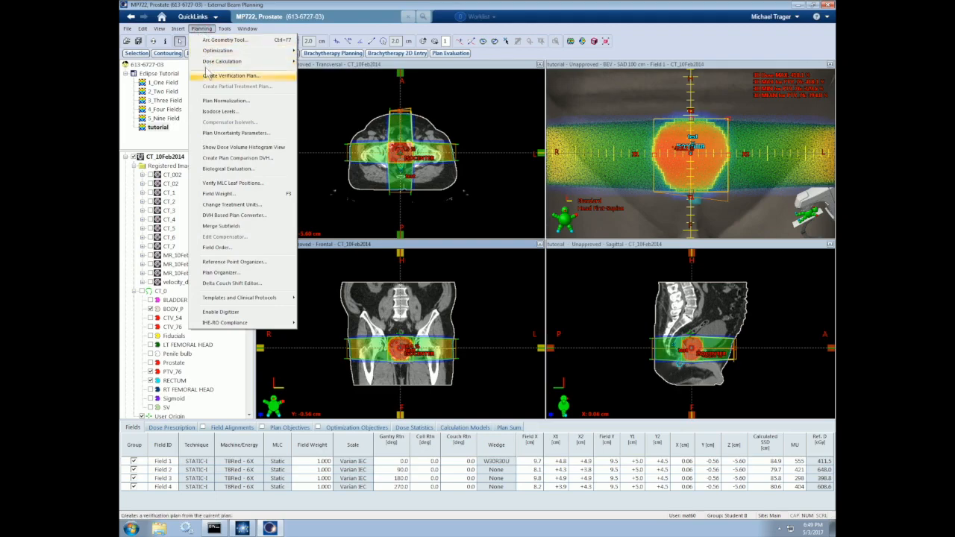
pyautogui.click(237, 195)
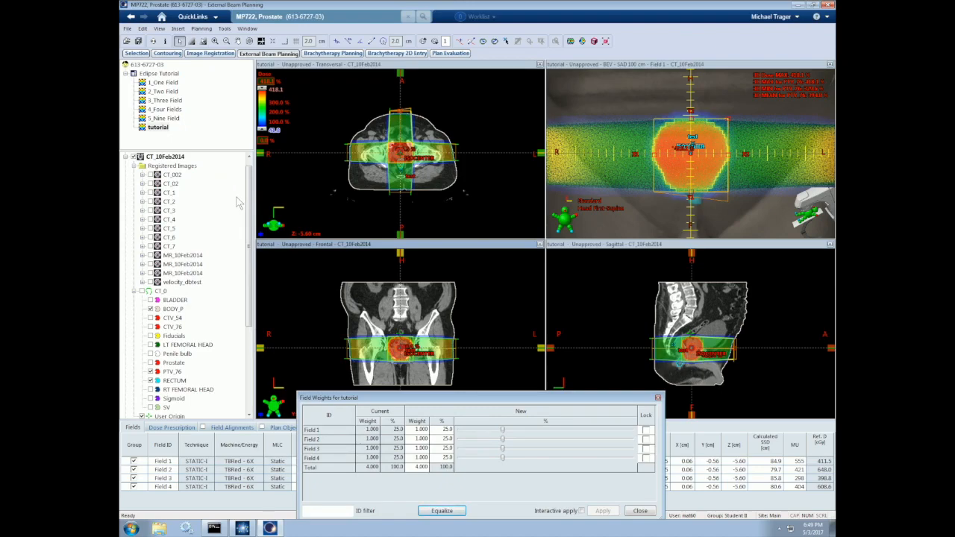
pyautogui.click(410, 431)
pyautogui.moveTo(415, 398); pyautogui.dragTo(407, 196)
pyautogui.click(638, 263)
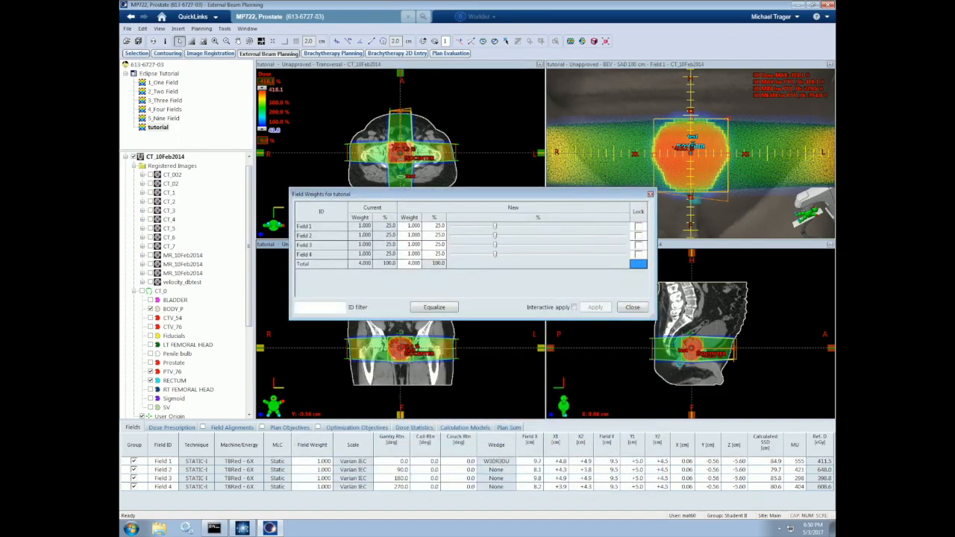
pyautogui.moveTo(494, 225); pyautogui.dragTo(522, 228)
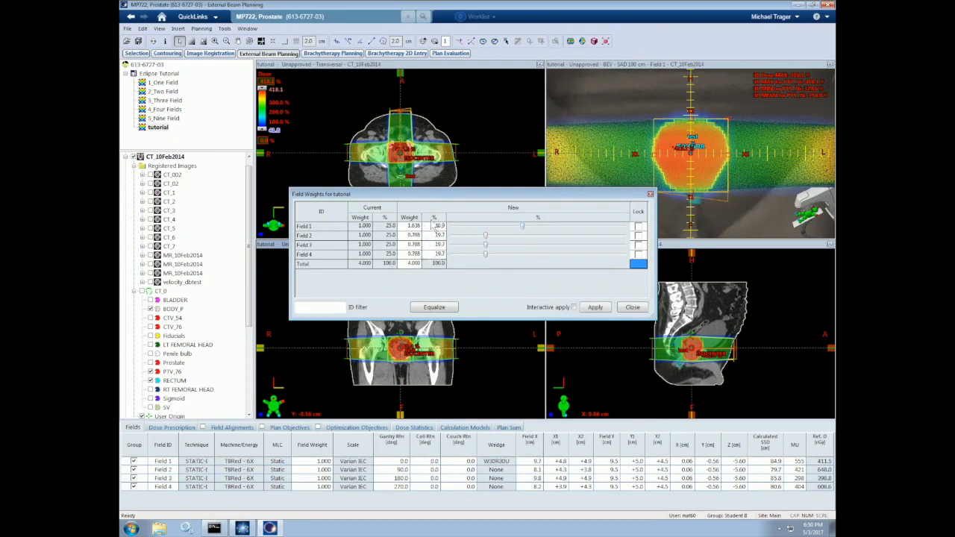
pyautogui.moveTo(523, 227); pyautogui.dragTo(538, 227)
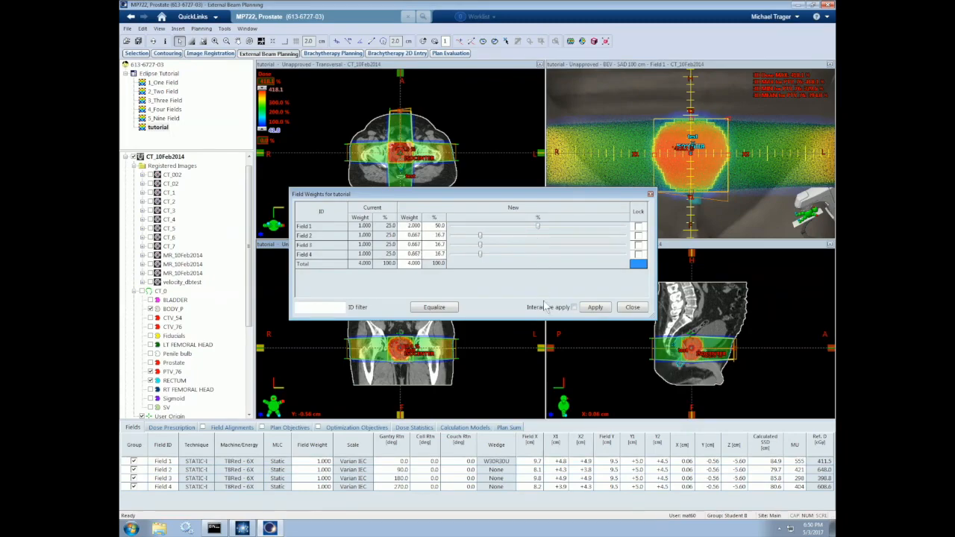
# Turn on interactive apply, raise Field 1's weight to about 68%, and equalize all field weights
pyautogui.click(573, 307)
pyautogui.moveTo(539, 225); pyautogui.dragTo(554, 229)
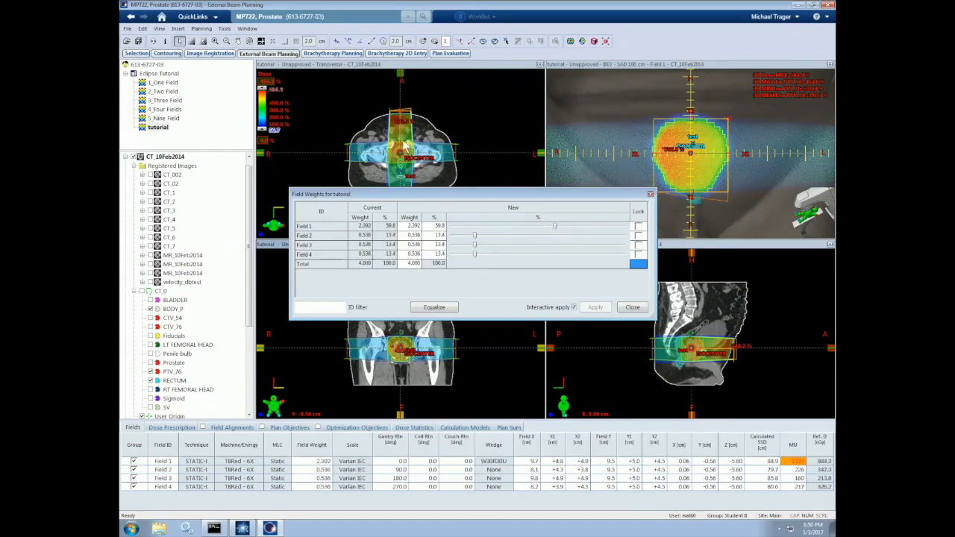
pyautogui.moveTo(554, 226); pyautogui.dragTo(570, 226)
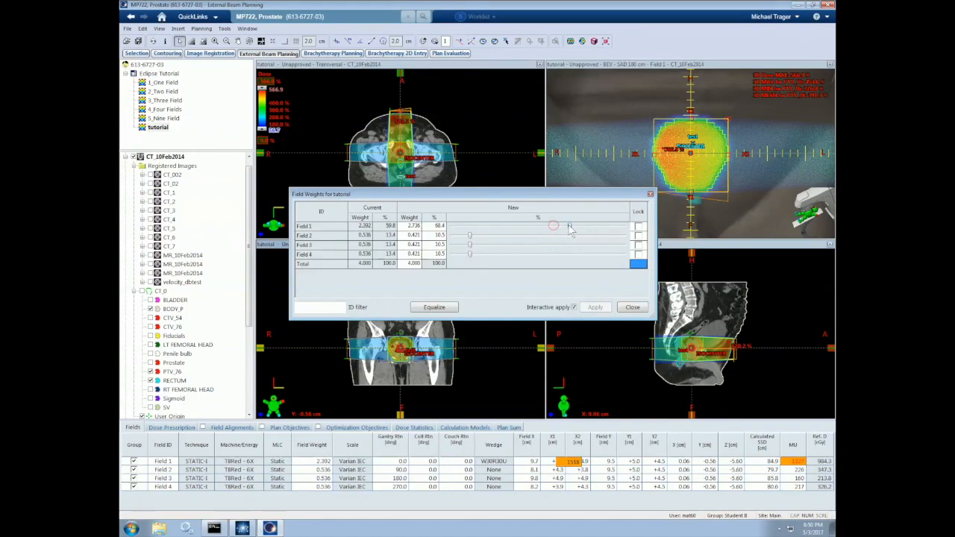
pyautogui.click(435, 308)
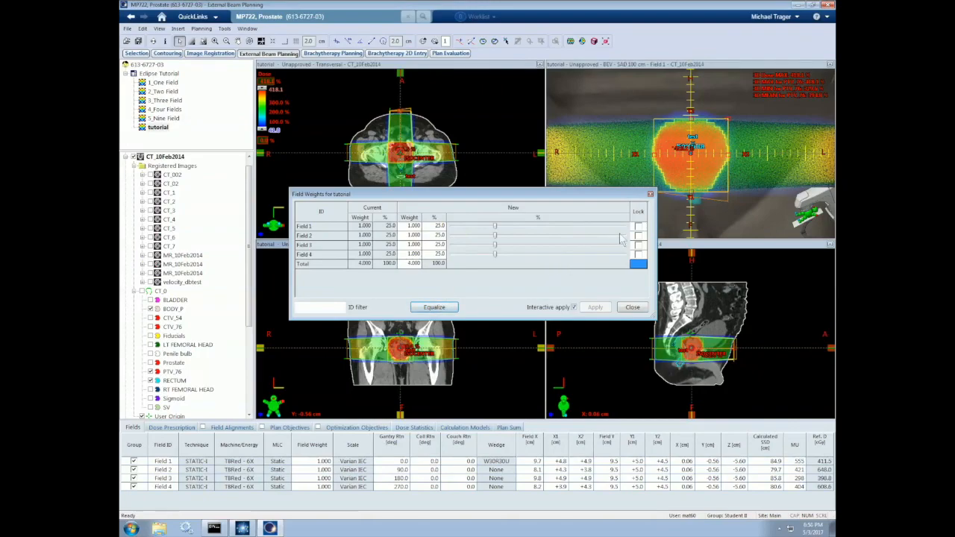
# Lock Field 1's weight, lower Field 2 to about 15%, equalize all field weights, and turn off interactive apply
pyautogui.click(638, 227)
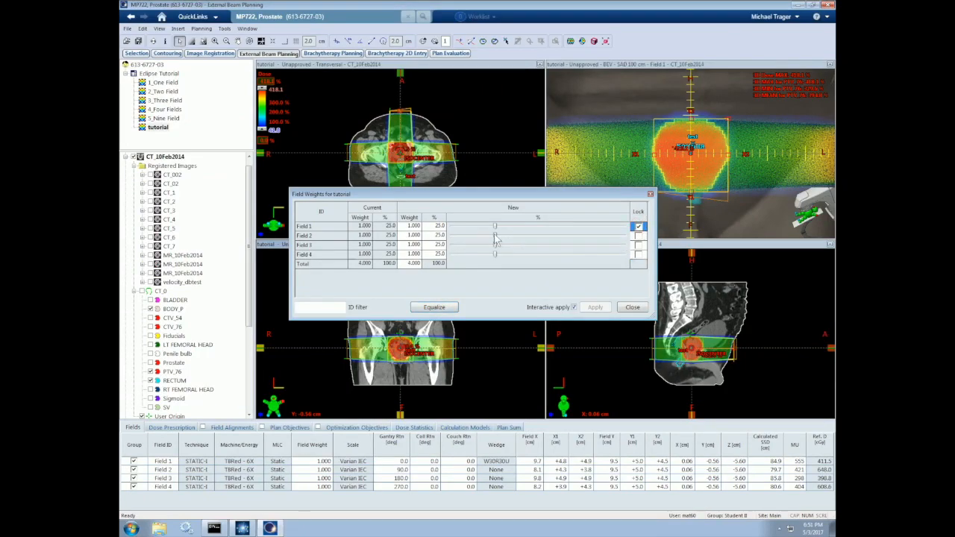
pyautogui.moveTo(494, 237)
pyautogui.mouseDown()
pyautogui.moveTo(543, 236)
pyautogui.moveTo(478, 239)
pyautogui.mouseUp()
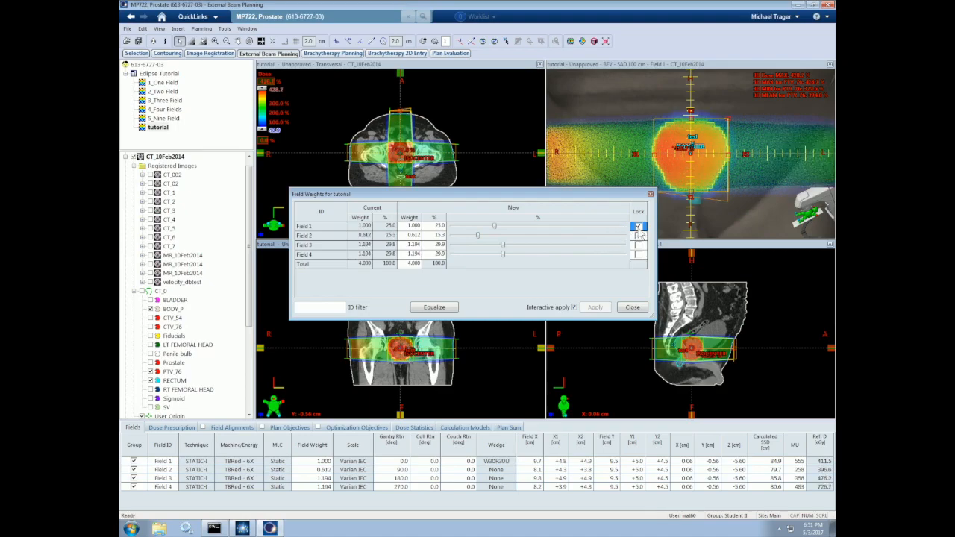
pyautogui.click(433, 308)
pyautogui.click(572, 307)
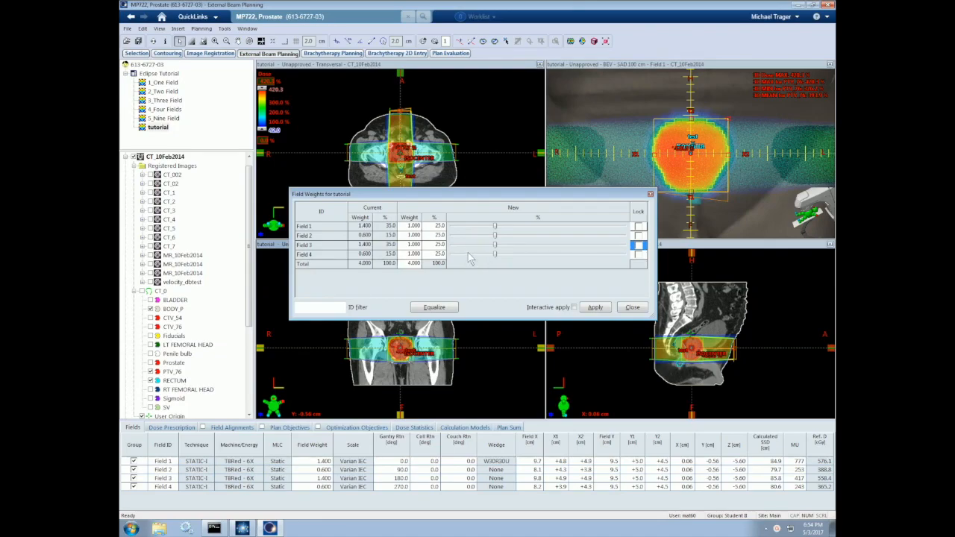
# Set Field 1's new weight to 35% and lock it
pyautogui.click(437, 225)
pyautogui.write('35')
pyautogui.press('Return')
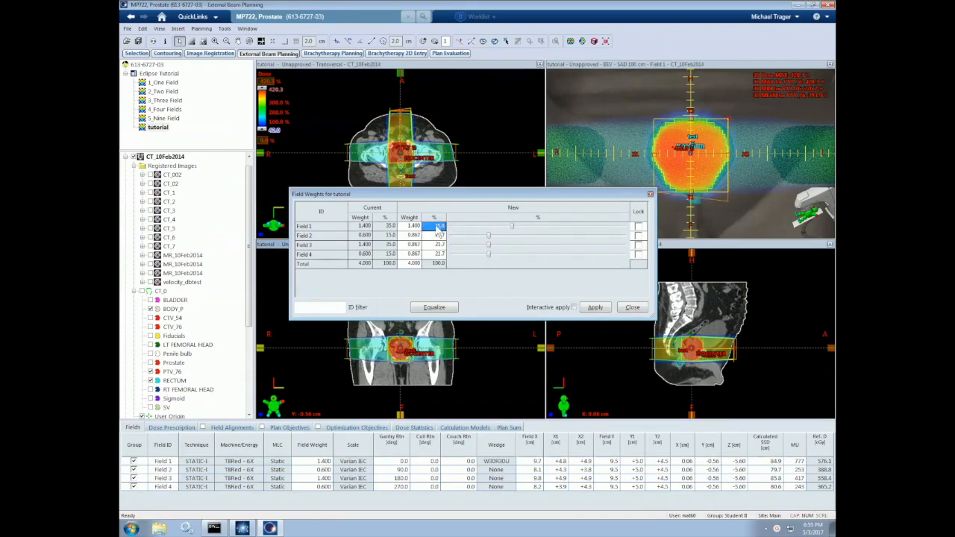
pyautogui.click(638, 227)
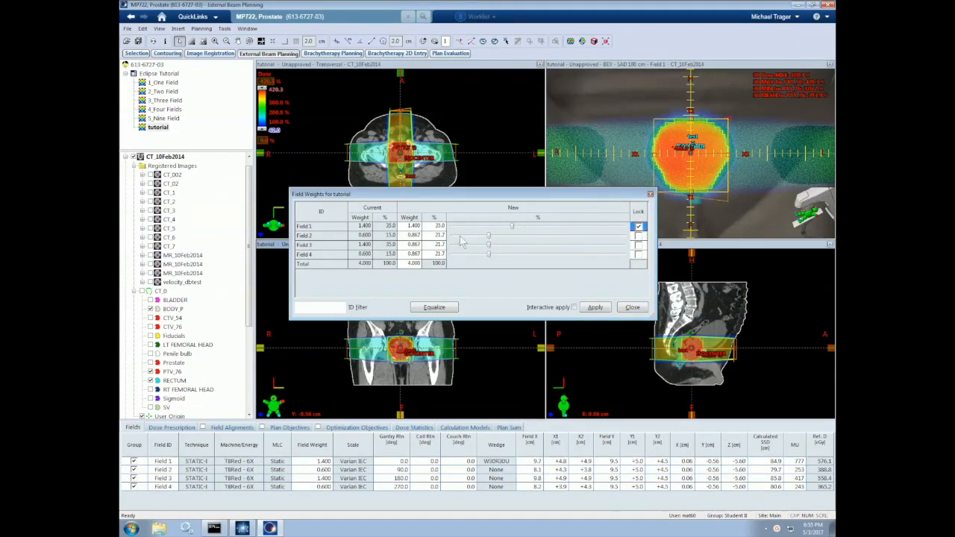
# Set Field 3's new weight to 35%, lock it, and close the field weights dialog
pyautogui.click(438, 248)
pyautogui.write('35')
pyautogui.press('Return')
pyautogui.click(639, 245)
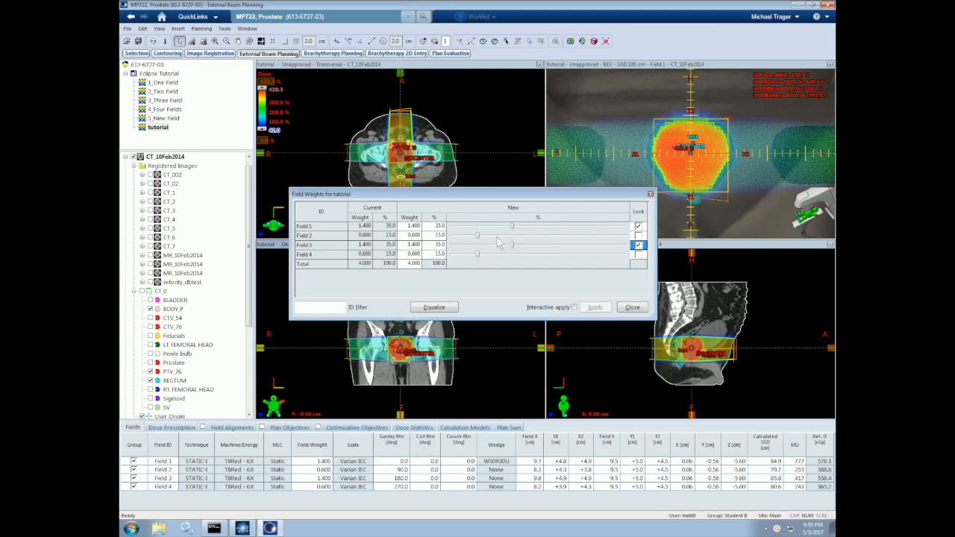
pyautogui.click(632, 307)
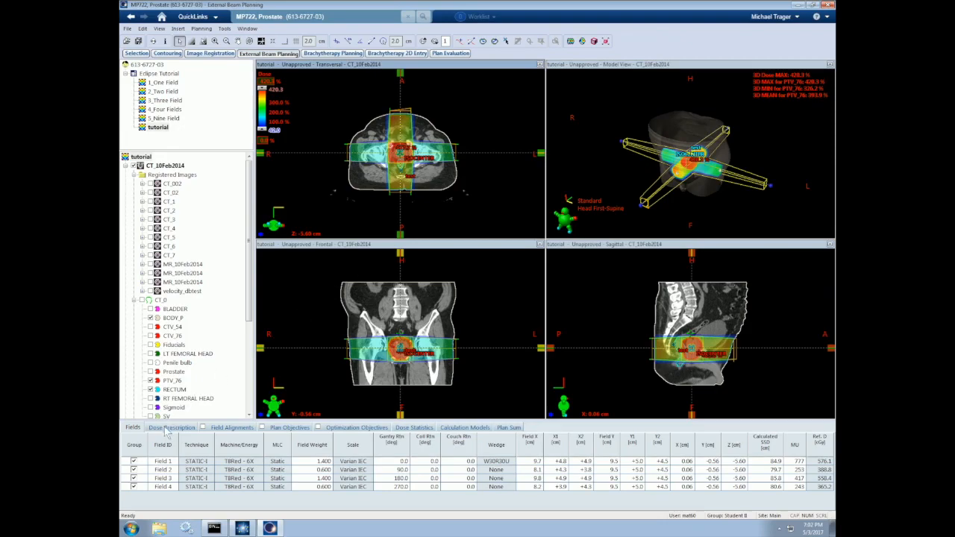
# Normalize the plan so that 100% of the dose covers 90% of the target volume
pyautogui.click(168, 429)
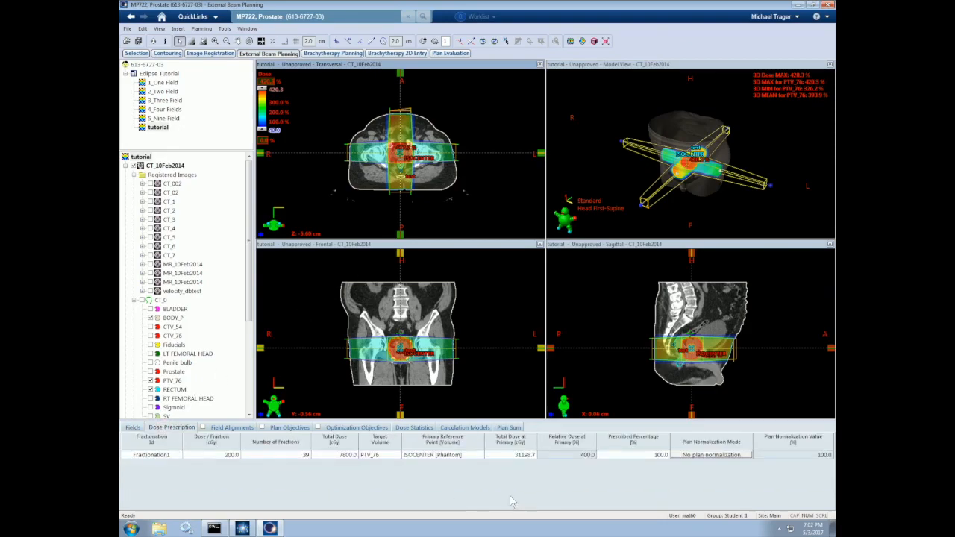
pyautogui.doubleClick(713, 456)
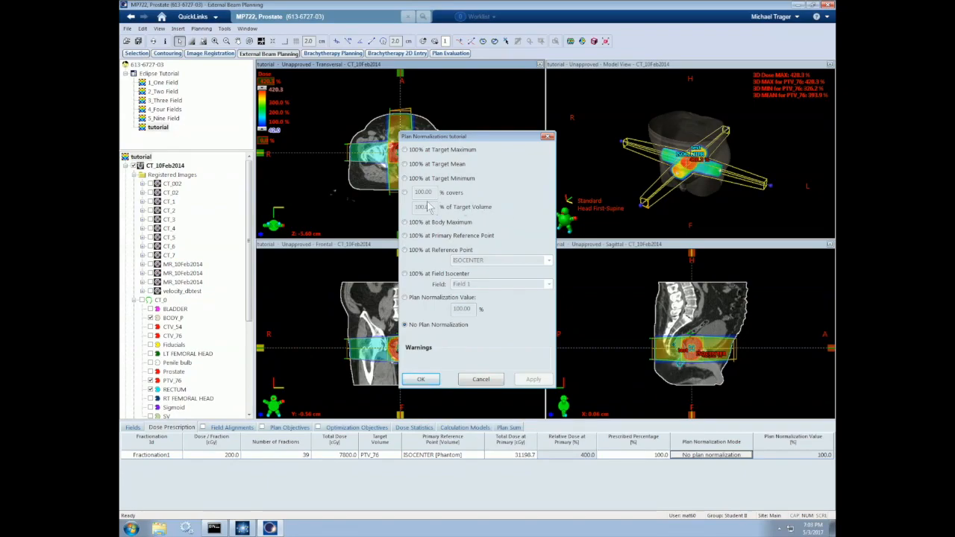
pyautogui.click(404, 192)
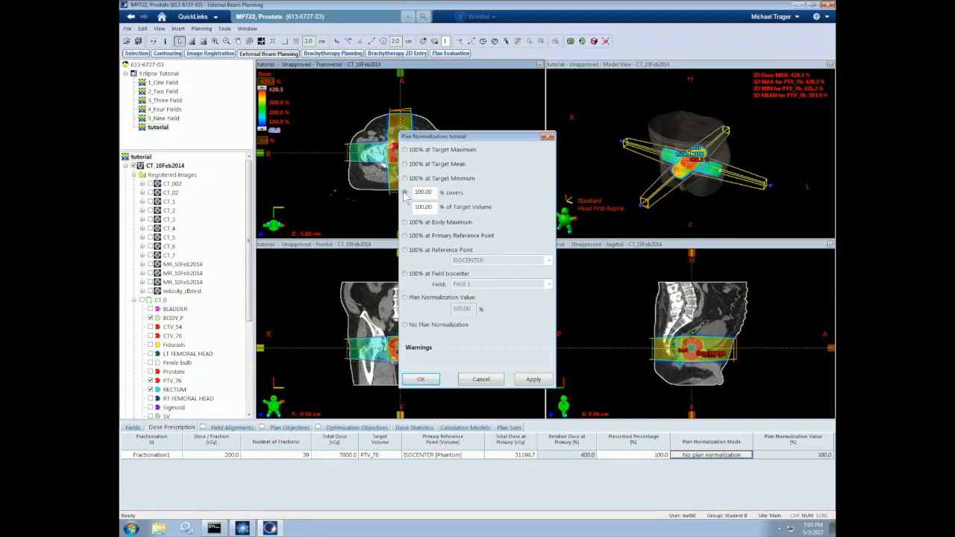
pyautogui.doubleClick(422, 207)
pyautogui.write('90')
pyautogui.click(531, 380)
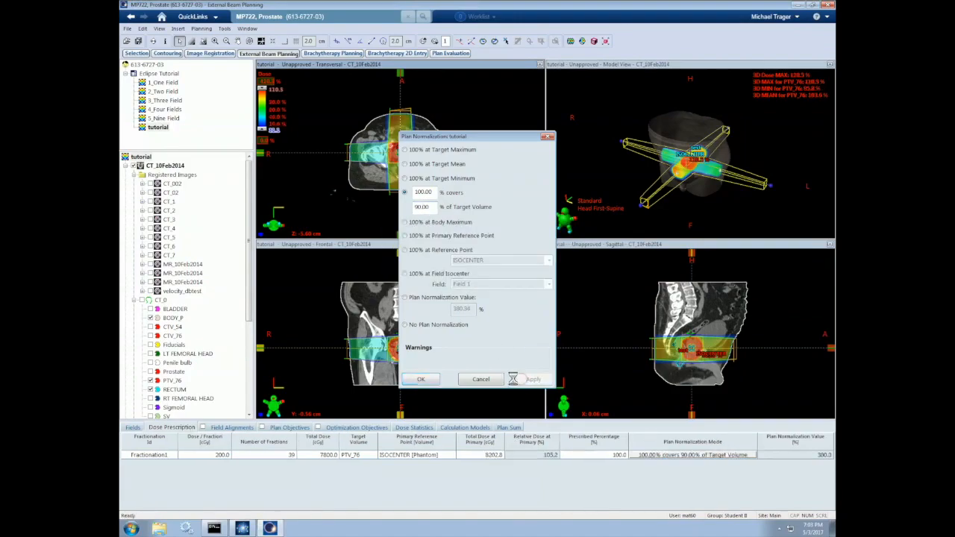
pyautogui.click(421, 380)
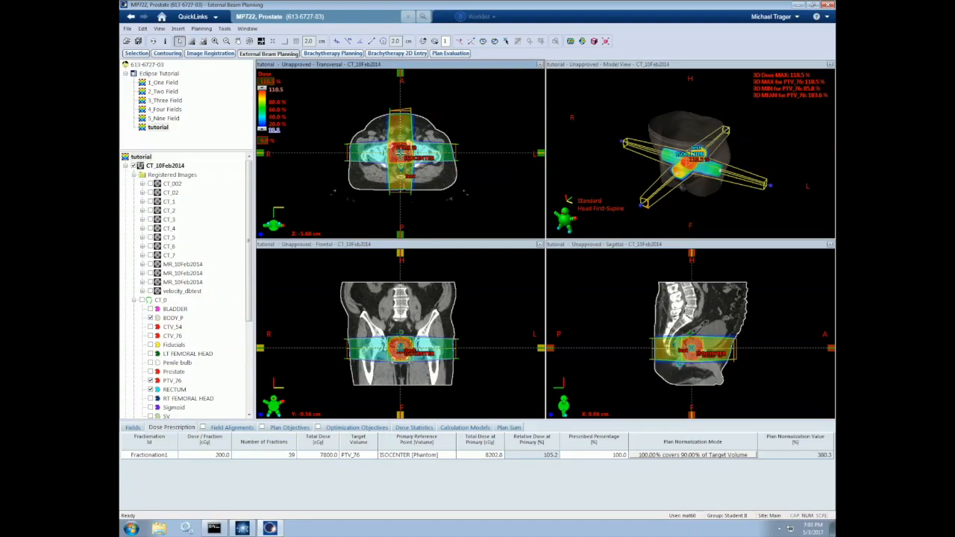
# Switch the plan's dose display from color wash to isodose lines
pyautogui.keyDown('ctrl'); pyautogui.scroll(4, 400, 152); pyautogui.keyUp('ctrl')
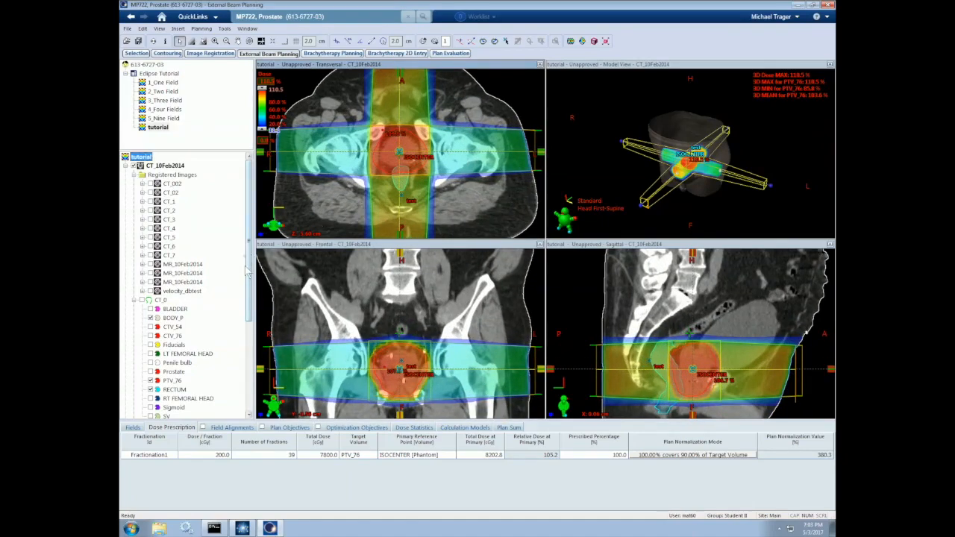
pyautogui.moveTo(248, 316); pyautogui.dragTo(248, 405)
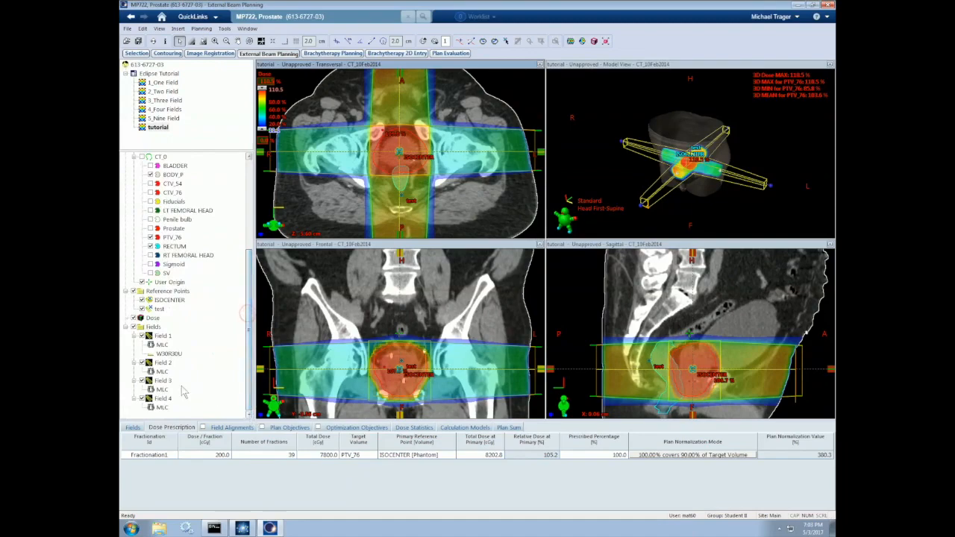
pyautogui.rightClick(160, 318)
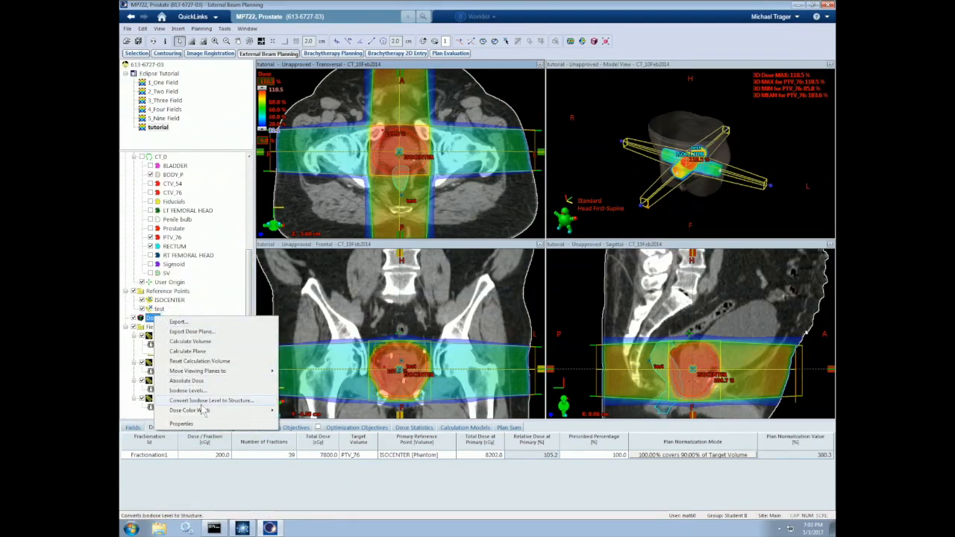
pyautogui.moveTo(202, 410)
pyautogui.click(302, 411)
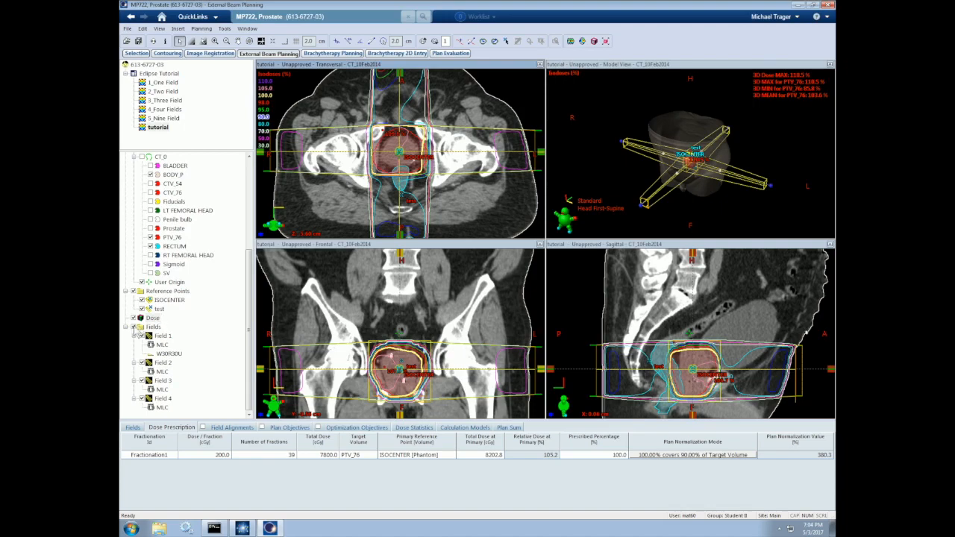
# Hide all treatment fields and examine the isodose lines around PTV_76 across the transversal slices
pyautogui.click(133, 328)
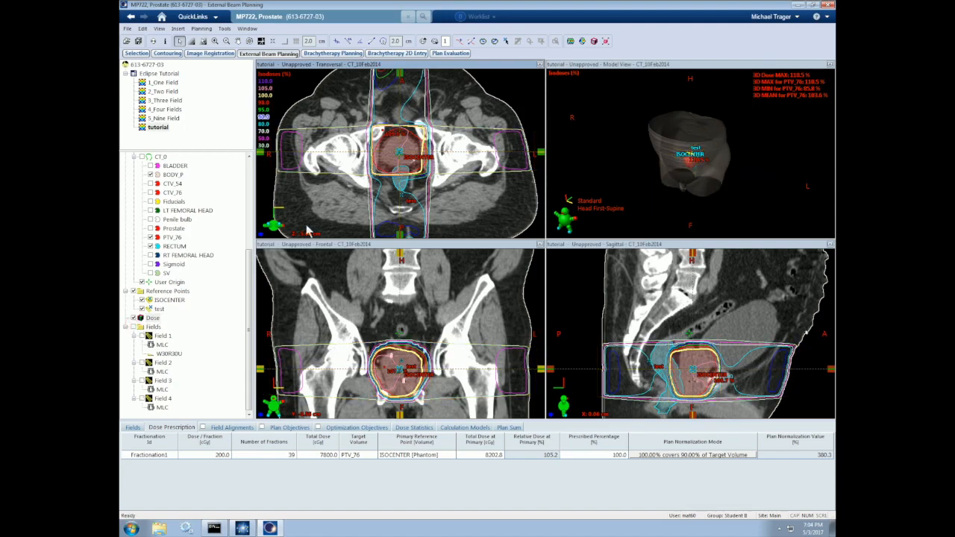
pyautogui.keyDown('ctrl'); pyautogui.scroll(3, 399, 151); pyautogui.keyUp('ctrl')
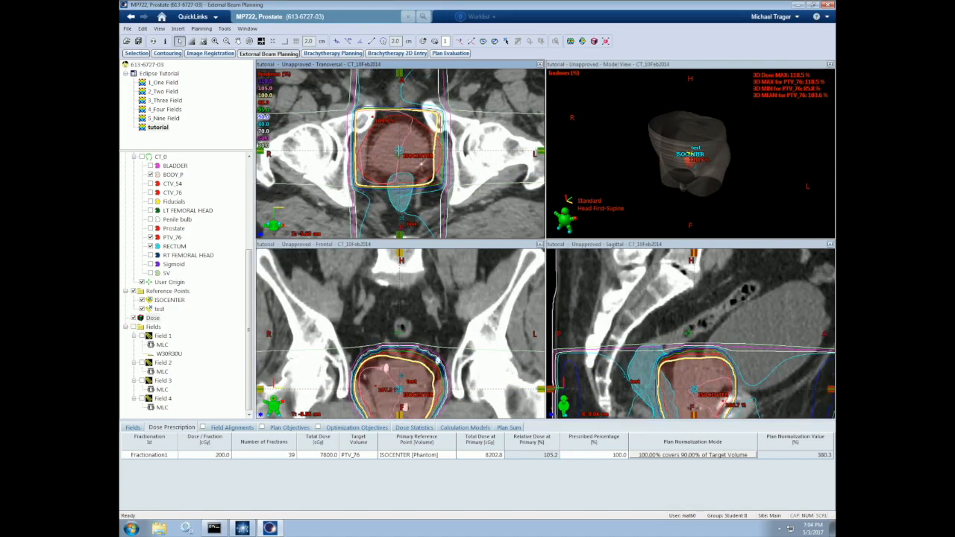
pyautogui.keyDown('ctrl'); pyautogui.scroll(1, 399, 151); pyautogui.keyUp('ctrl')
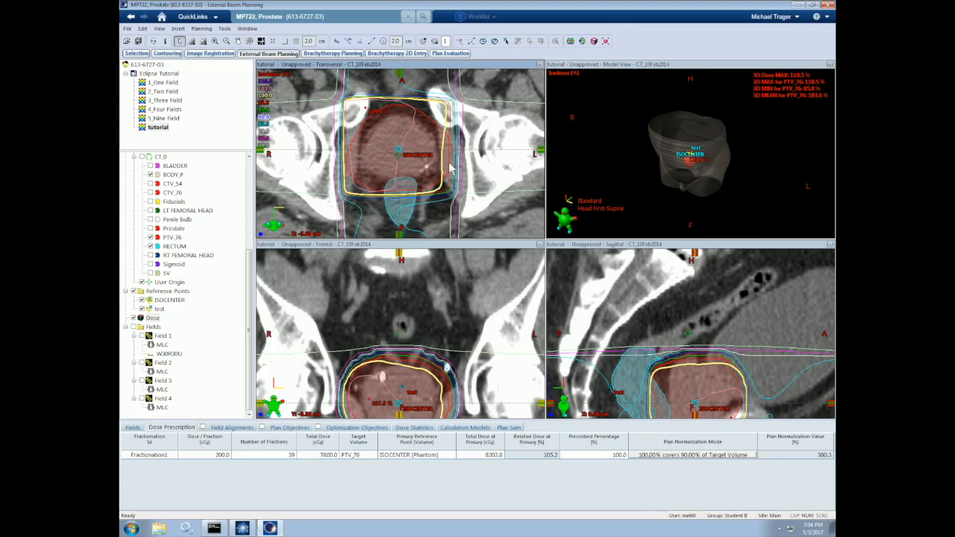
pyautogui.scroll(-8, 453, 158)
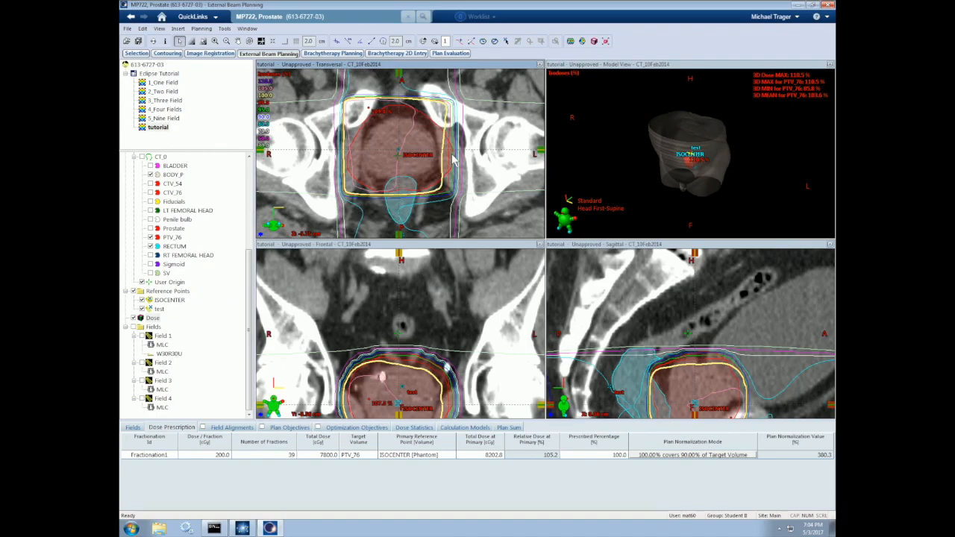
pyautogui.scroll(-8, 453, 158)
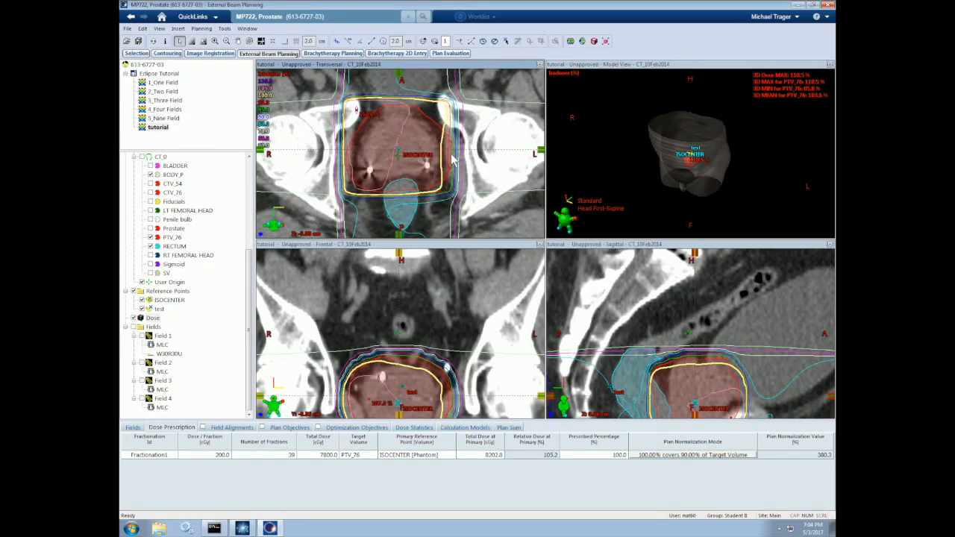
pyautogui.keyDown('ctrl'); pyautogui.scroll(-5, 453, 159); pyautogui.keyUp('ctrl')
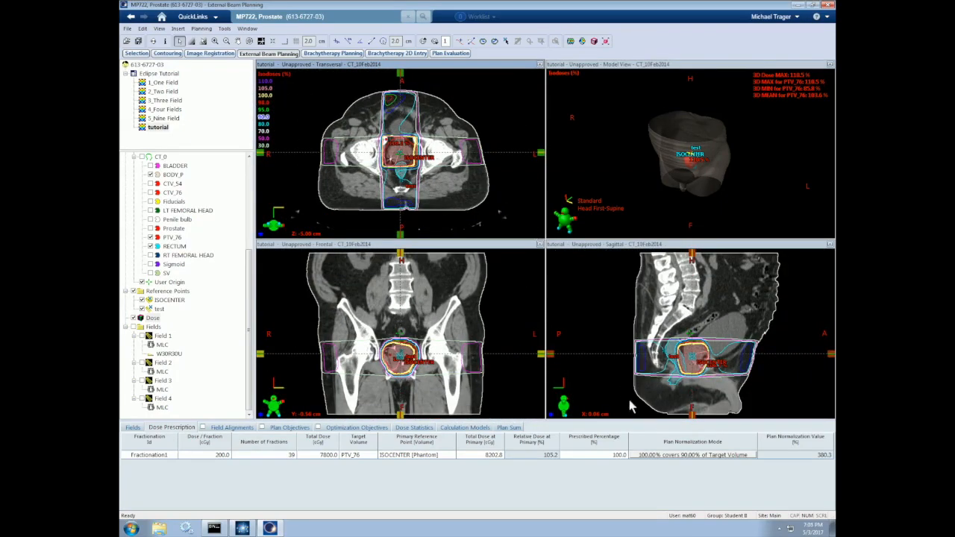
# Change the plan normalization so that 100% of the dose covers 98% of the target volume
pyautogui.doubleClick(664, 455)
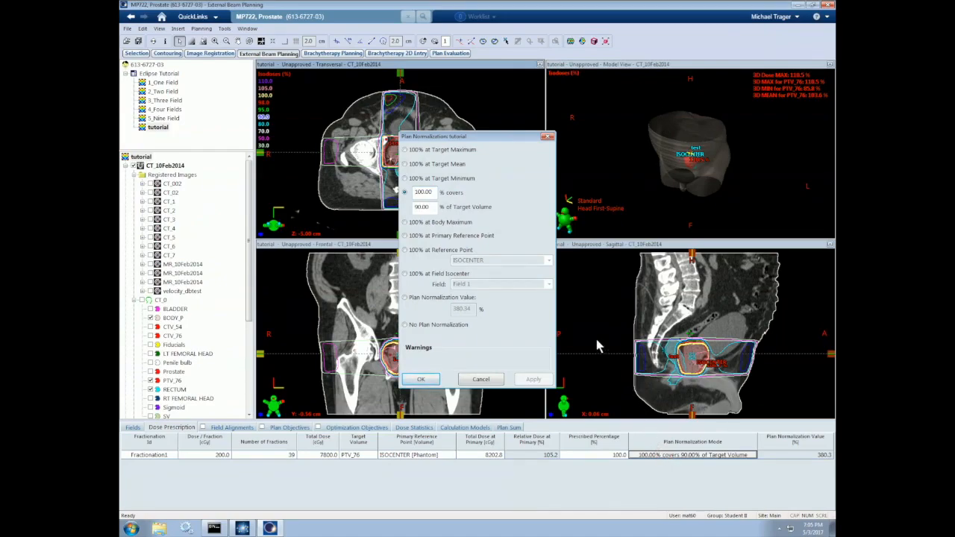
pyautogui.doubleClick(429, 207)
pyautogui.write('98')
pyautogui.click(531, 378)
pyautogui.click(422, 379)
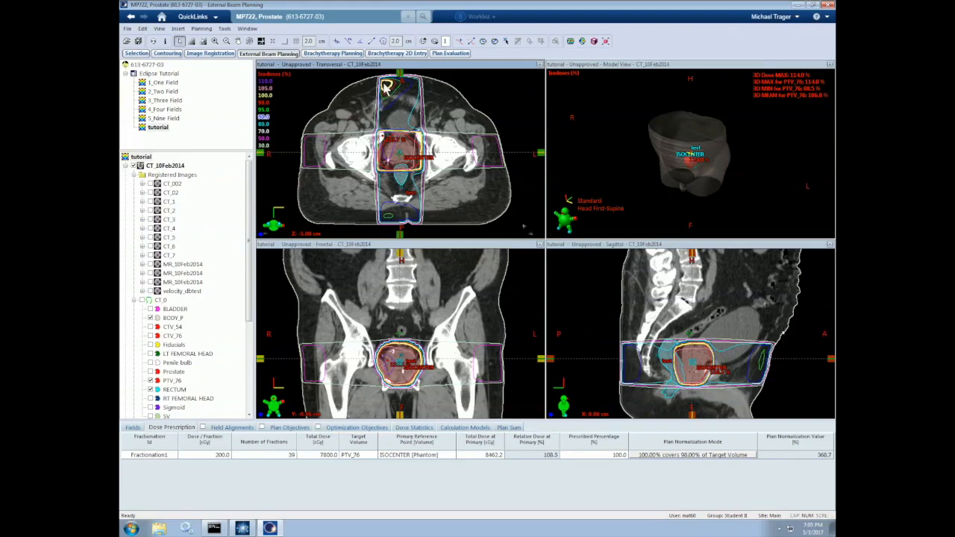
# Inspect the isodose lines around PTV_76 and in the anterior region, and show all treatment fields again
pyautogui.scroll(5, 399, 152)
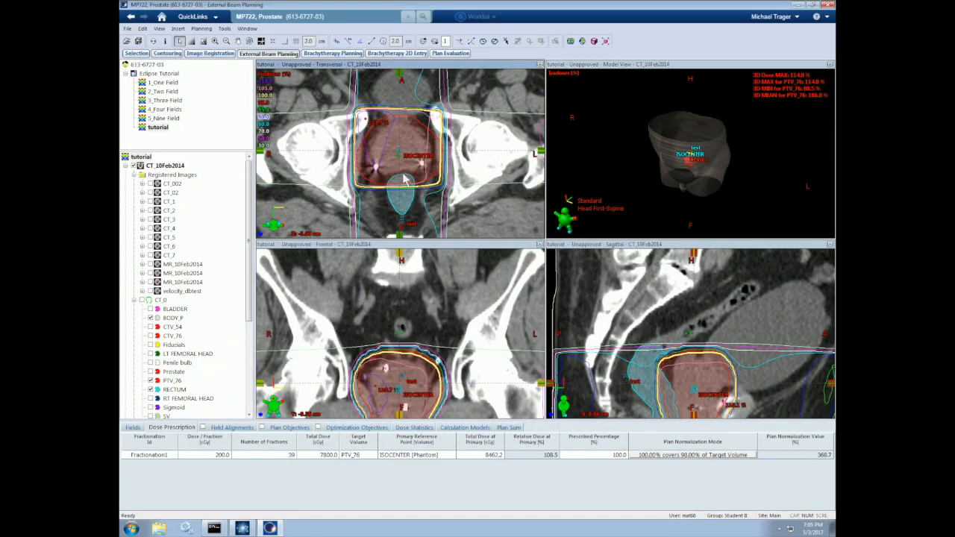
pyautogui.scroll(-5, 414, 163)
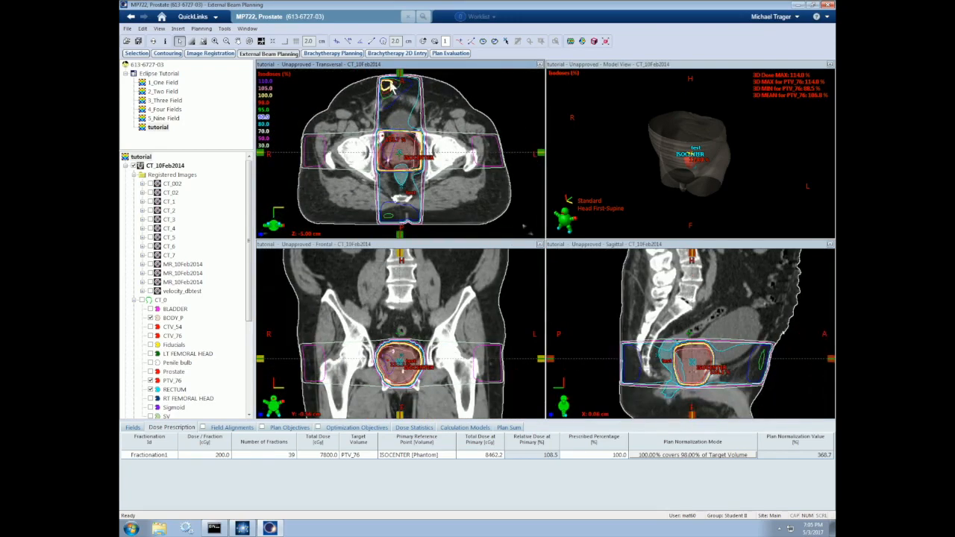
pyautogui.scroll(-2, 398, 142)
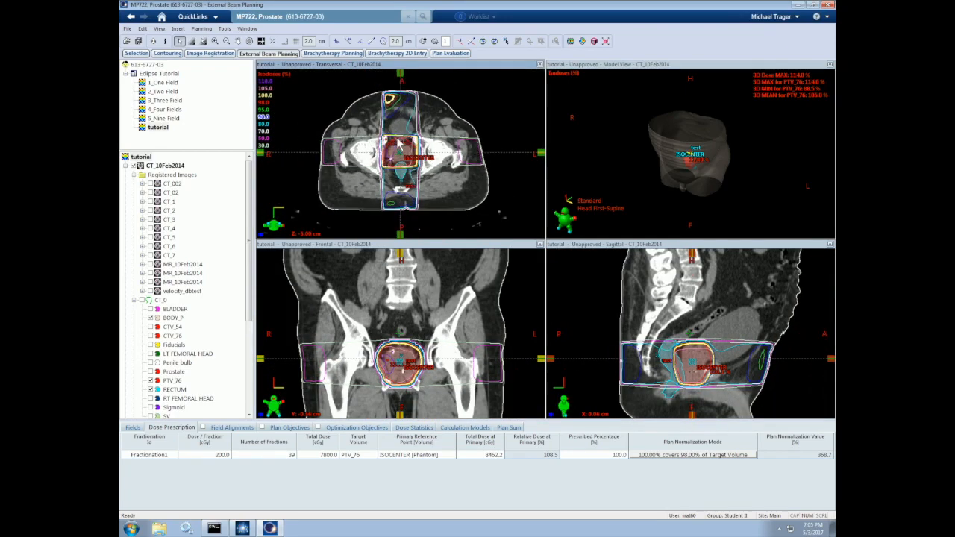
pyautogui.moveTo(250, 310); pyautogui.dragTo(247, 395)
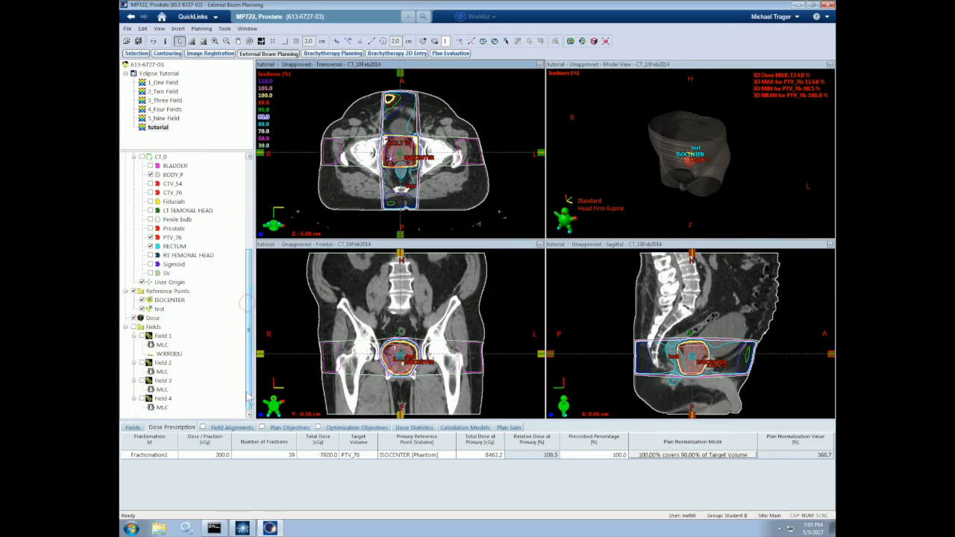
pyautogui.click(133, 326)
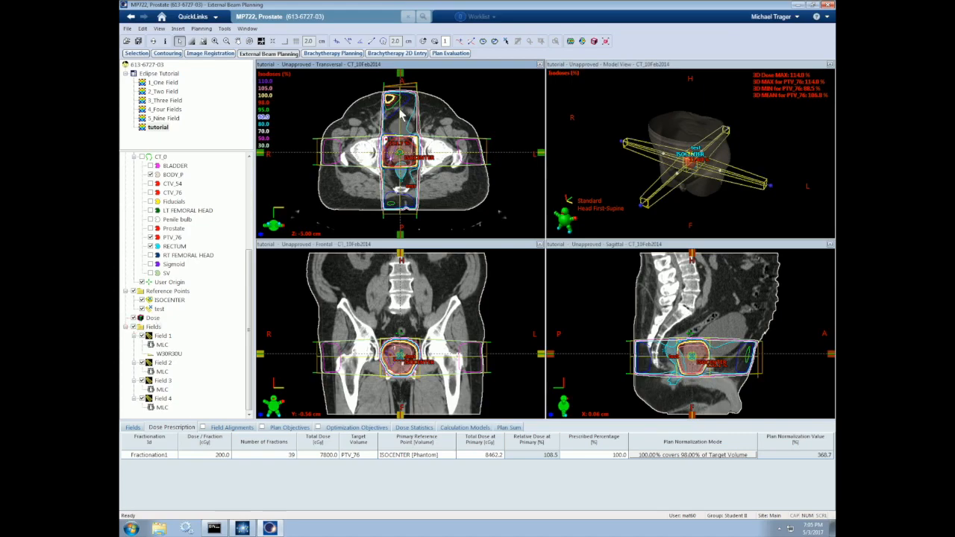